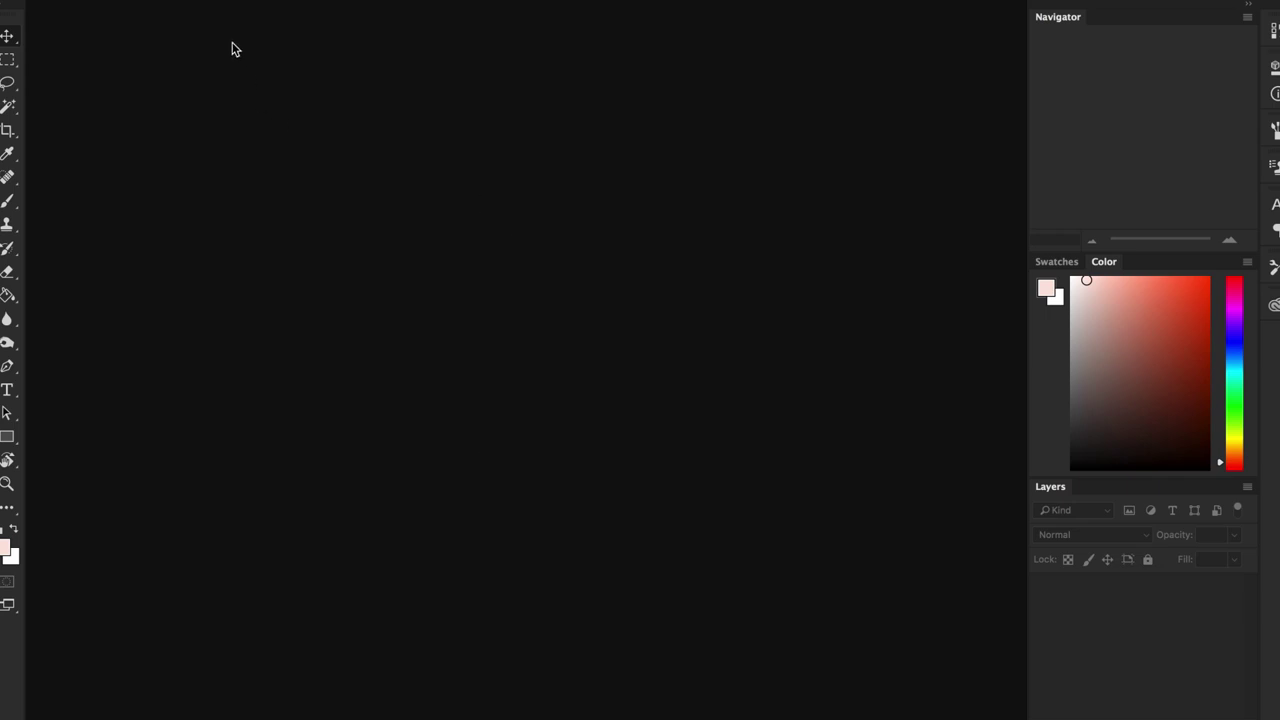
left_click(174, 0)
mouse_move(303, 0)
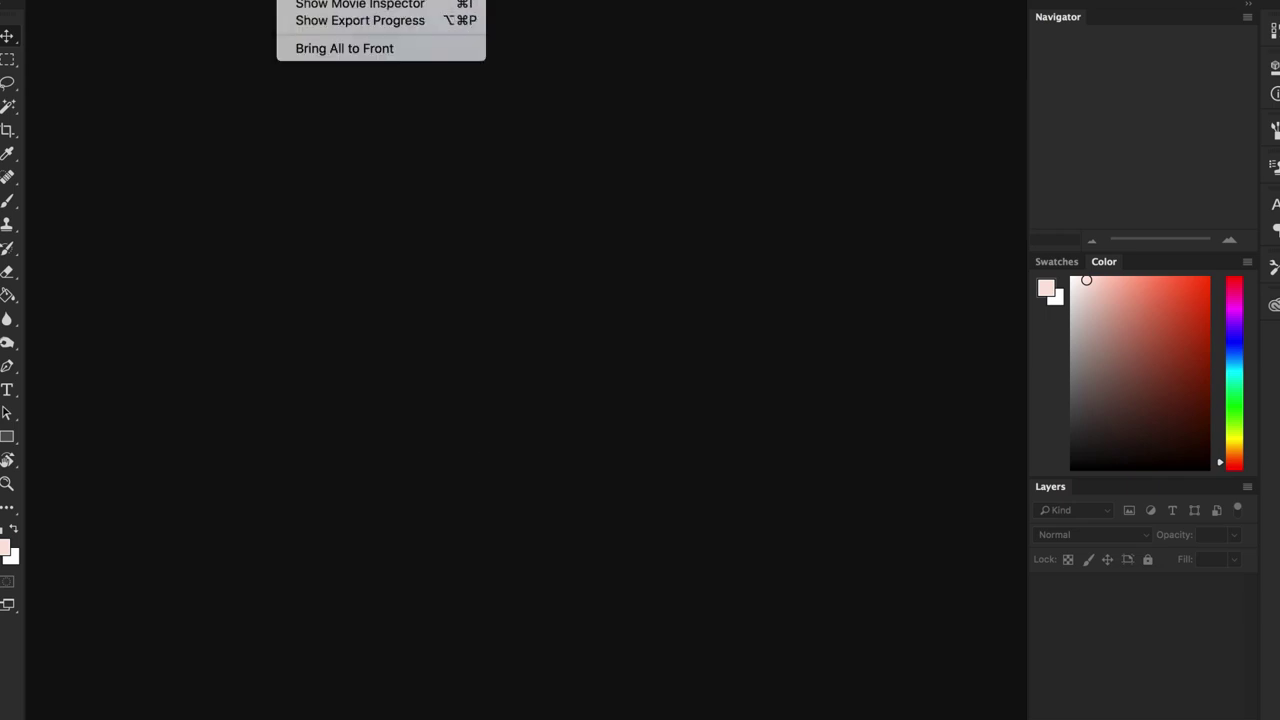
mouse_move(174, 0)
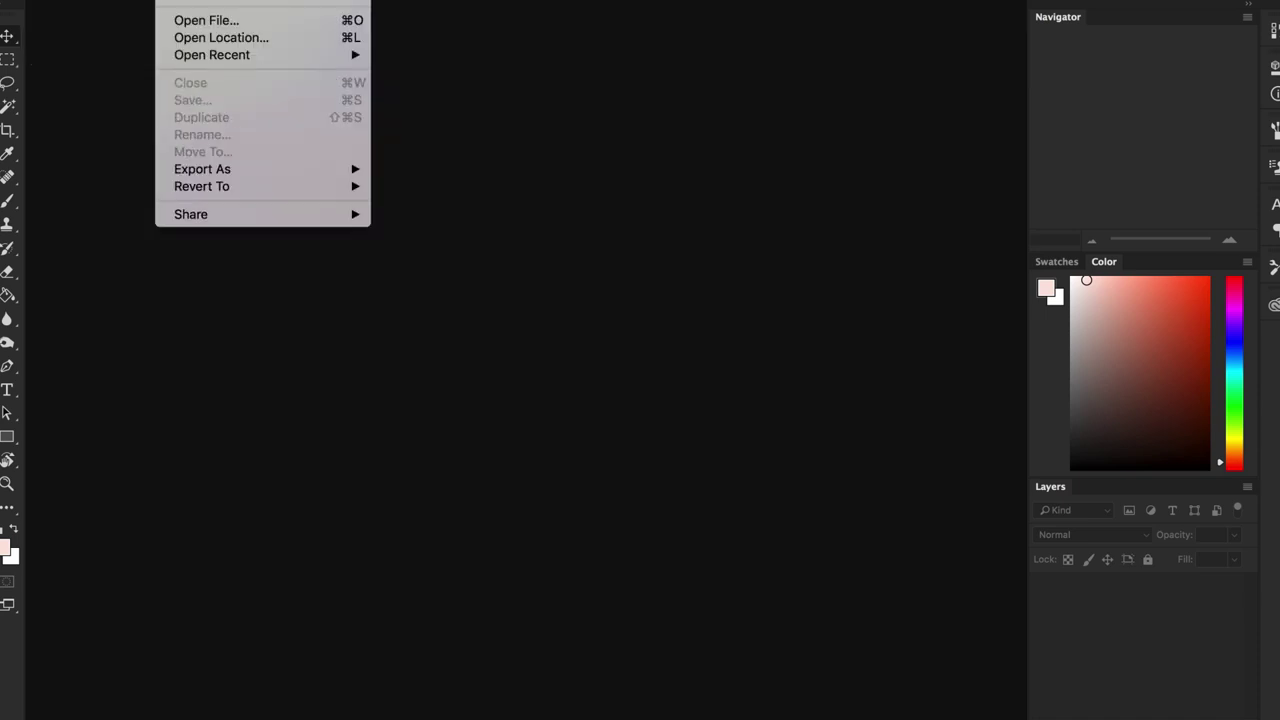
mouse_move(95, 0)
left_click(220, 228)
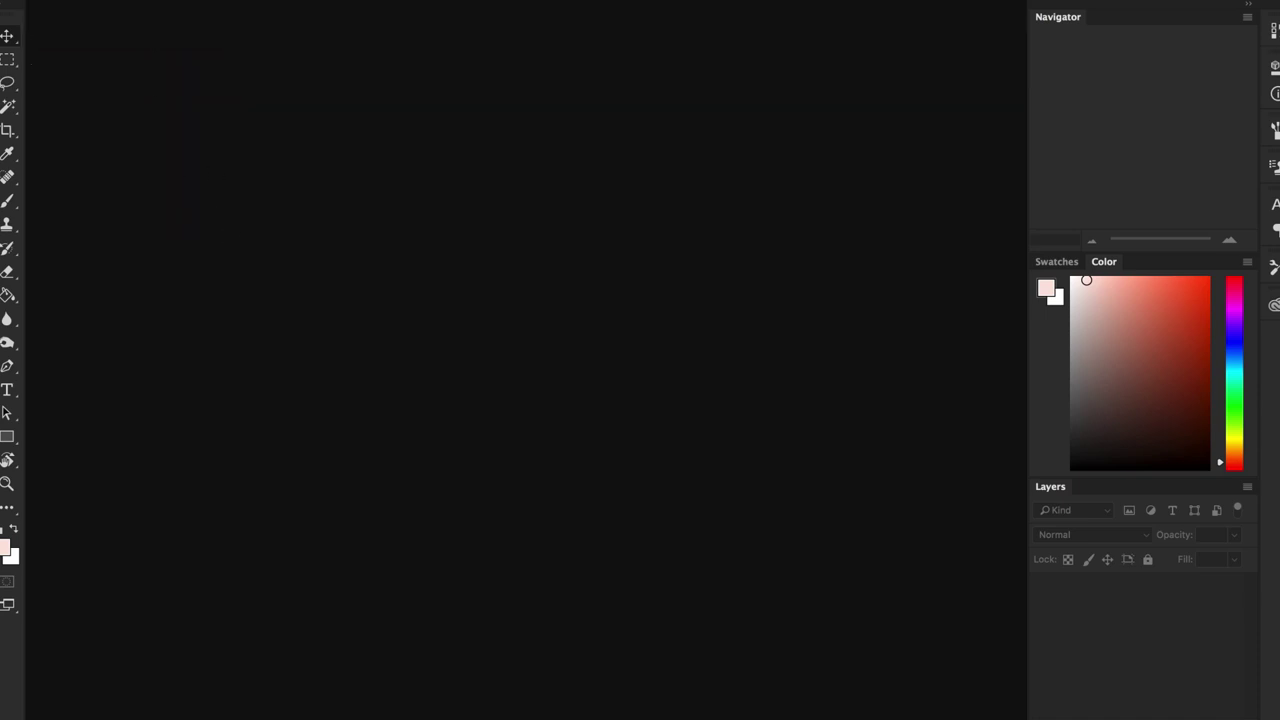
Create a new portrait document from the recent 2550 x 3300 px preset at 300 ppi with a white background
left_click(155, 0)
left_click(160, 0)
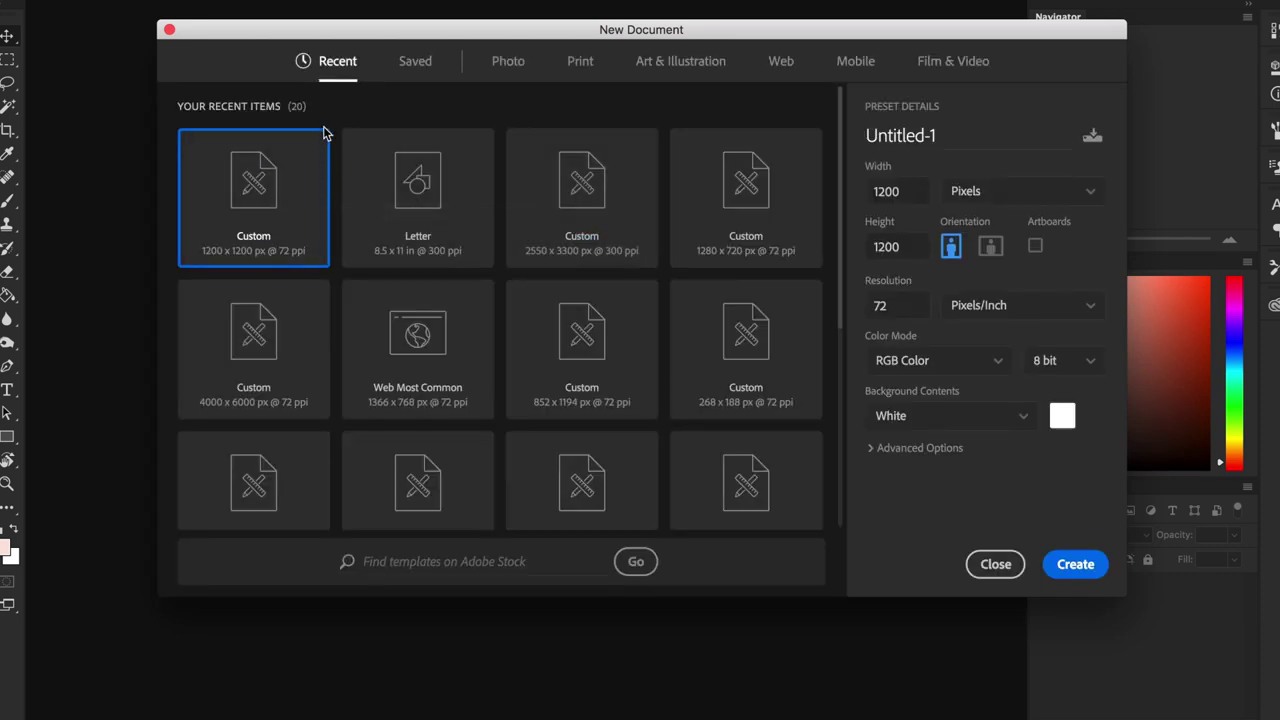
left_click(560, 234)
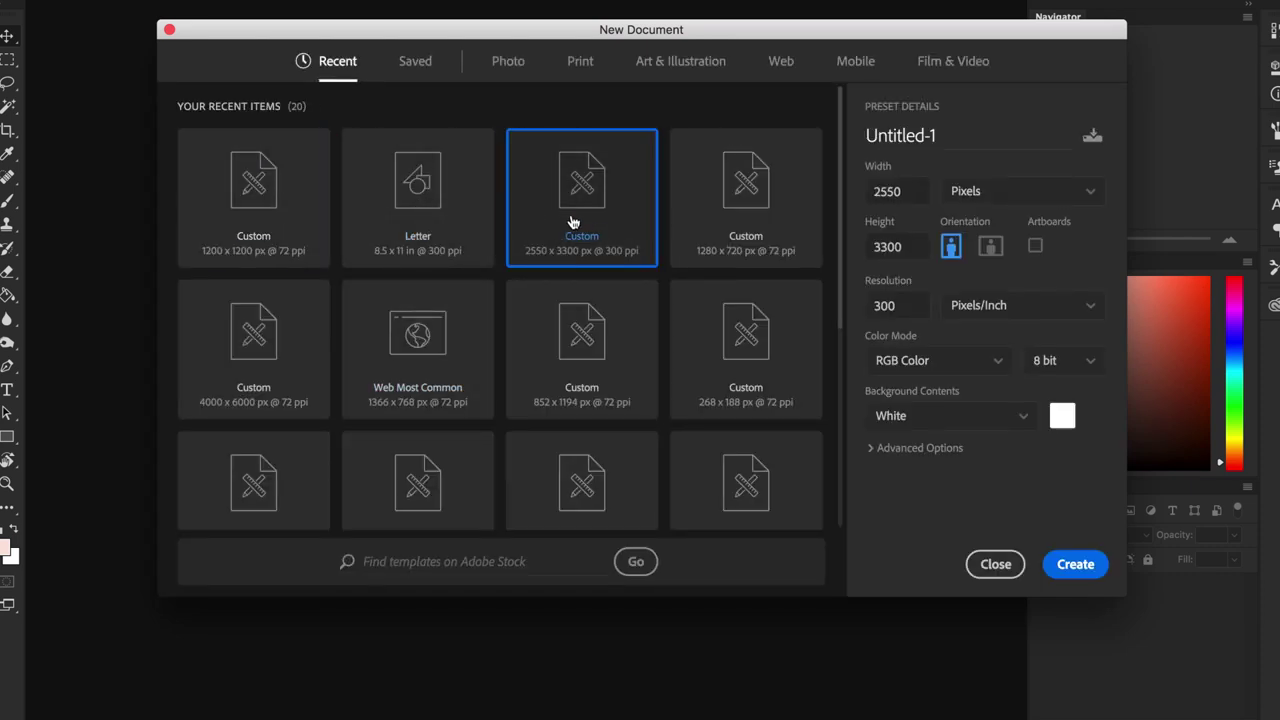
left_click(1072, 563)
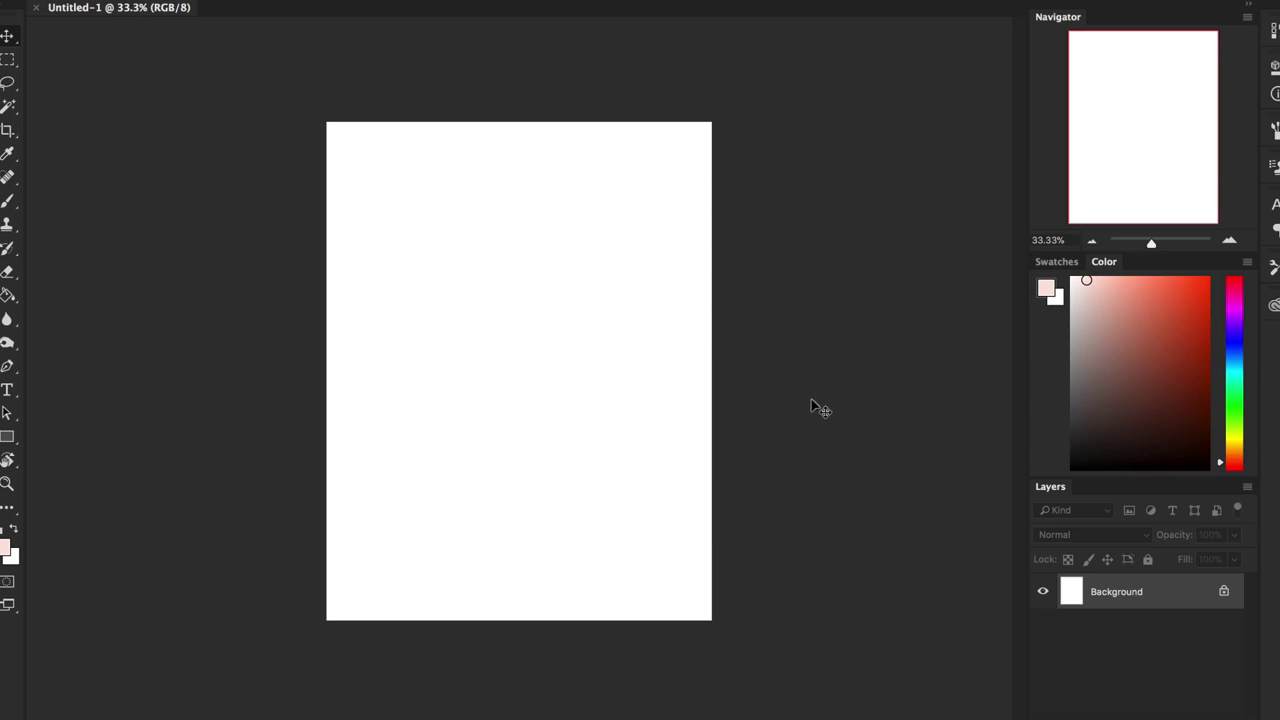
Add two empty layers above the Background layer, with the page enlarged to about 82%
key("z")
left_click_drag(502, 279, 550, 277)
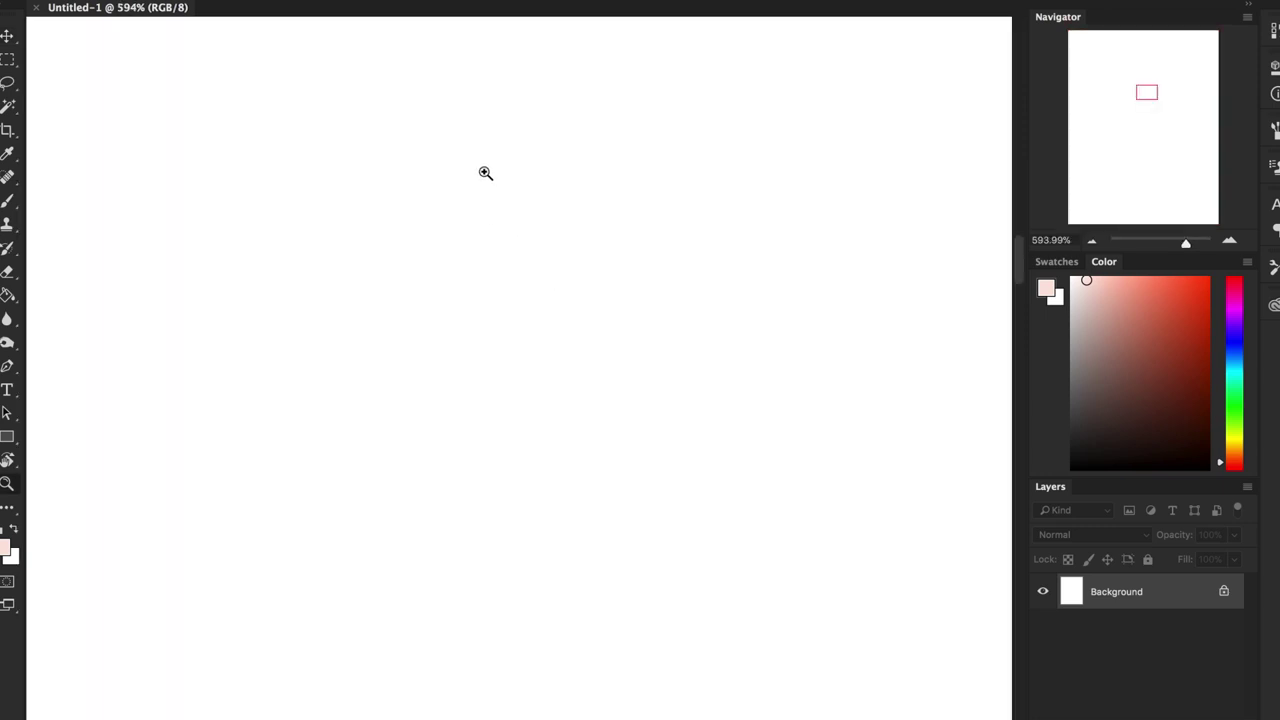
left_click(525, 226, "alt")
left_click(533, 275, "alt")
left_click_drag(1176, 243, 1160, 245)
left_click(1206, 718)
left_click(1206, 718)
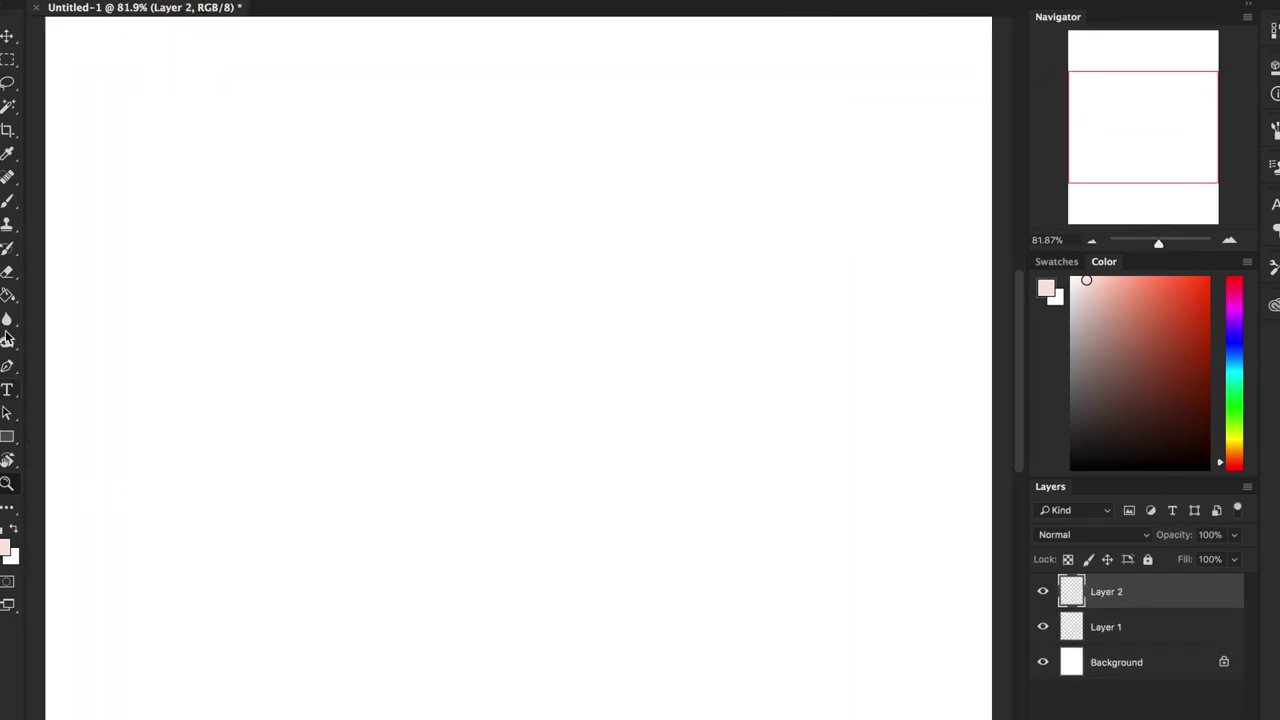
Activate the Brush tool and choose the round pressure preset with 100% hardness at 27 px
key("b")
right_click(539, 221)
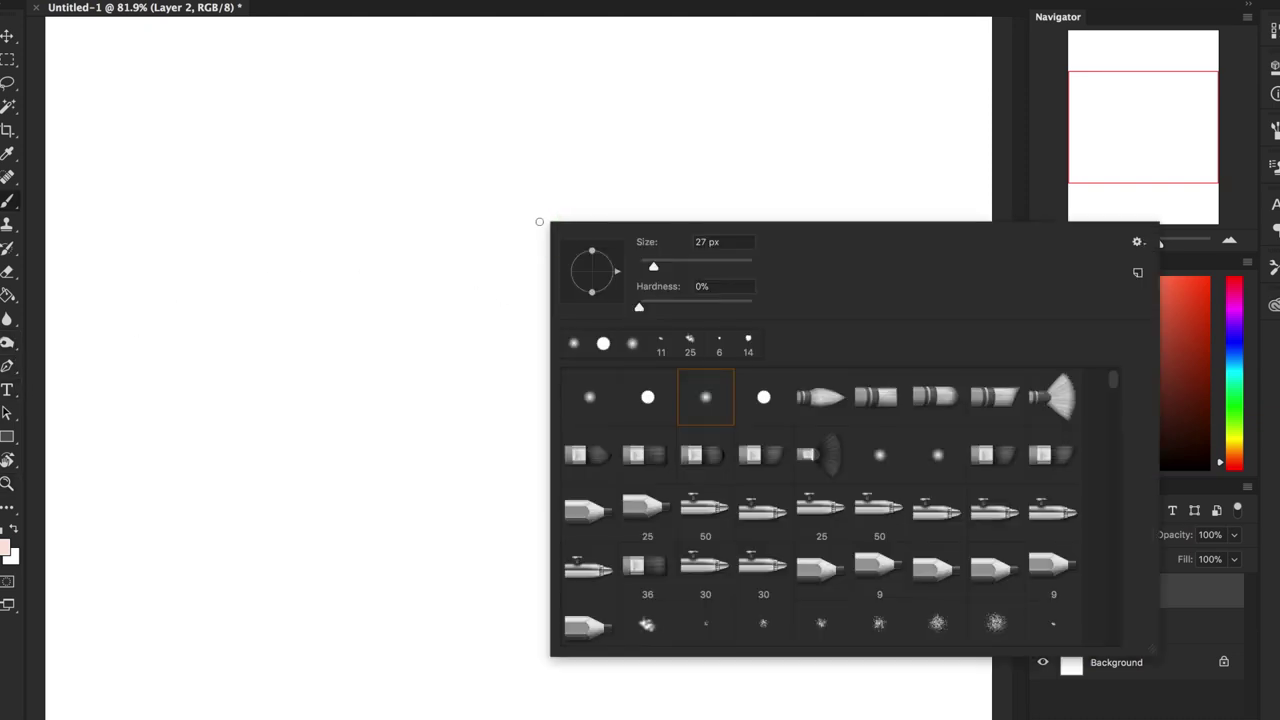
left_click(755, 408)
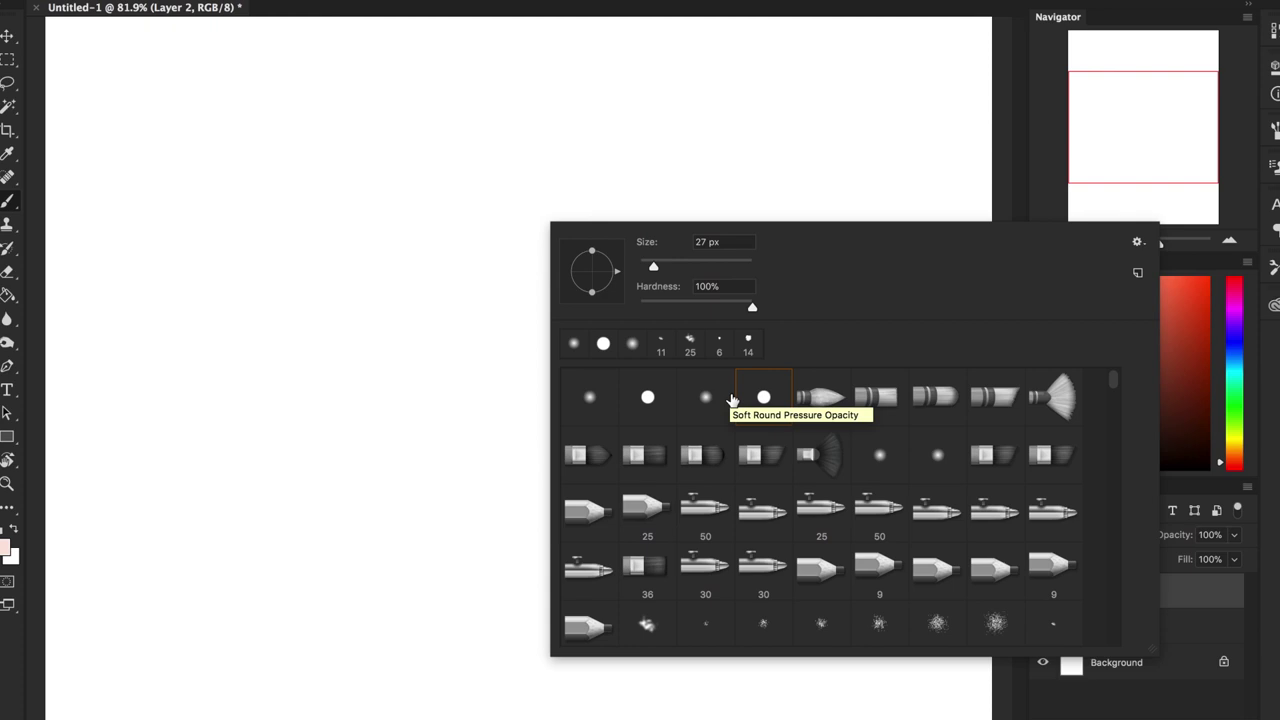
Change the foreground color to a muted medium blue for sketching
left_click(3, 548)
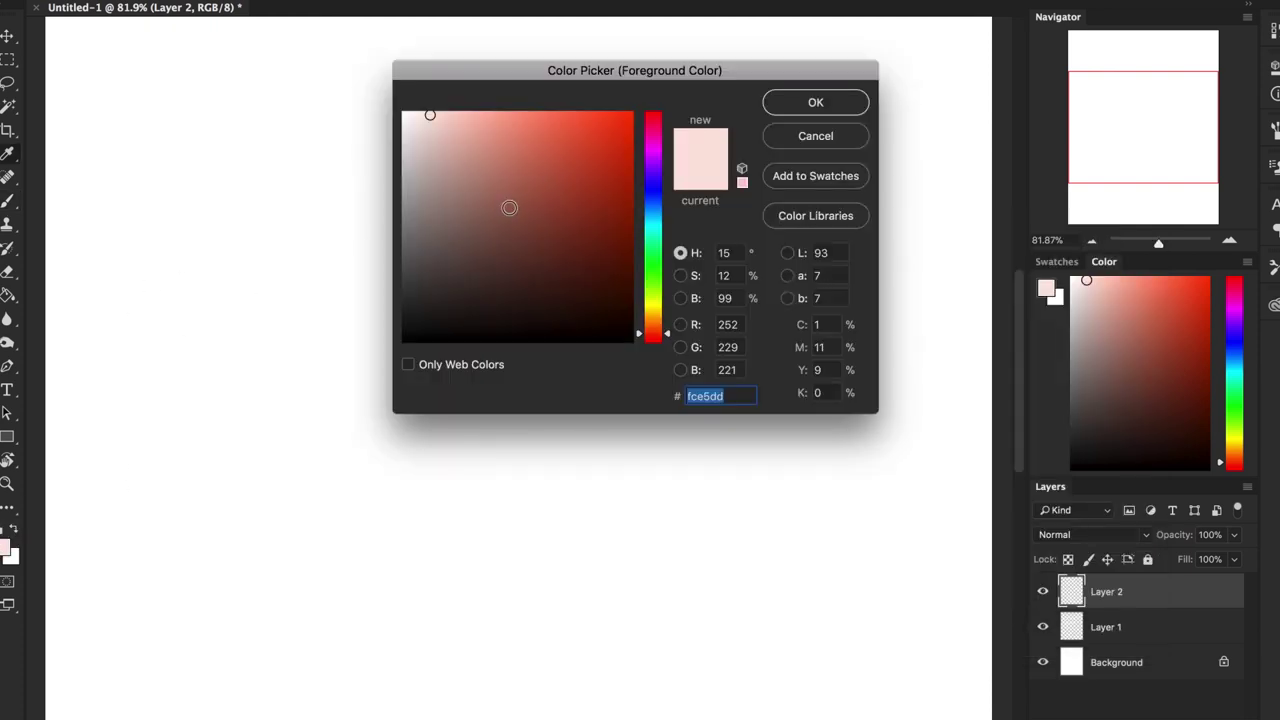
left_click(458, 241)
left_click(656, 198)
left_click_drag(610, 158, 510, 158)
left_click(812, 104)
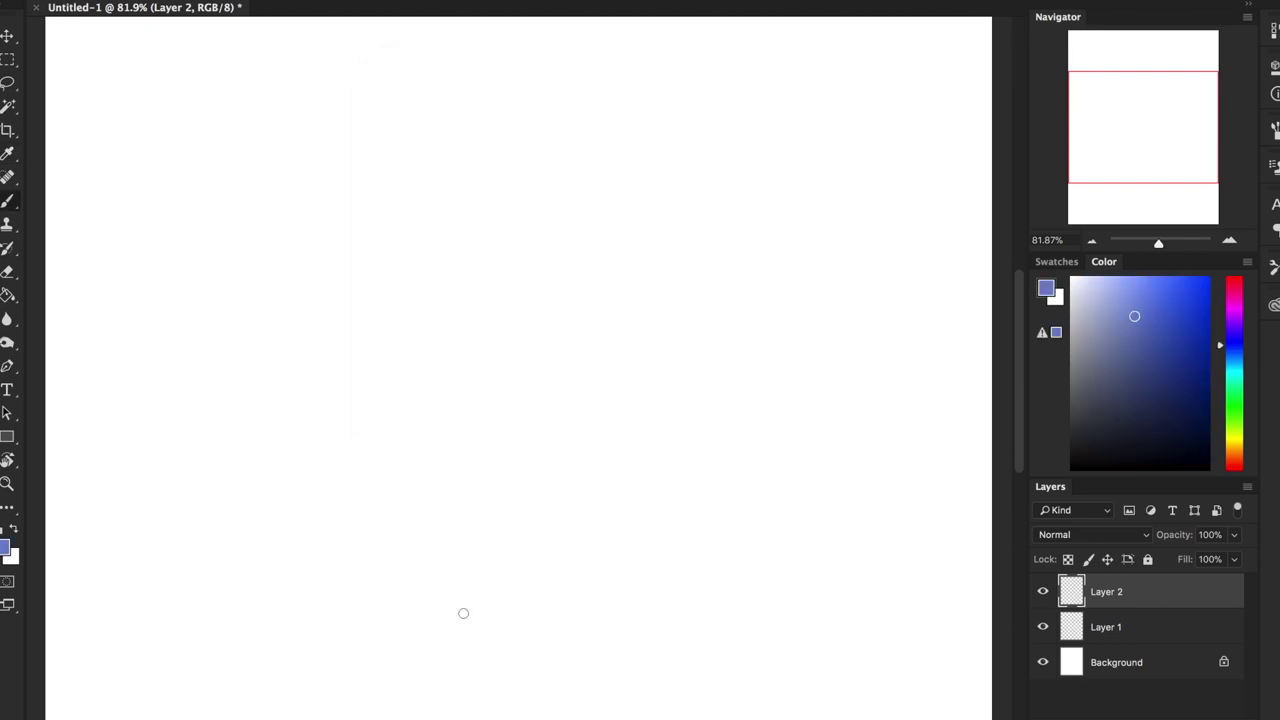
Switch to the browser's animal muscles image results and examine the enlarged dog, horse and cat muscle illustrations
left_click(385, 698)
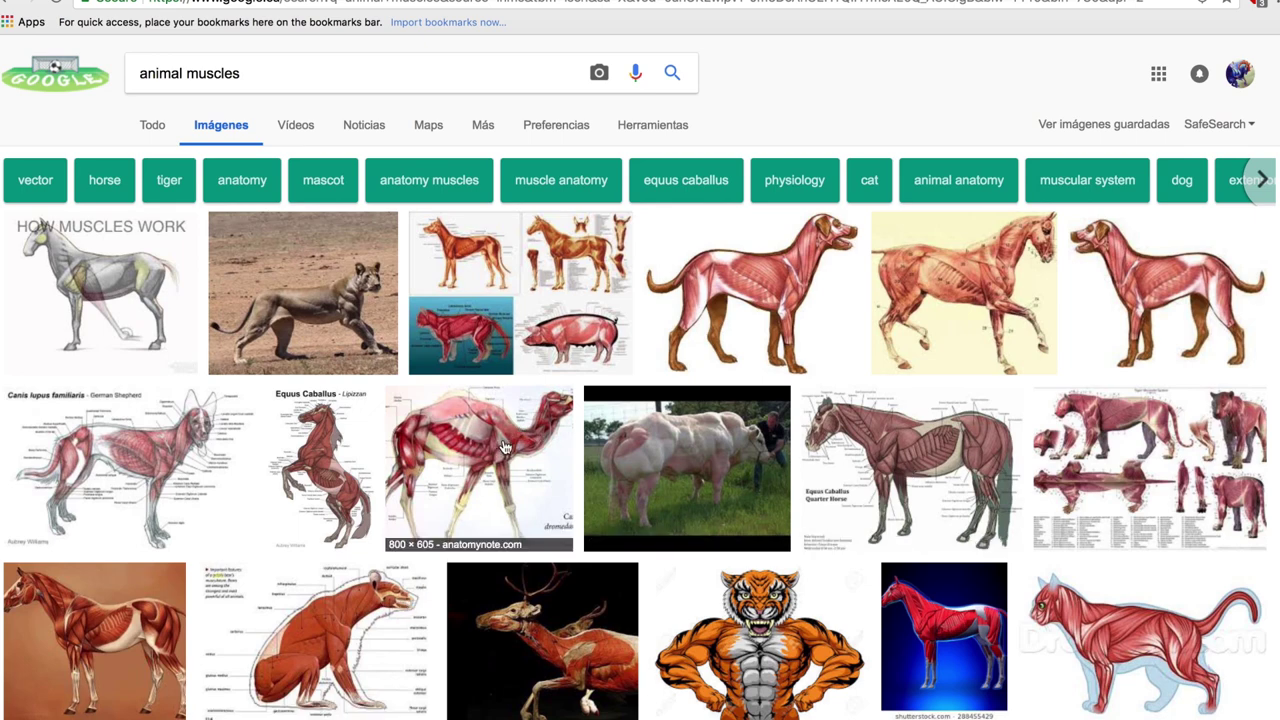
key("ctrl+Tab")
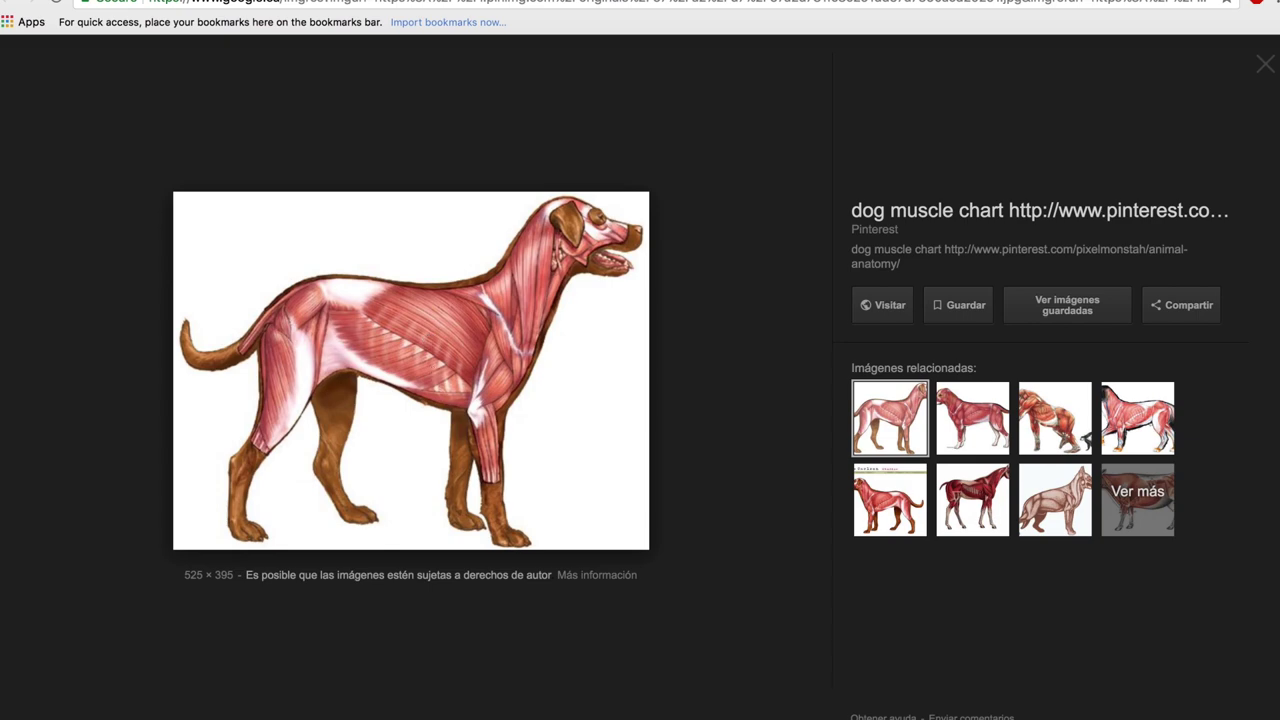
key("Right")
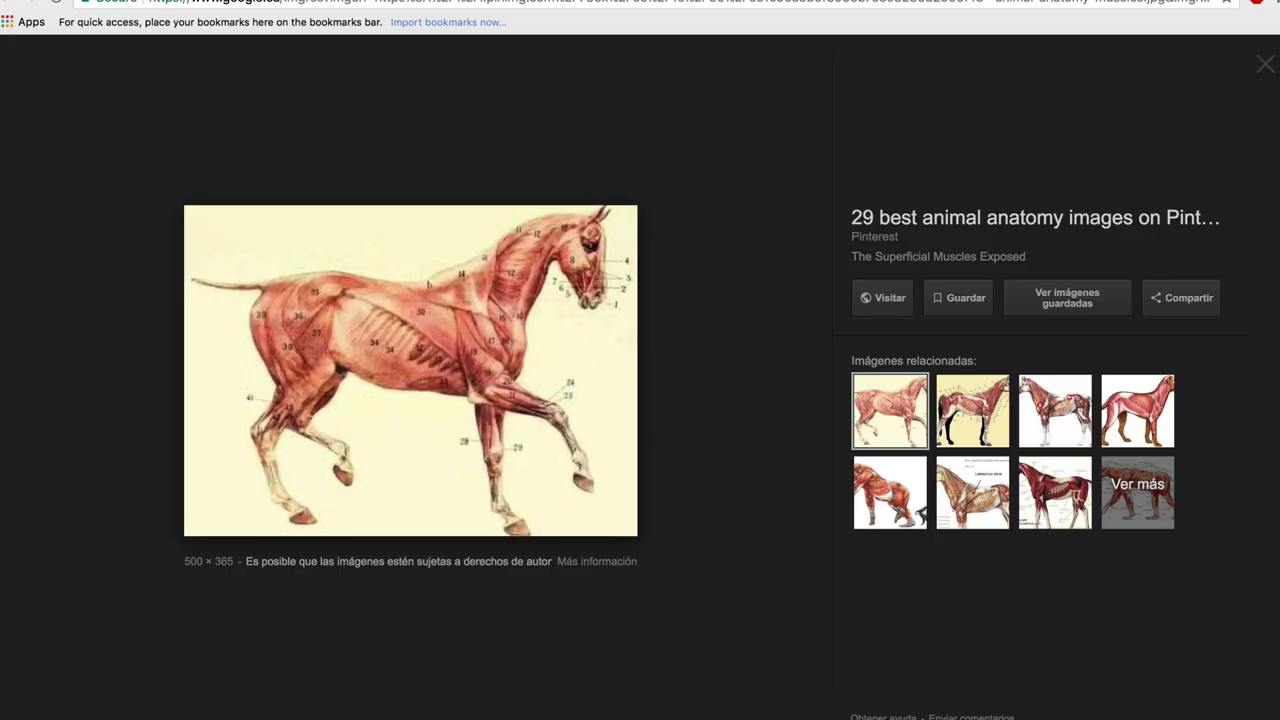
key("Left")
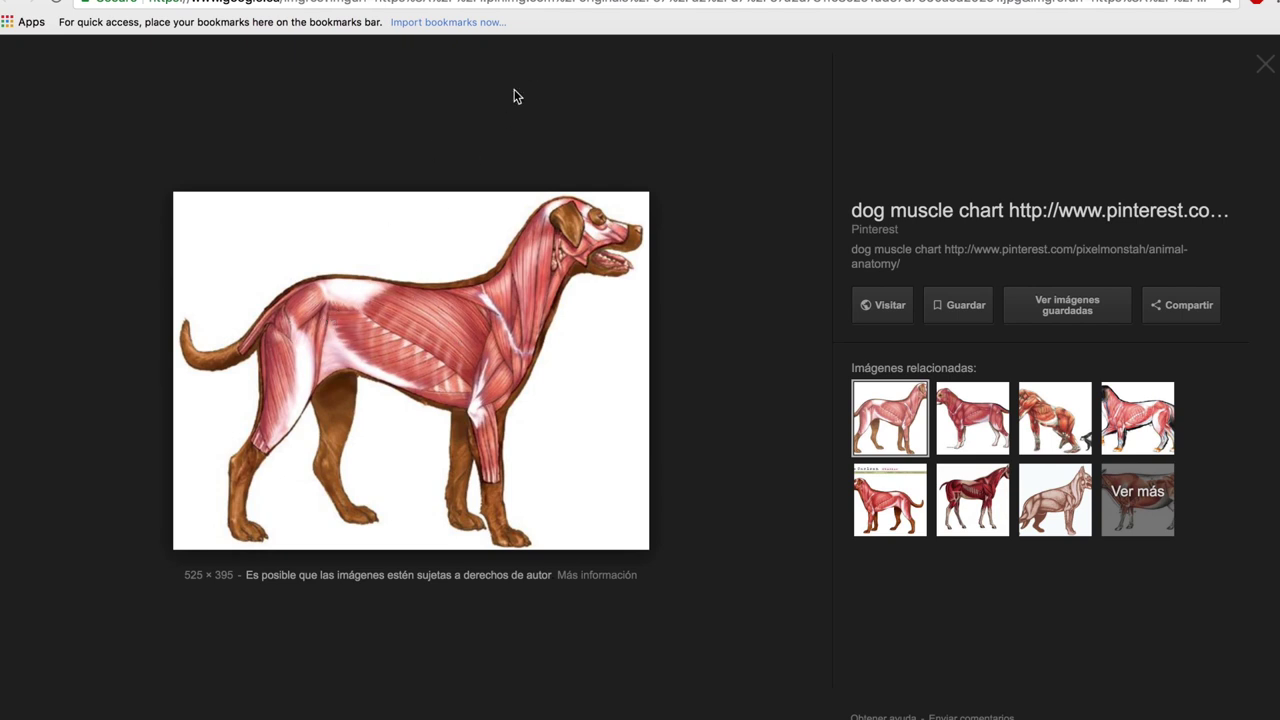
key("Right")
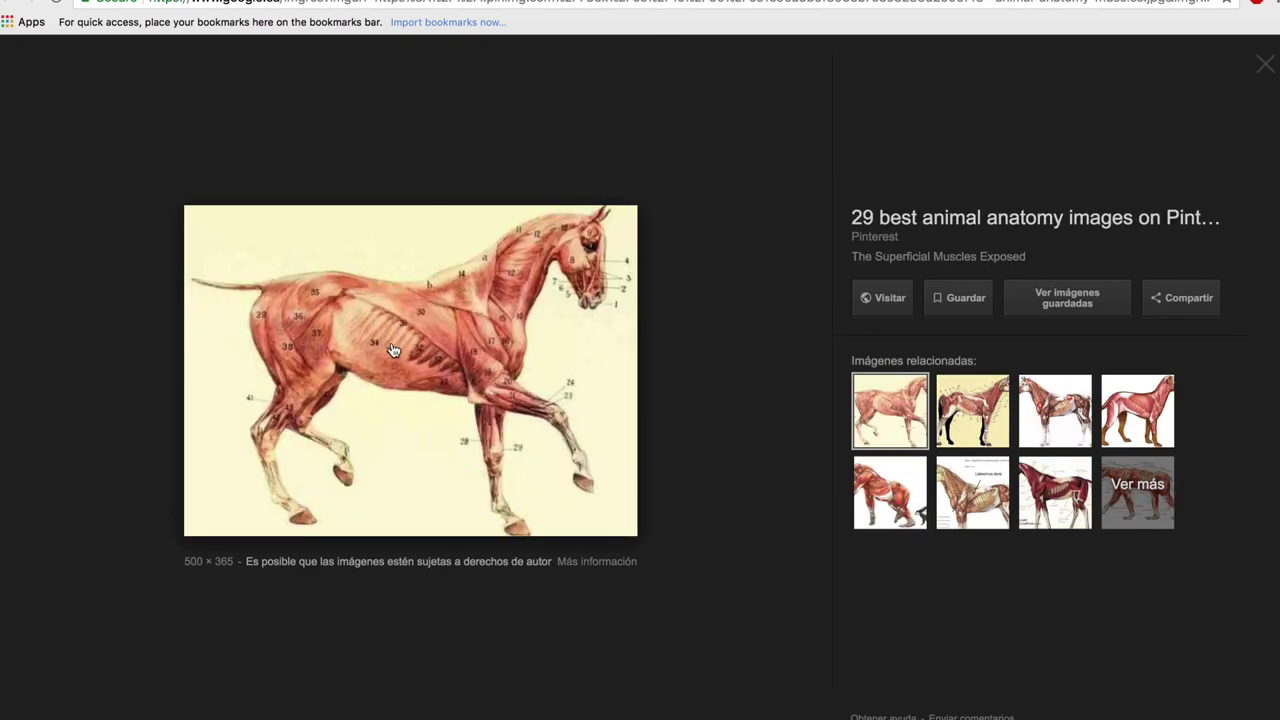
key("Right")
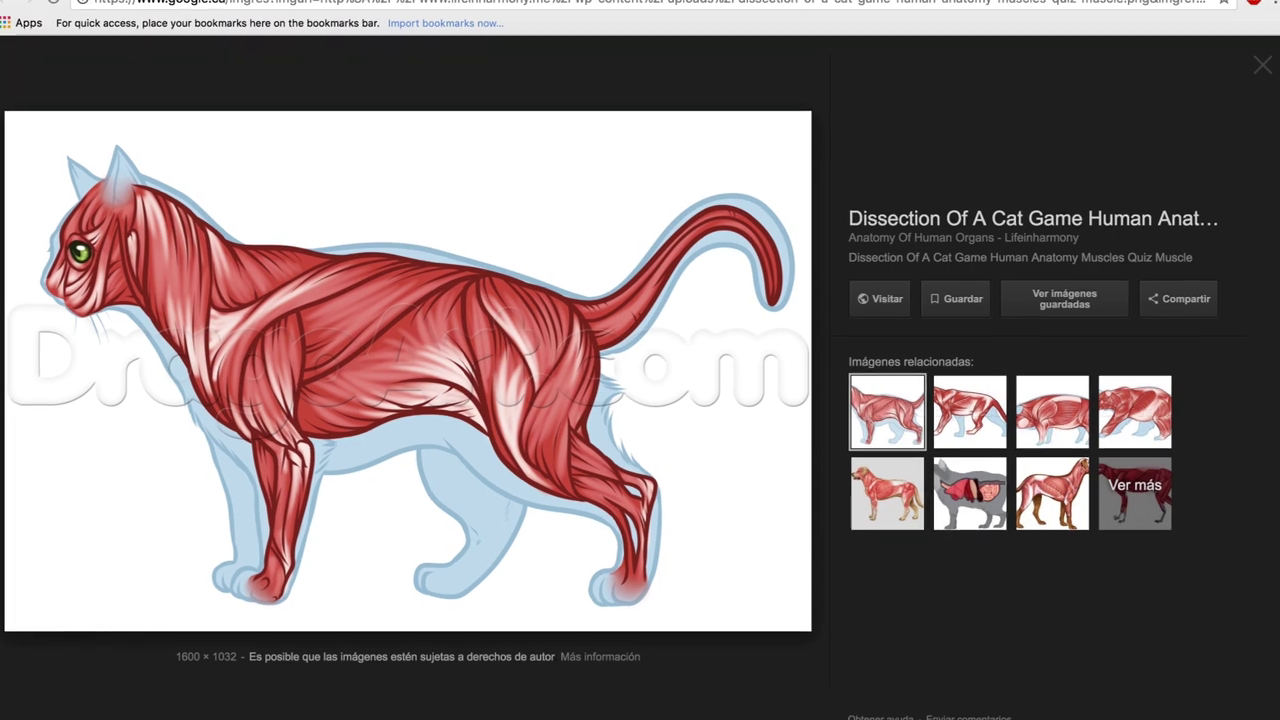
key("Right")
key("Right")
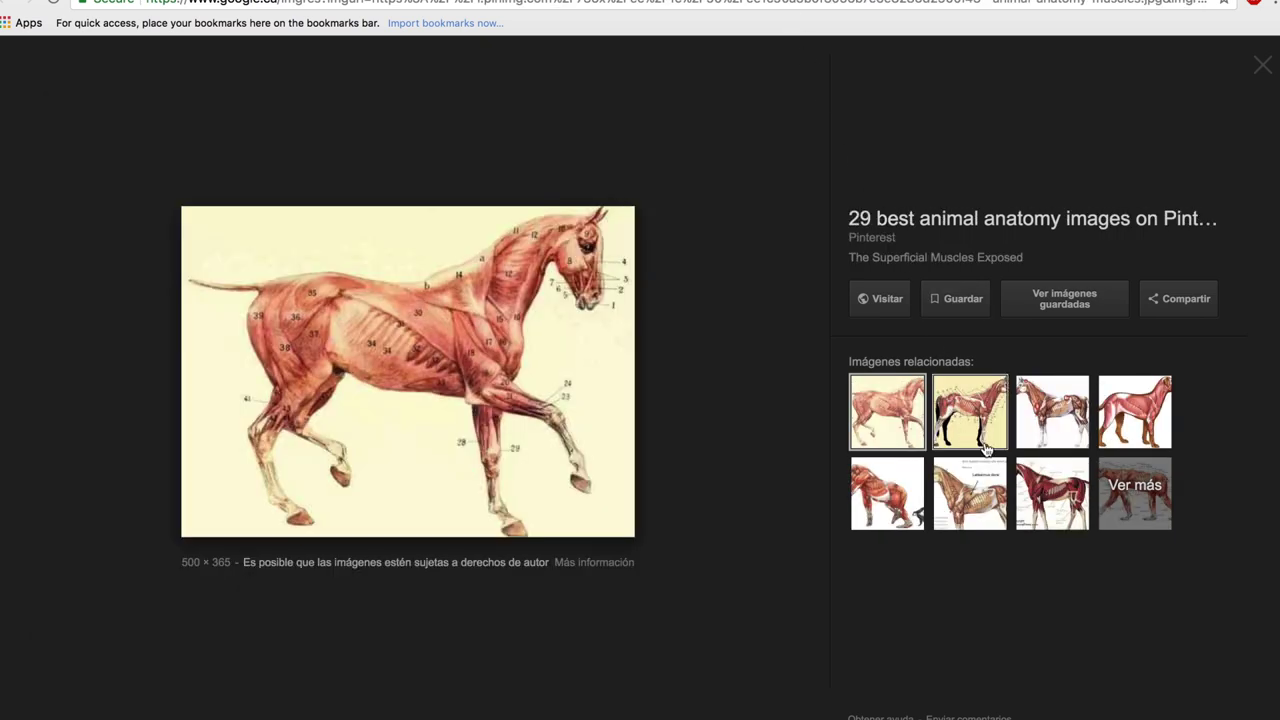
key("Escape")
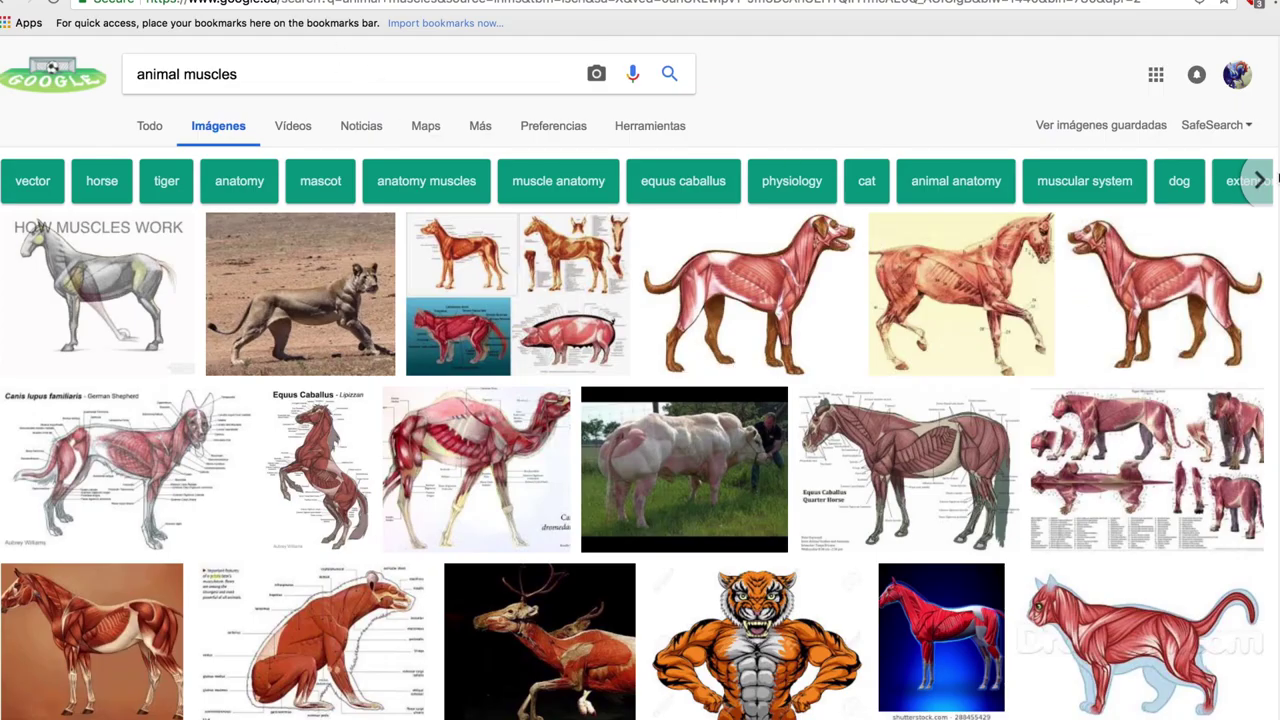
Look through more animal muscles results and preview the labelled anatomy chart of the stretching cat
scroll(1274, 315, "down", 7)
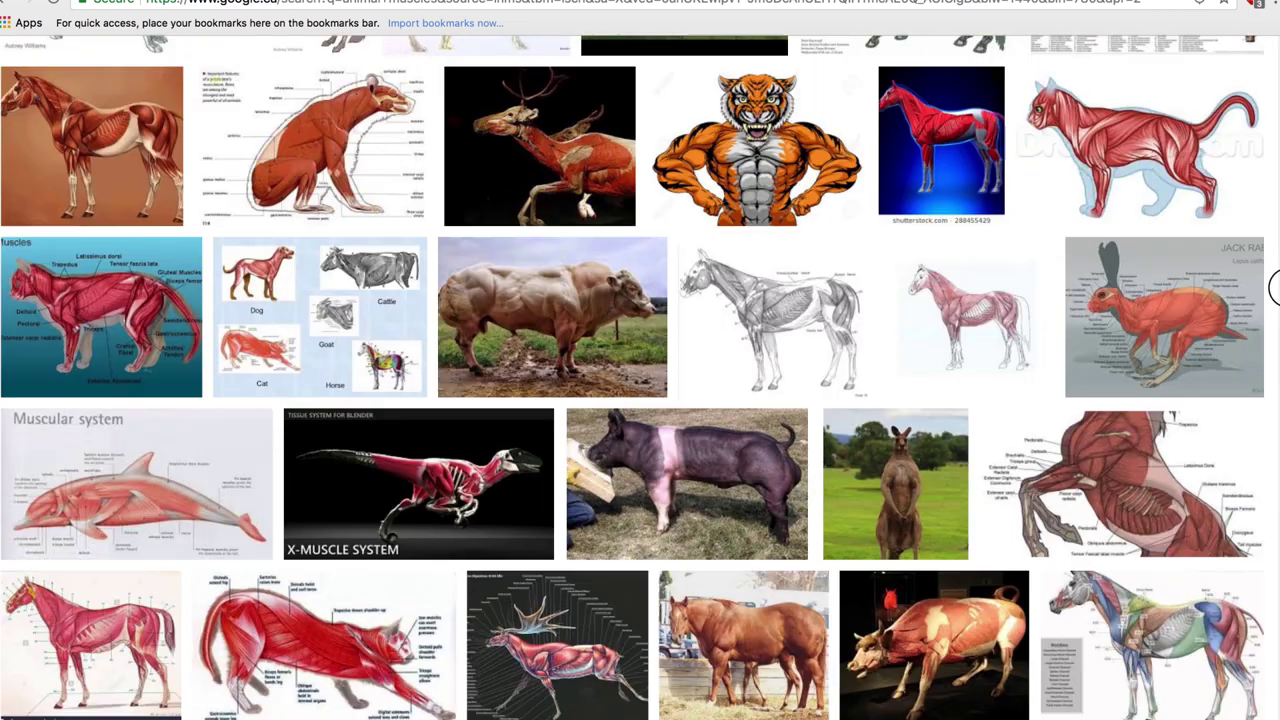
scroll(1274, 315, "down", 1)
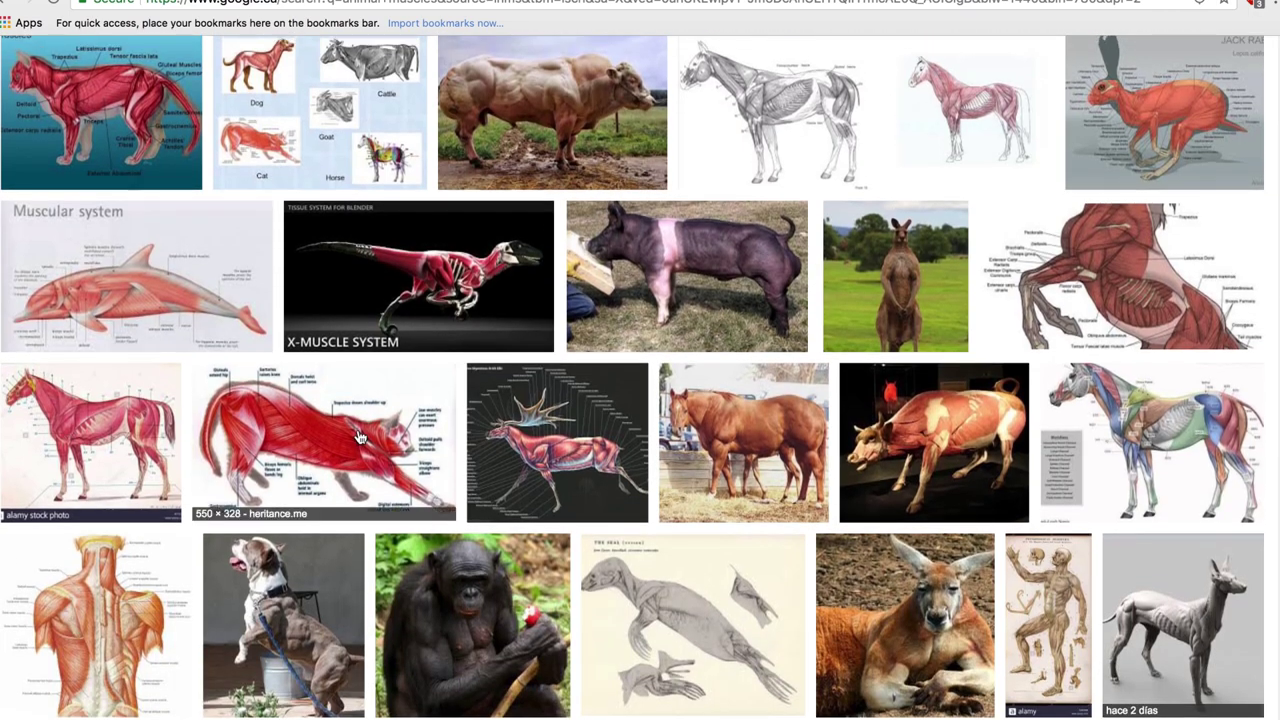
left_click(330, 423)
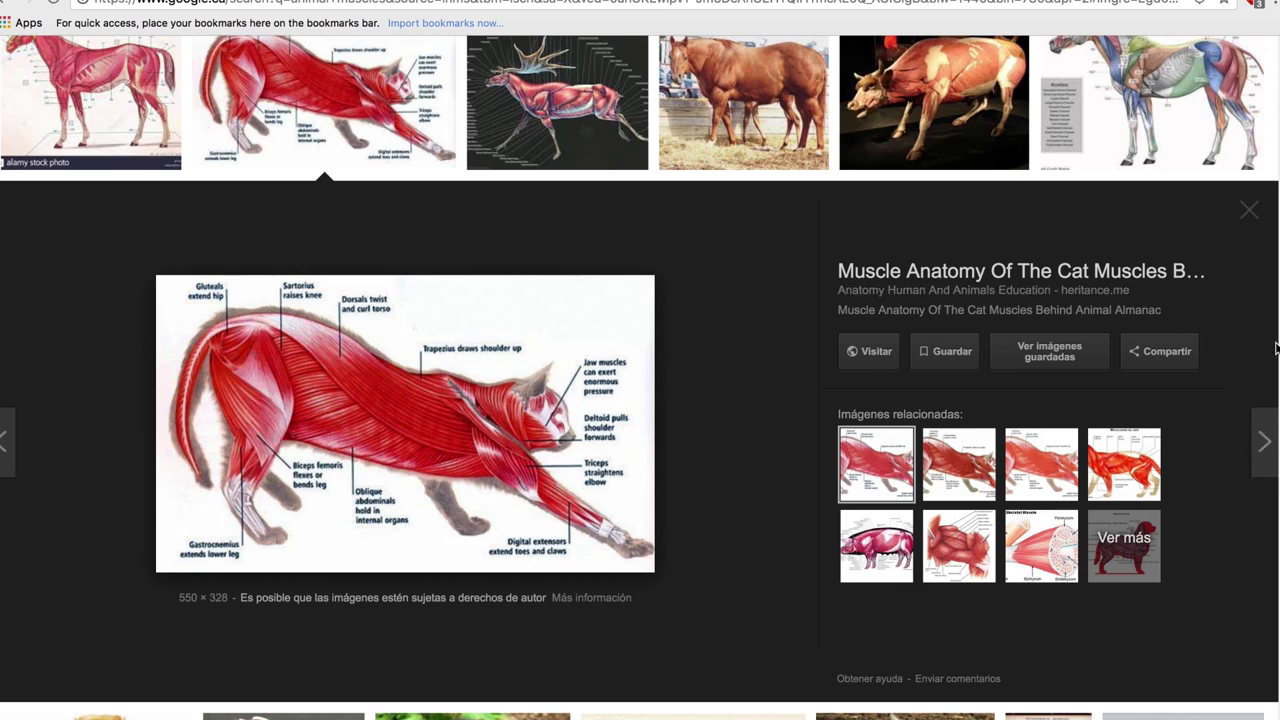
scroll(1270, 447, "down", 6)
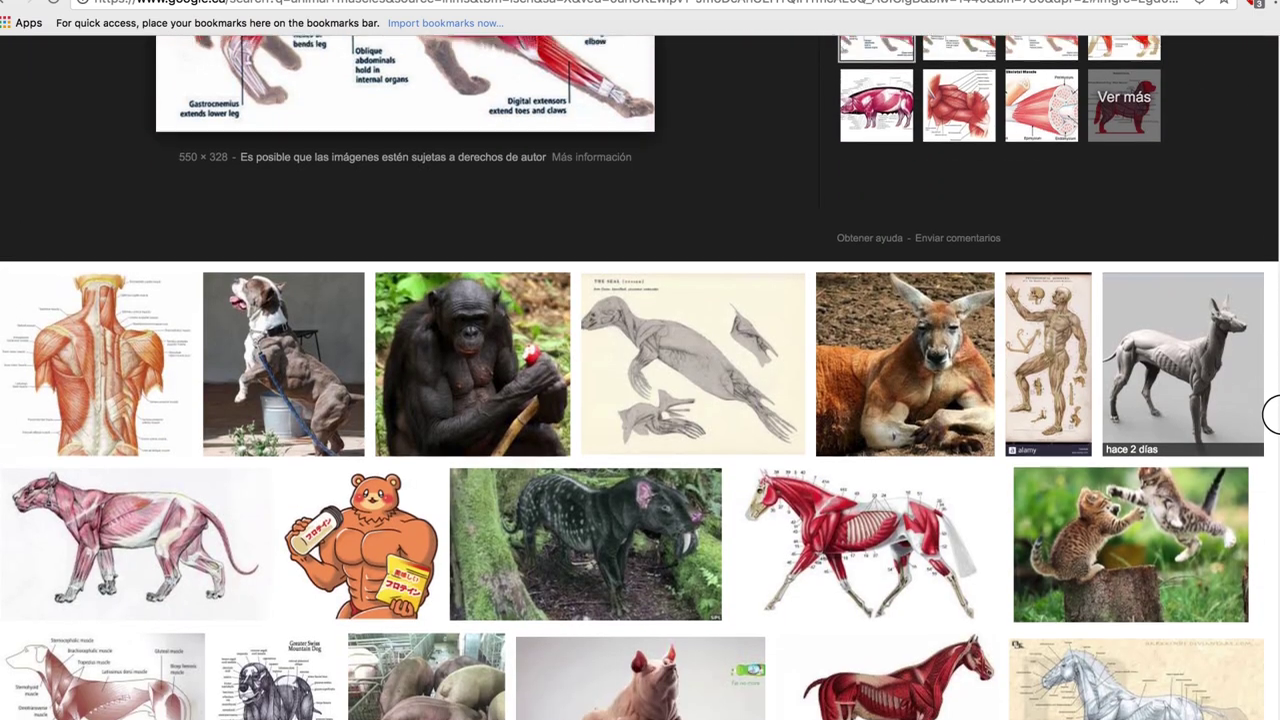
scroll(1270, 447, "down", 5)
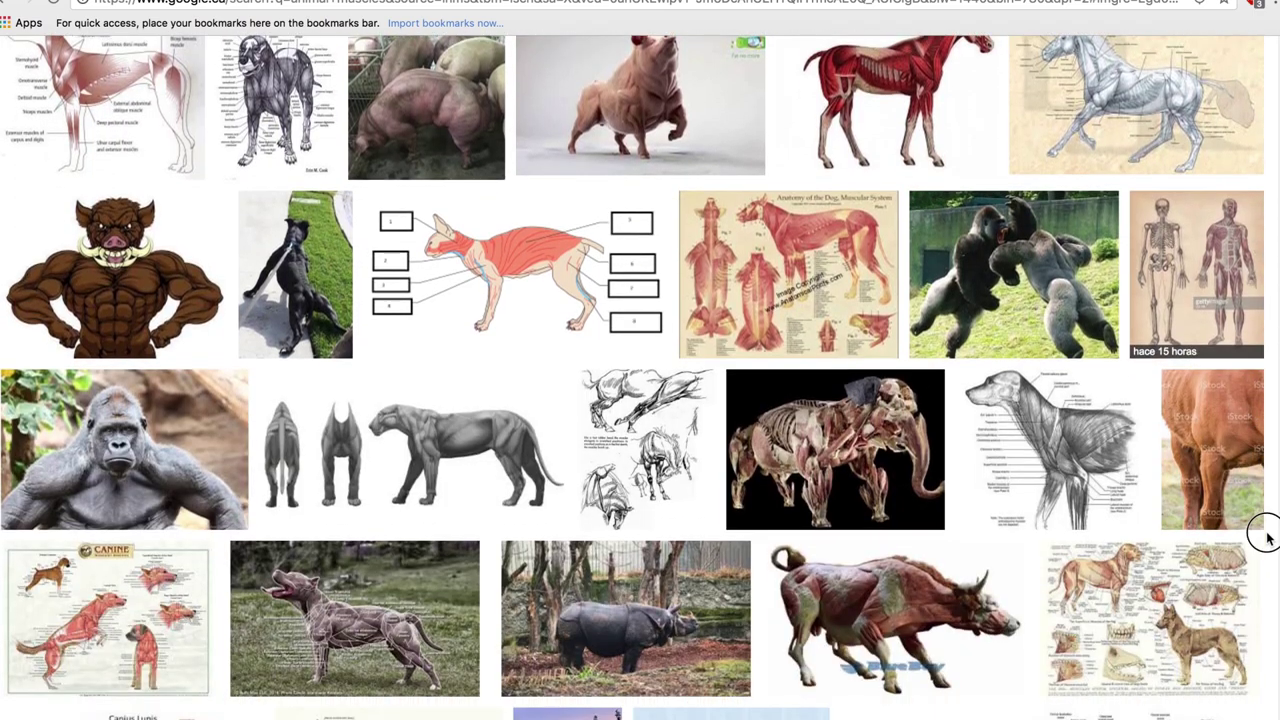
Search the images for "bird muscles" instead of animal muscles
left_click_drag(1265, 537, 1235, 178)
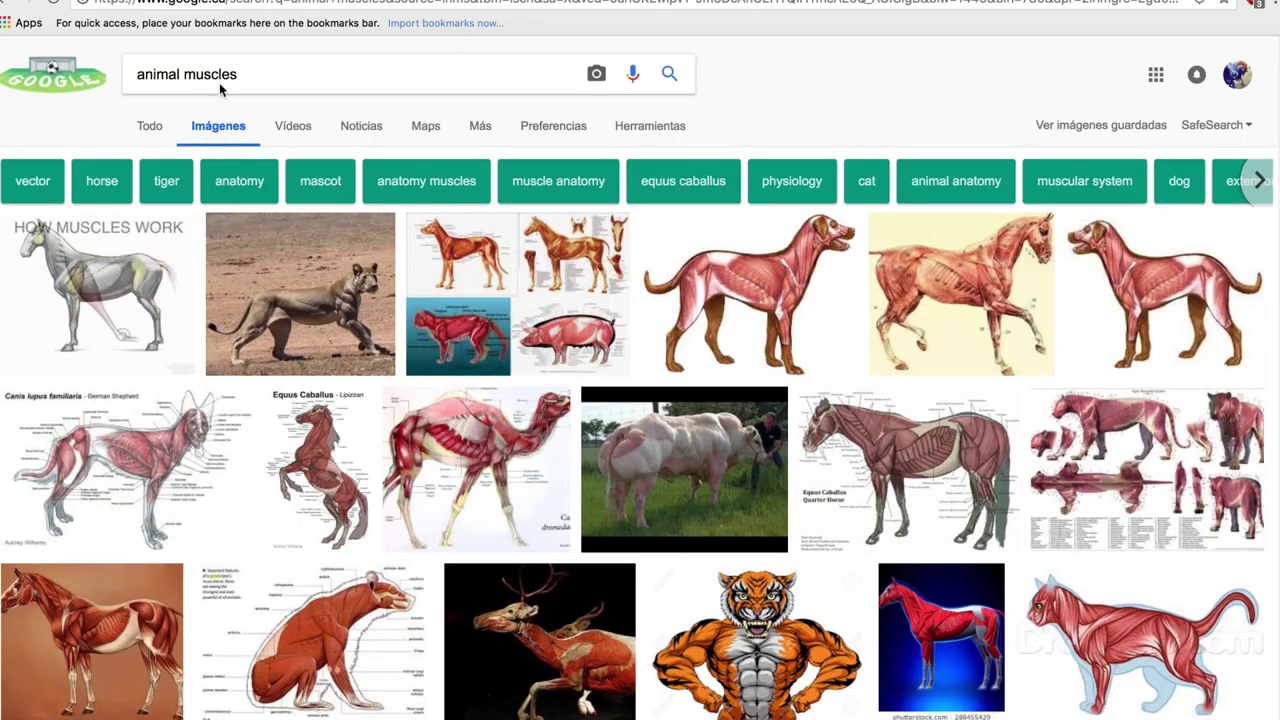
double_click(180, 74)
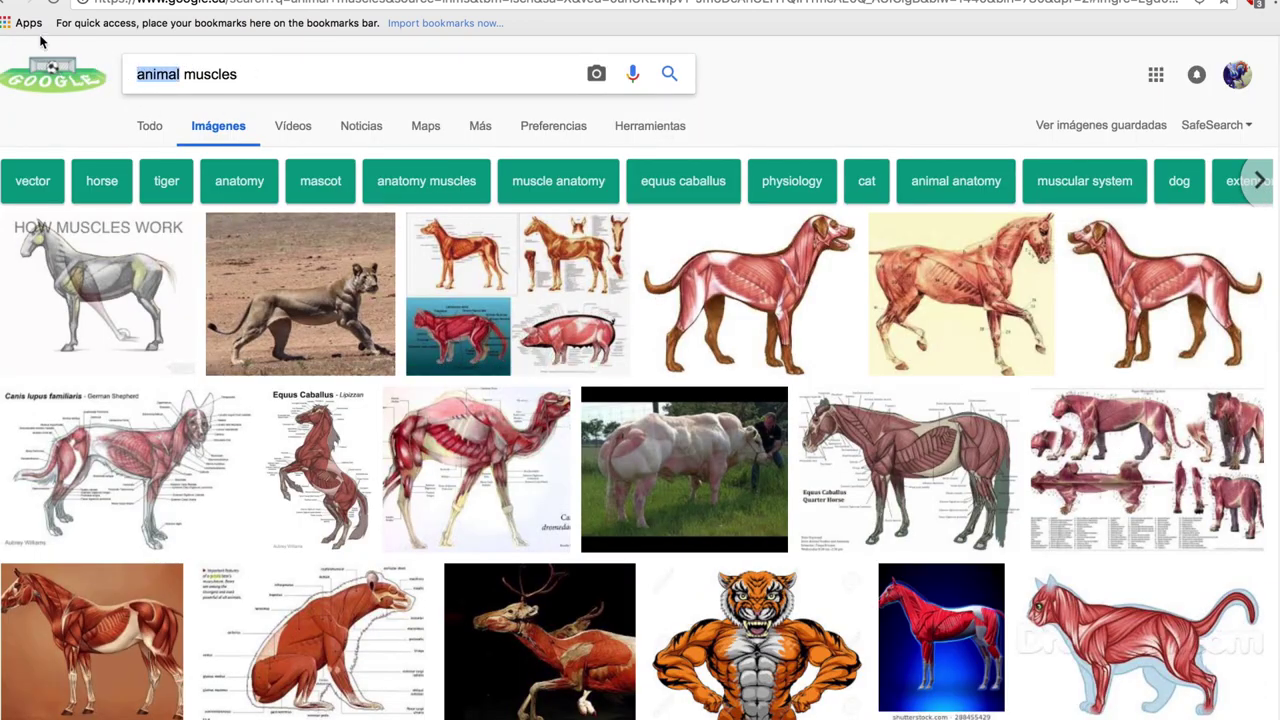
type("bird")
key("Return")
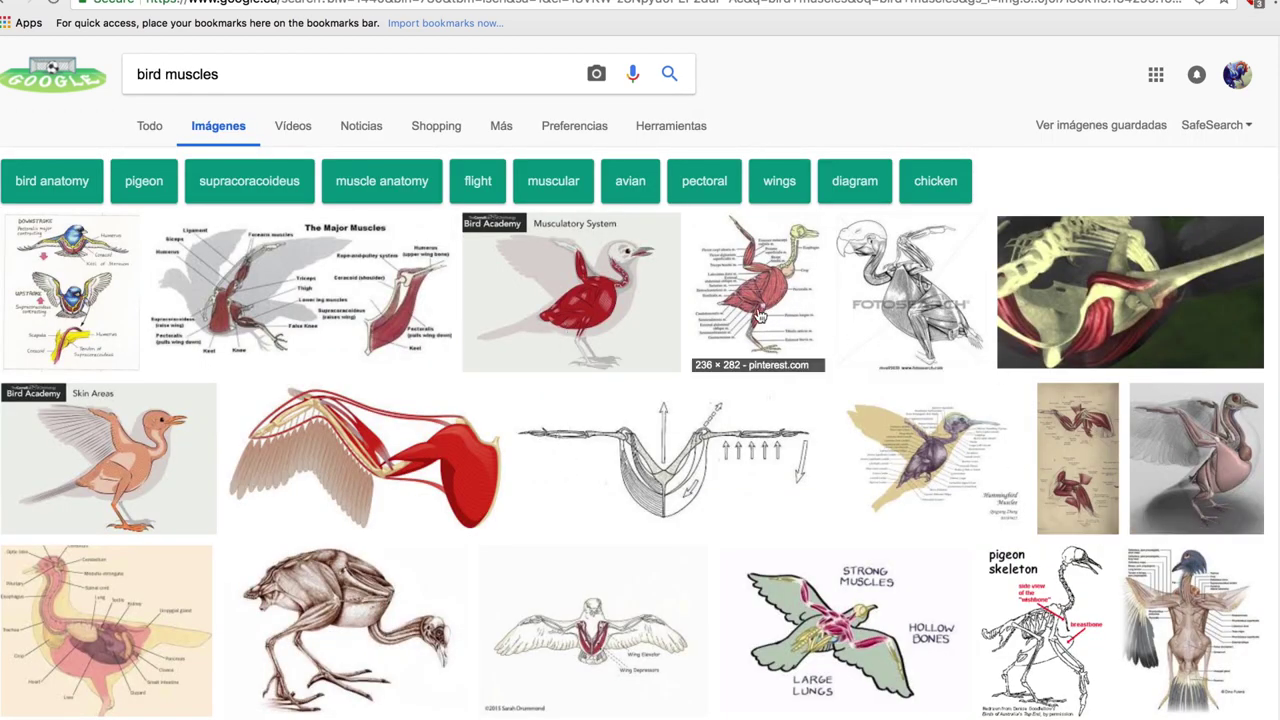
Find and enlarge the red chicken muscular system illustration in the bird results, and copy the image
scroll(1270, 160, "down", 8)
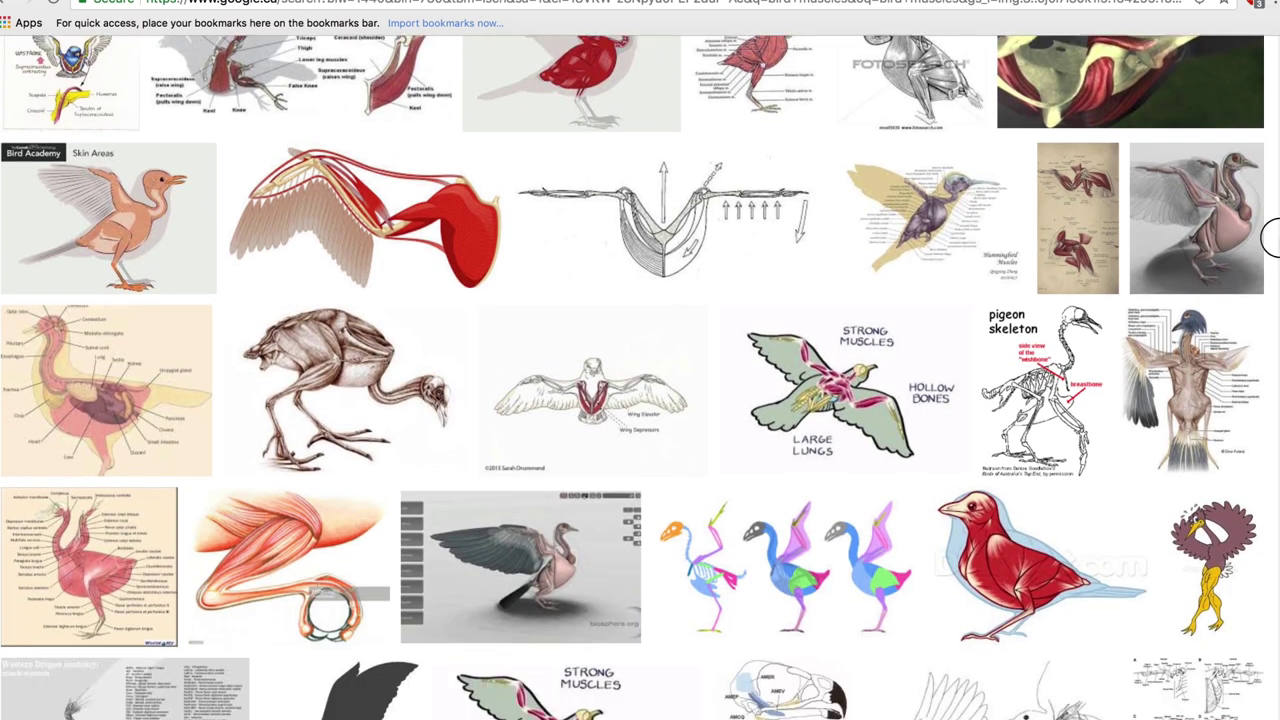
scroll(1270, 258, "down", 5)
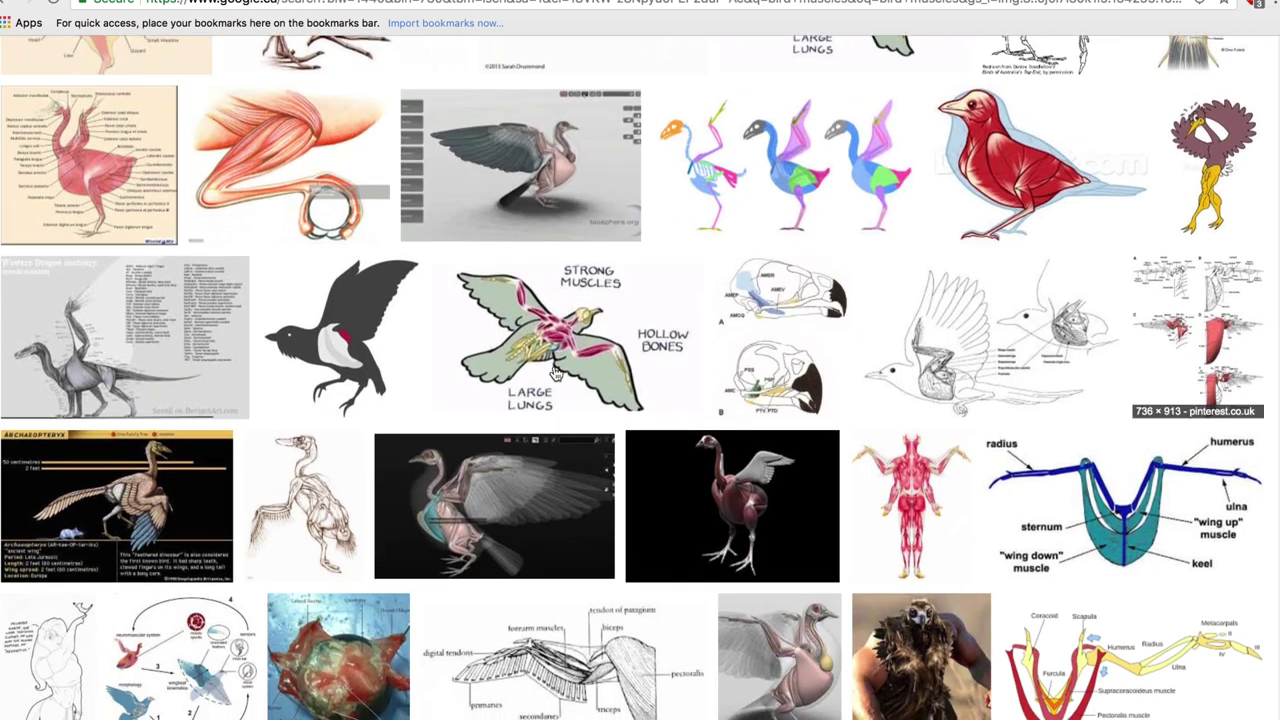
scroll(1270, 250, "down", 7)
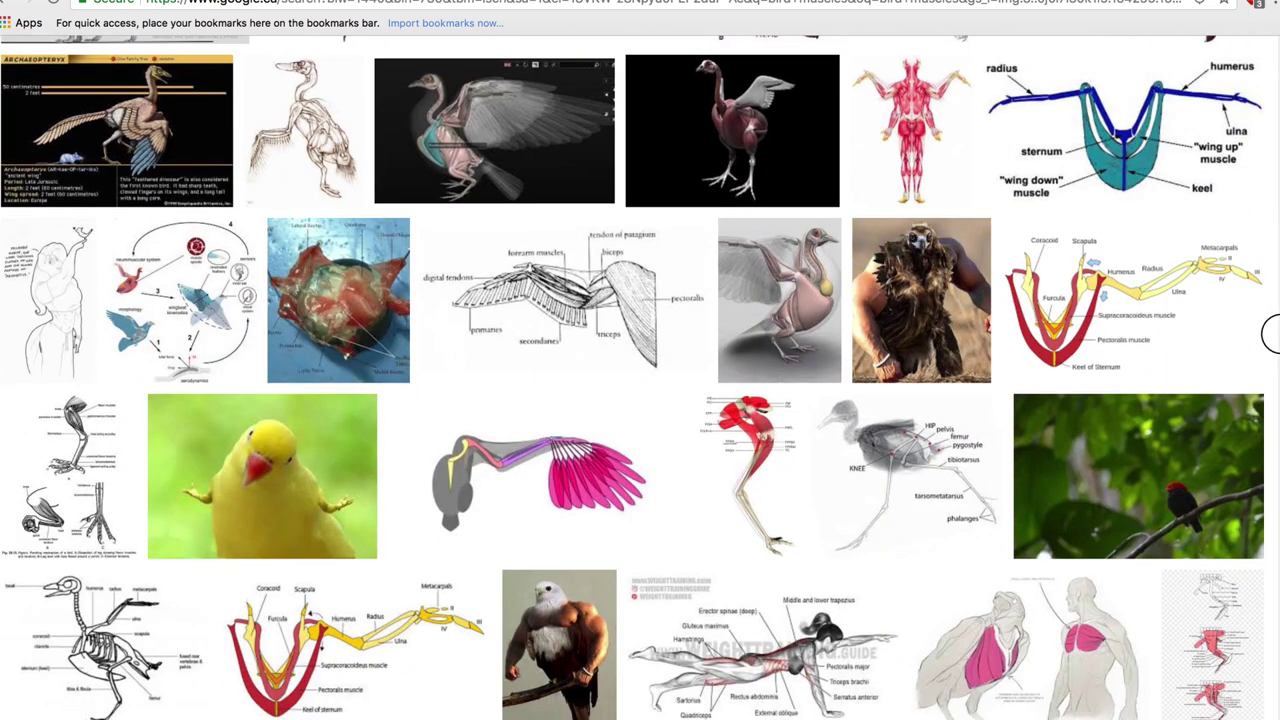
scroll(1270, 340, "down", 9)
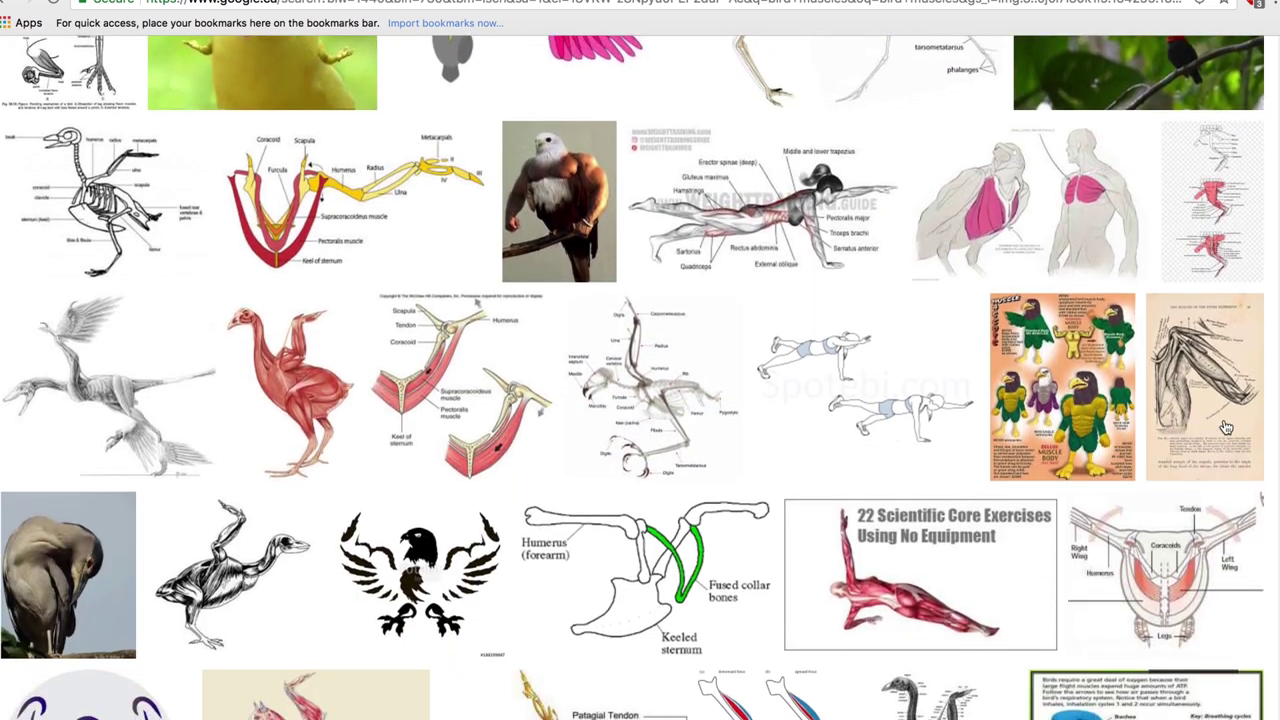
left_click(310, 398)
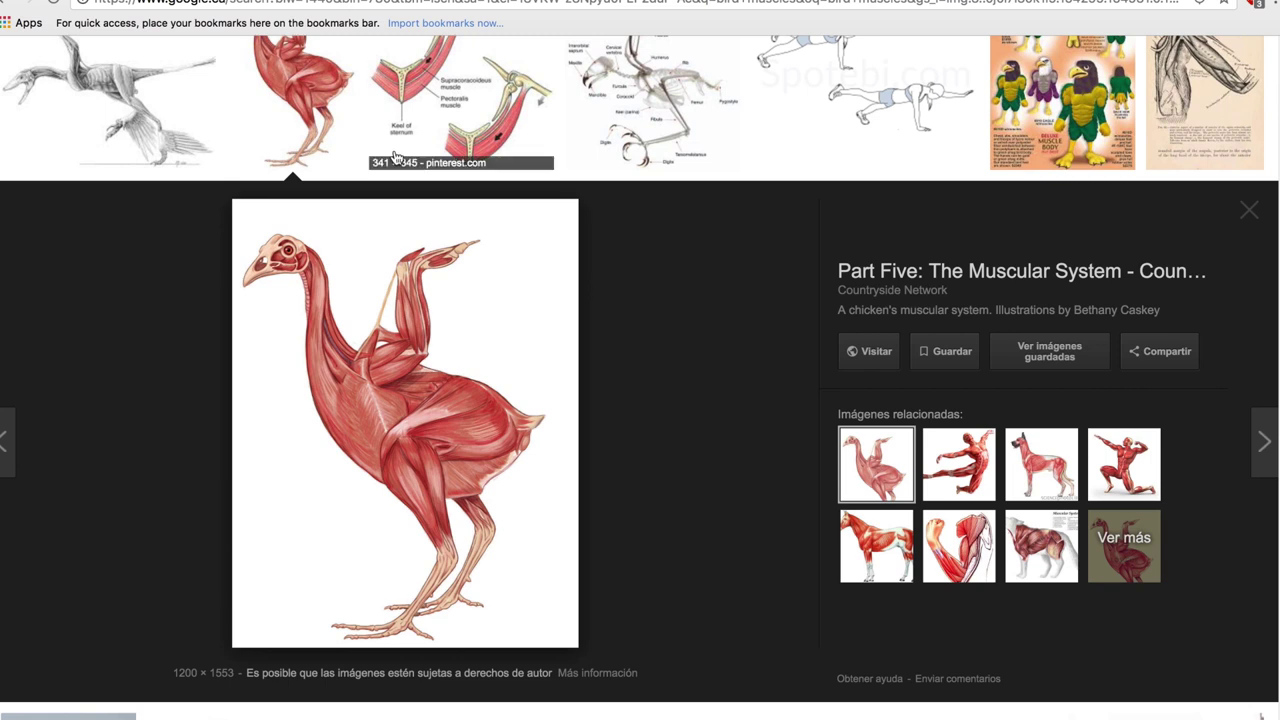
right_click(344, 300)
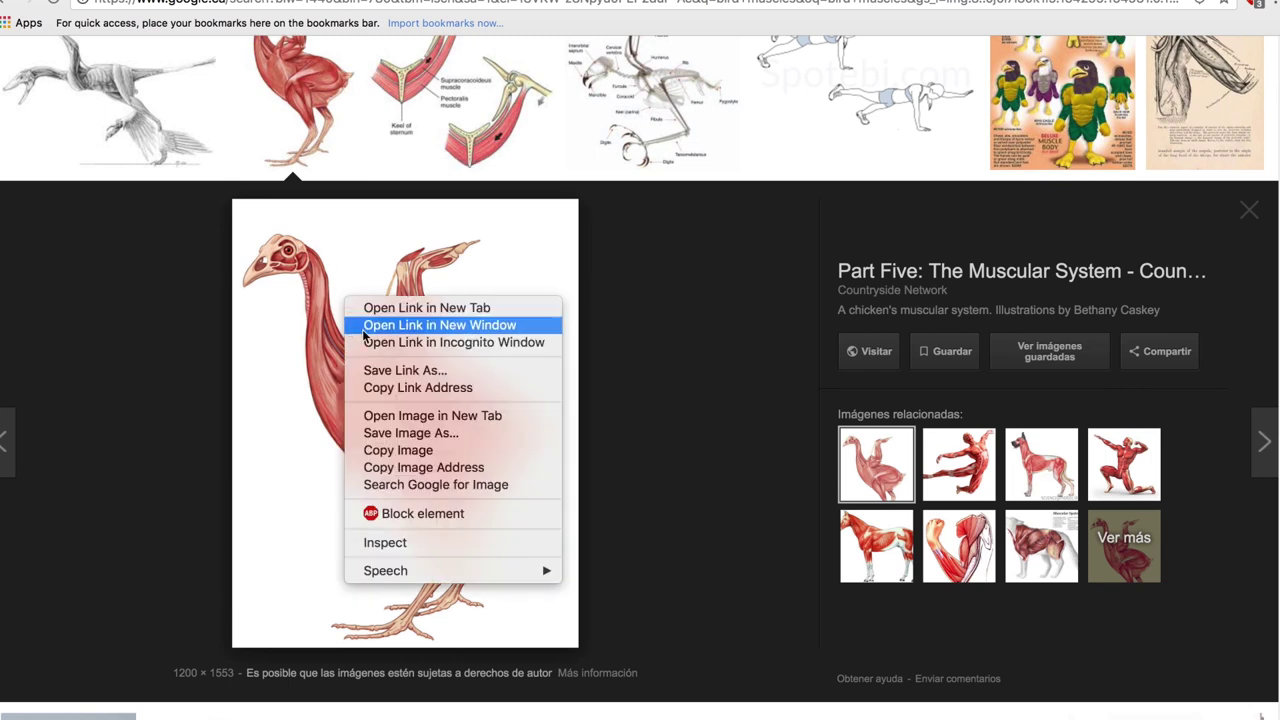
left_click(420, 450)
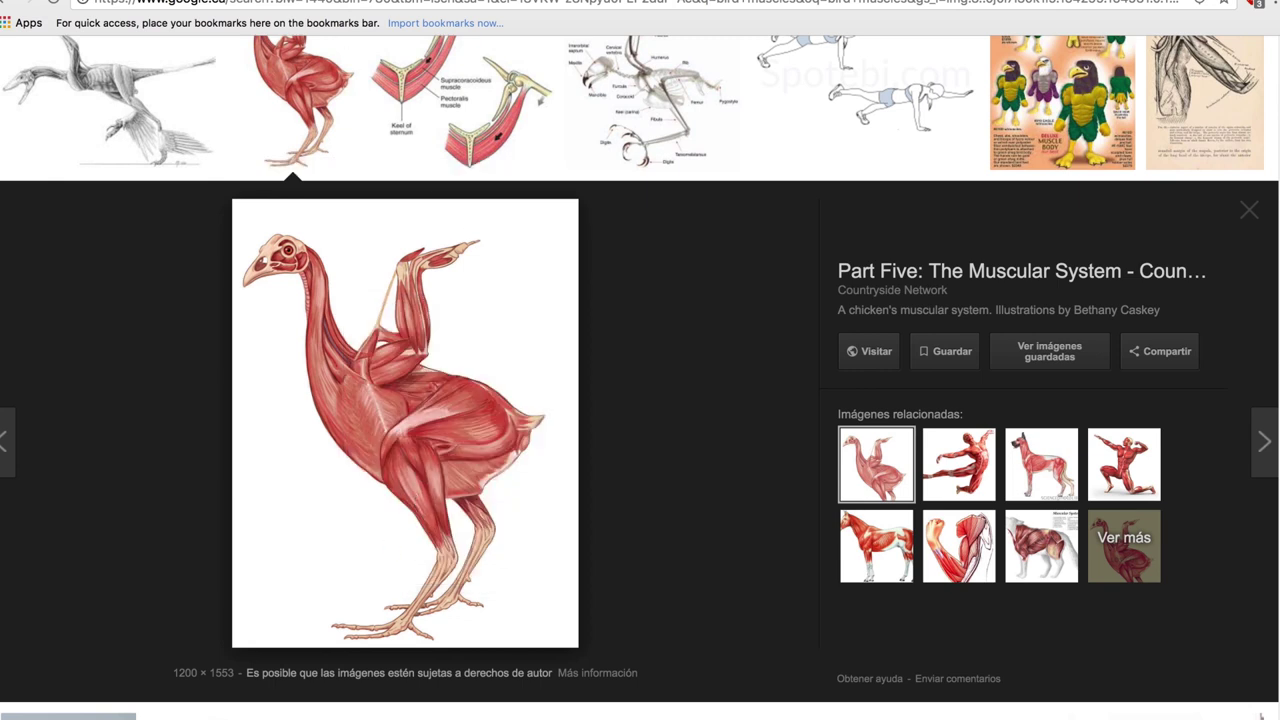
Search the web for "terryl whitlatch" in a new browser tab and display the image results
key("super+t")
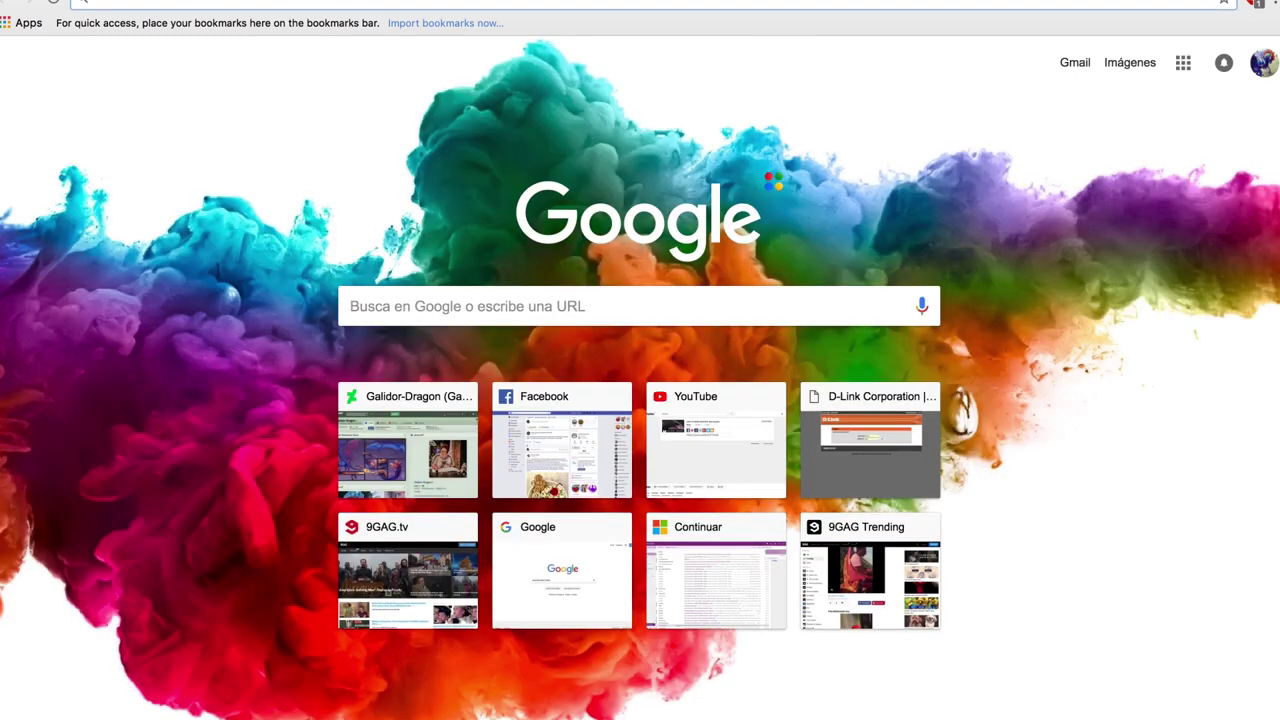
type("terryl")
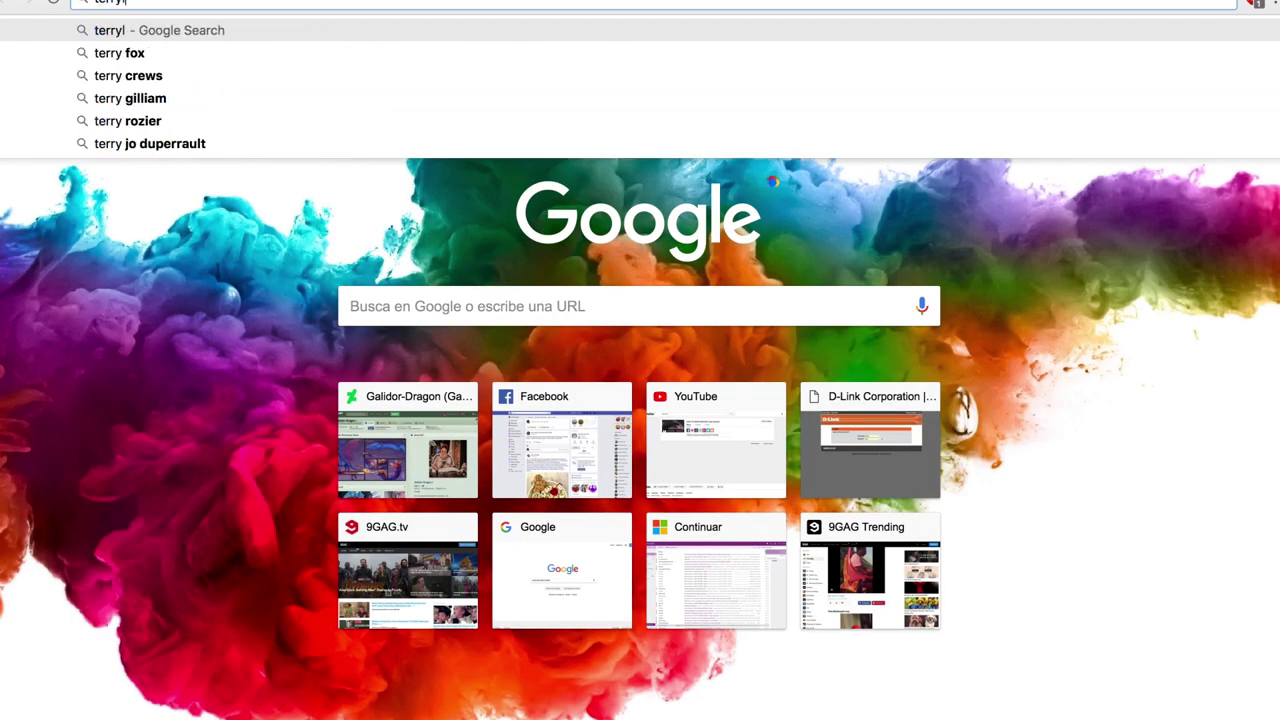
key("Down")
key("Return")
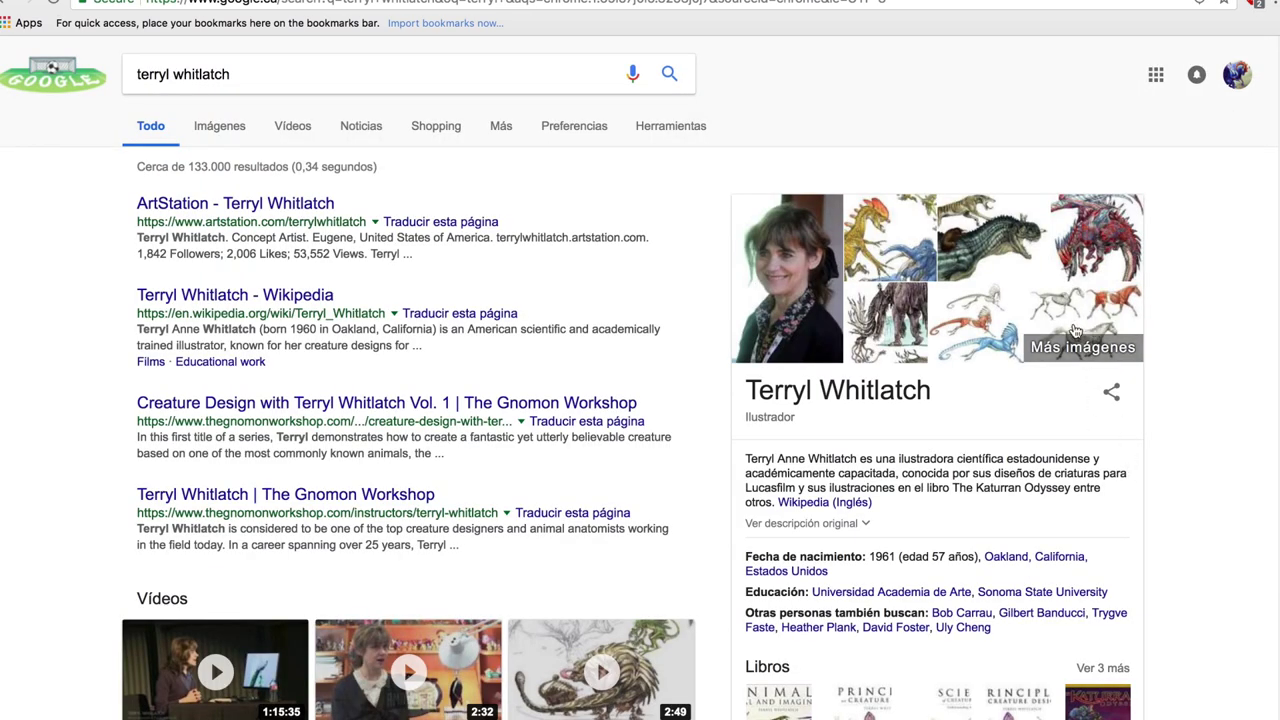
left_click(1075, 331)
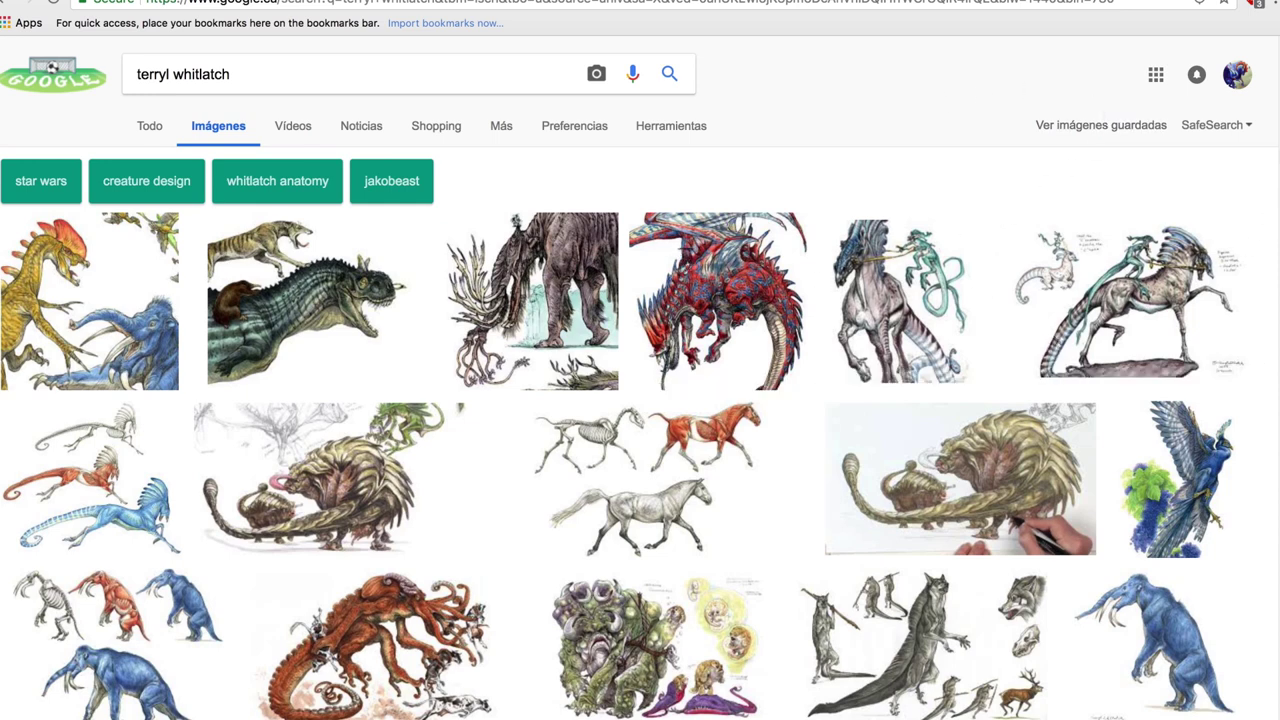
Enlarge the blue bird with grapes and the running striped creature's skeleton, muscle and skin study in the image results
scroll(1270, 198, "down", 4)
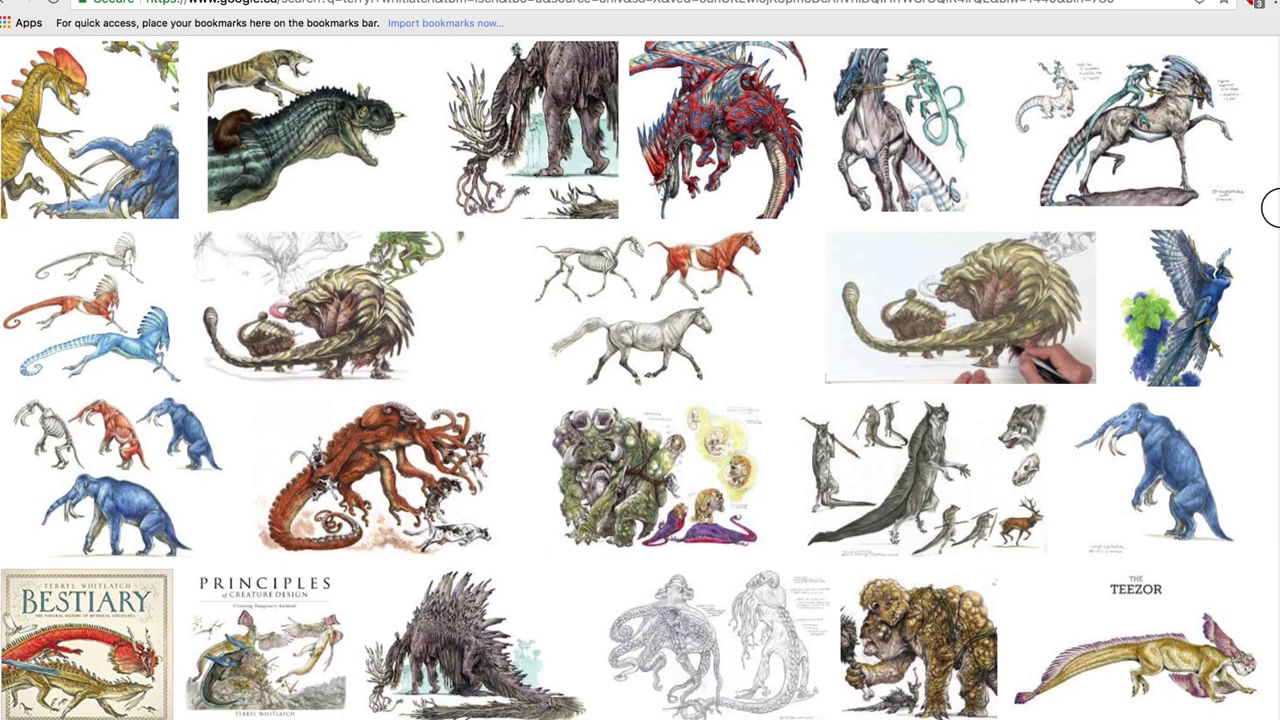
scroll(1265, 200, "down", 3)
left_click(1180, 195)
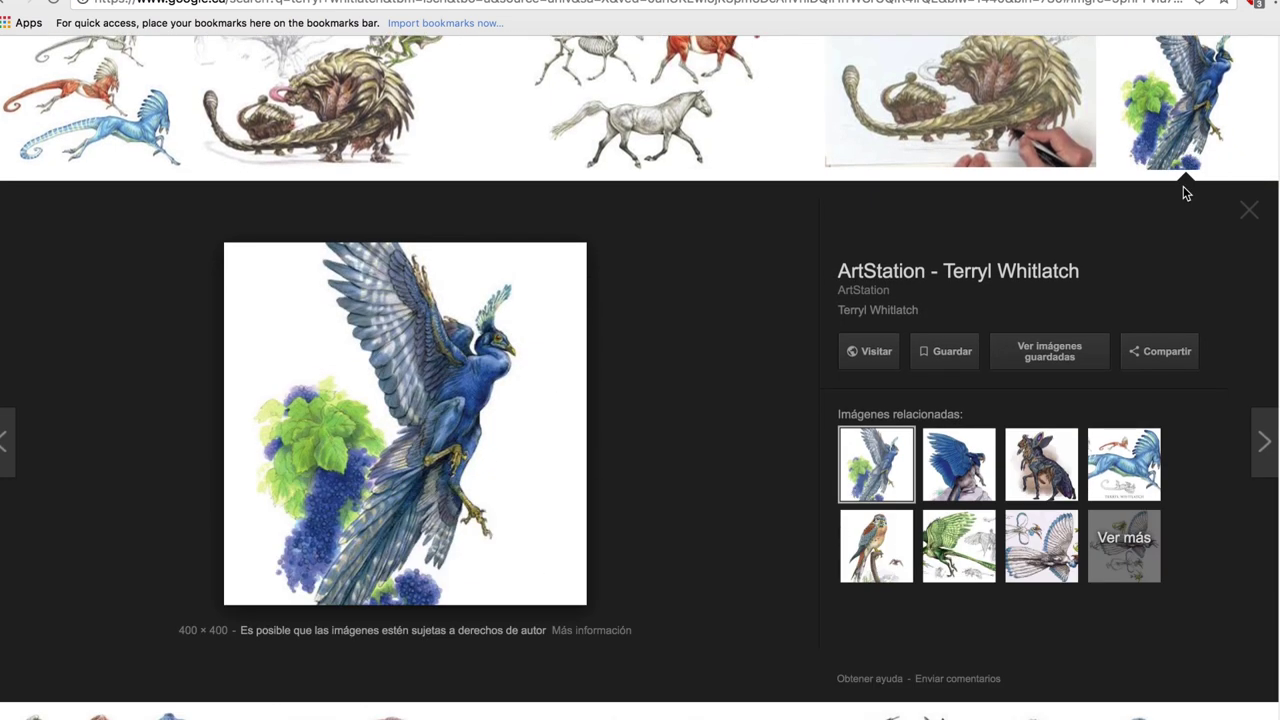
left_click_drag(1140, 476, 1132, 480)
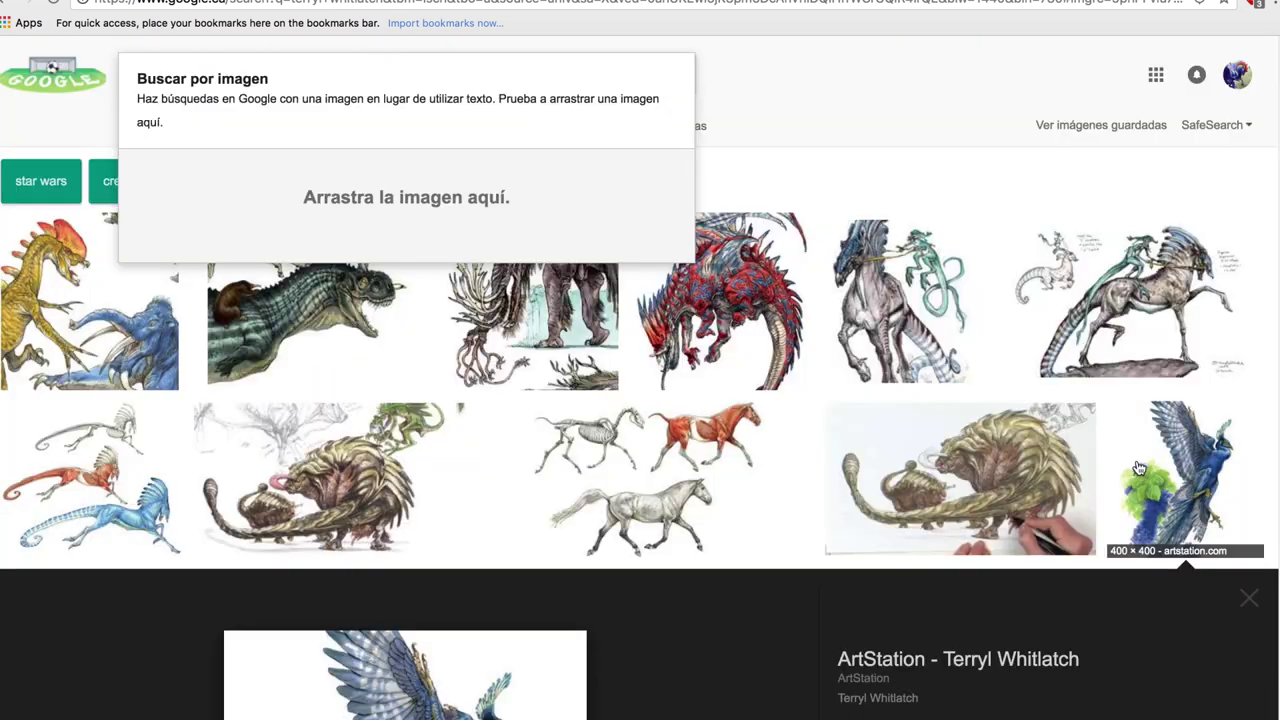
scroll(687, 420, "down", 4)
scroll(687, 420, "down", 1)
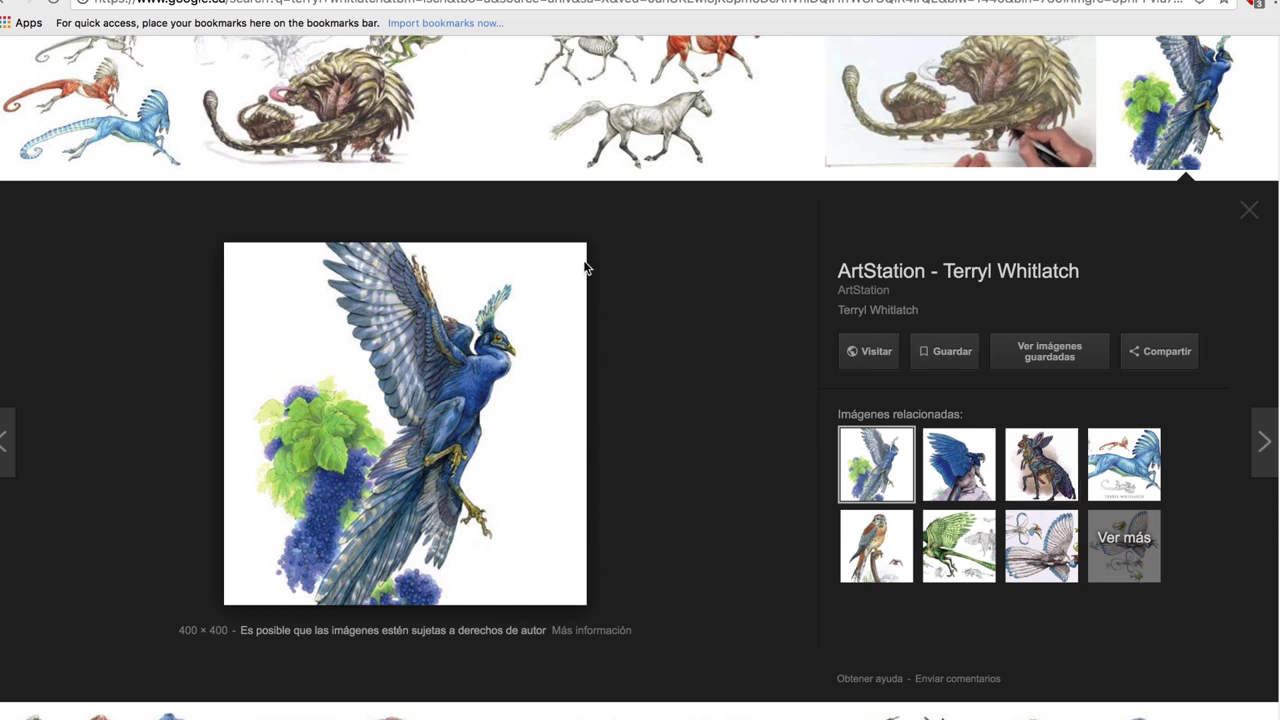
left_click(130, 100)
left_click(130, 105)
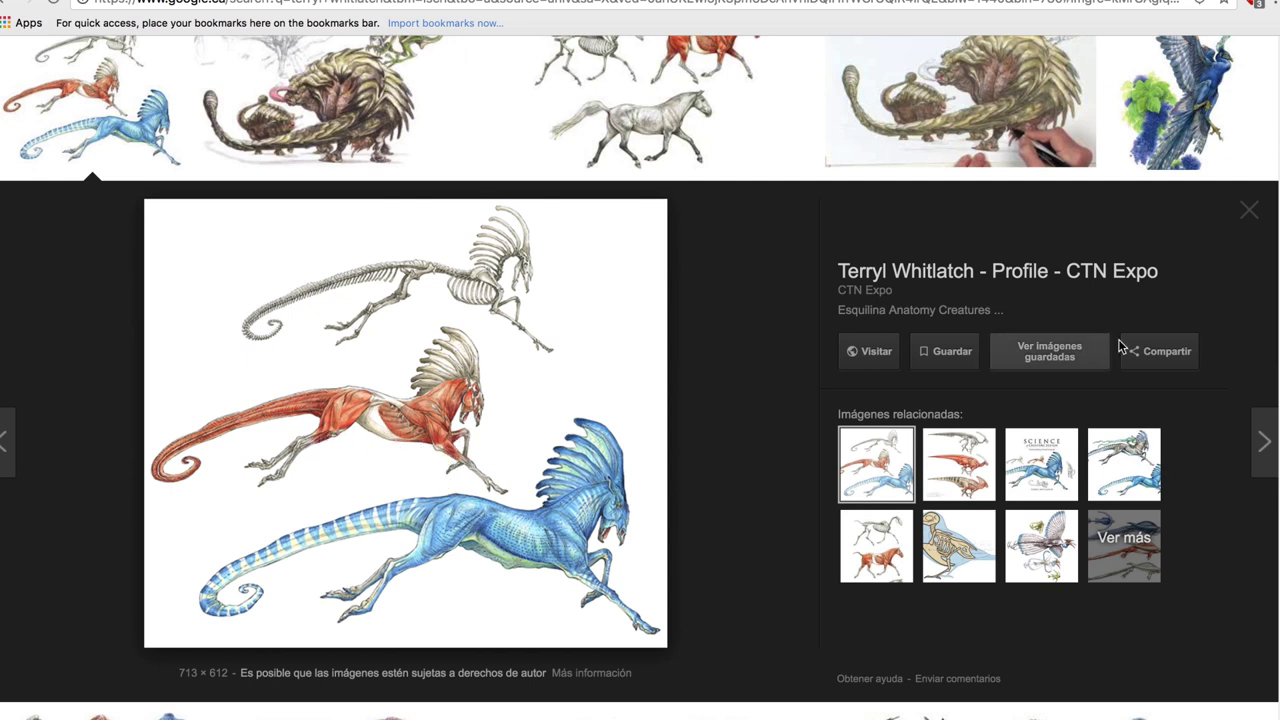
Enlarge the Principles of Creature Design and Bestiary covers, and the Teezor illustration with its related anatomy study
scroll(1262, 437, "down", 5)
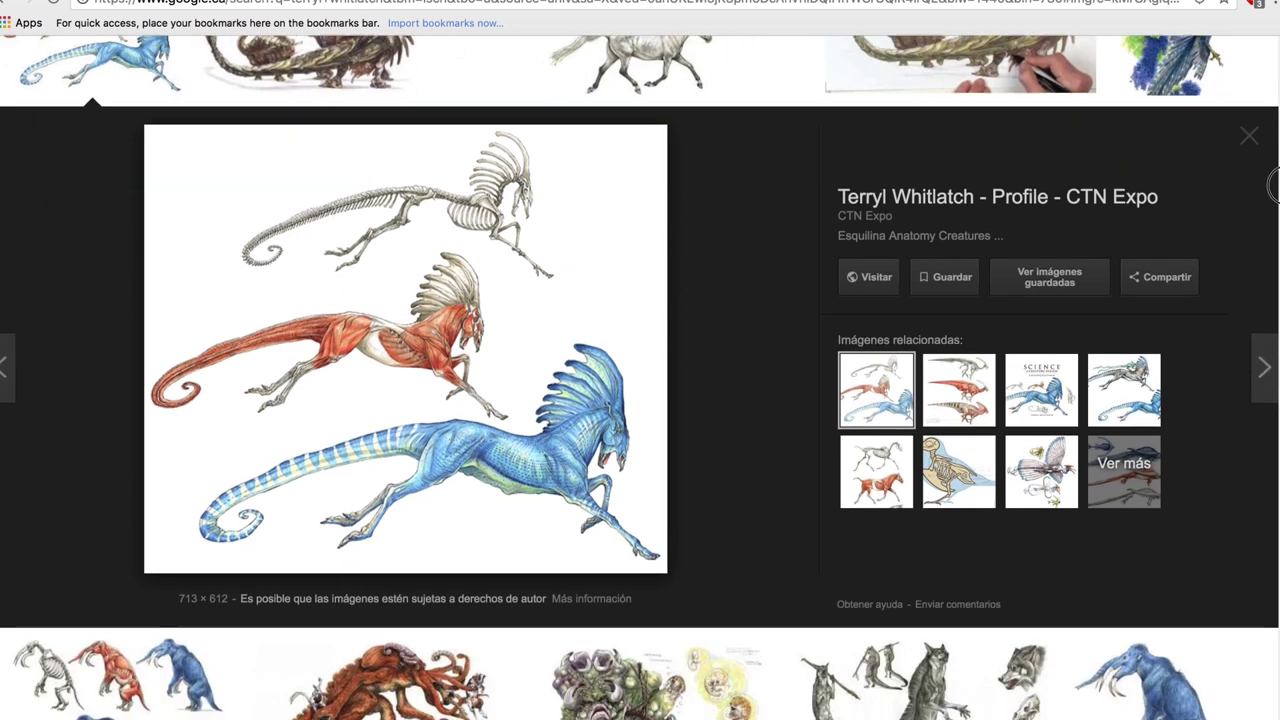
scroll(1270, 258, "down", 1)
scroll(1270, 258, "down", 3)
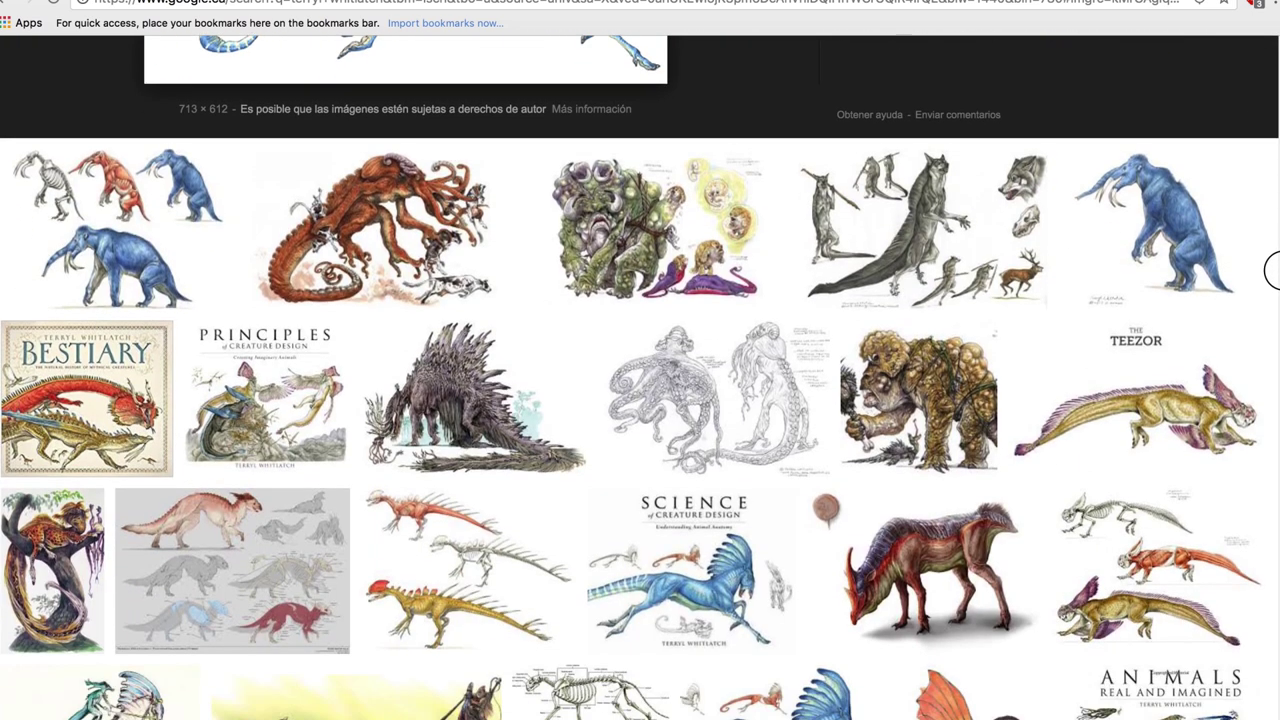
left_click(290, 363)
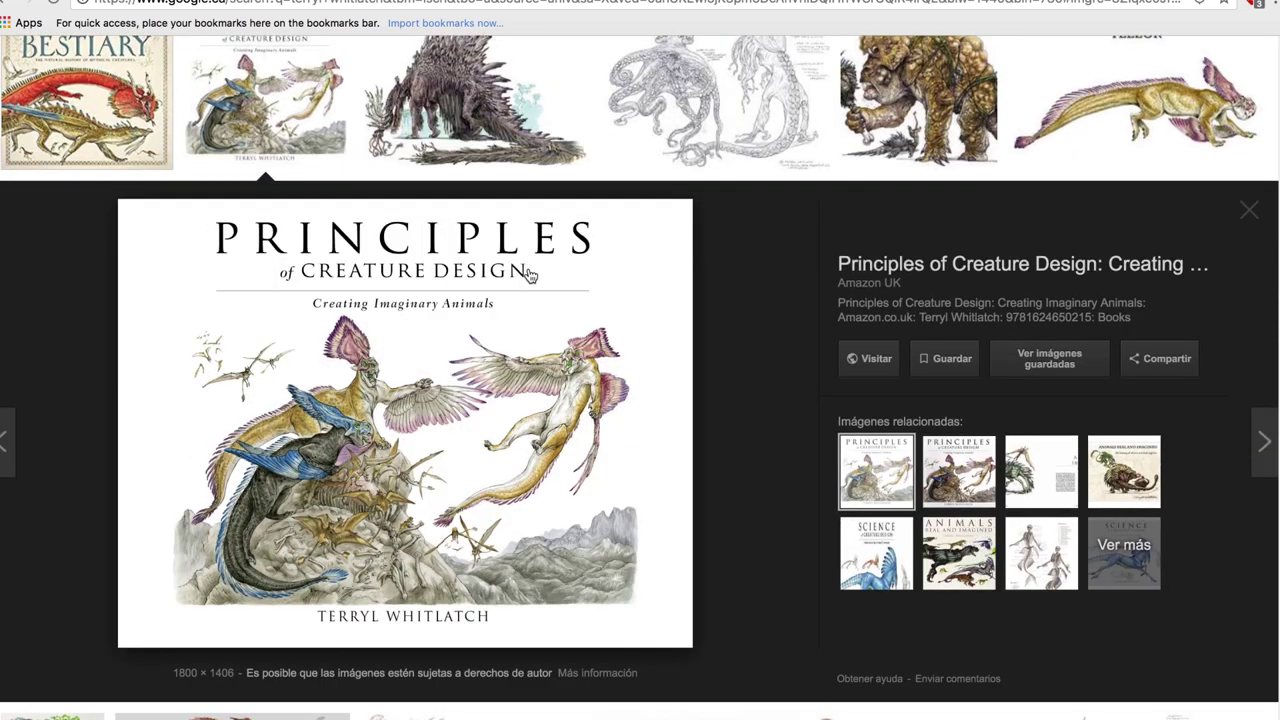
left_click(116, 94)
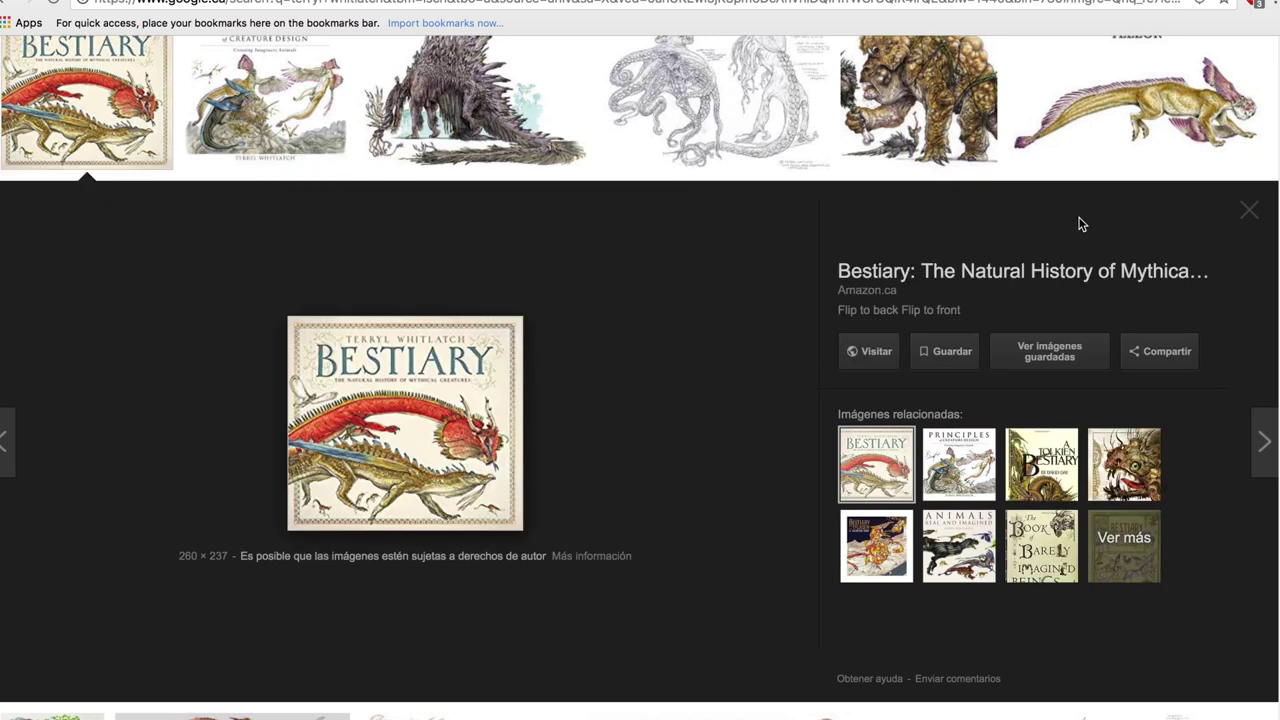
left_click(1227, 117)
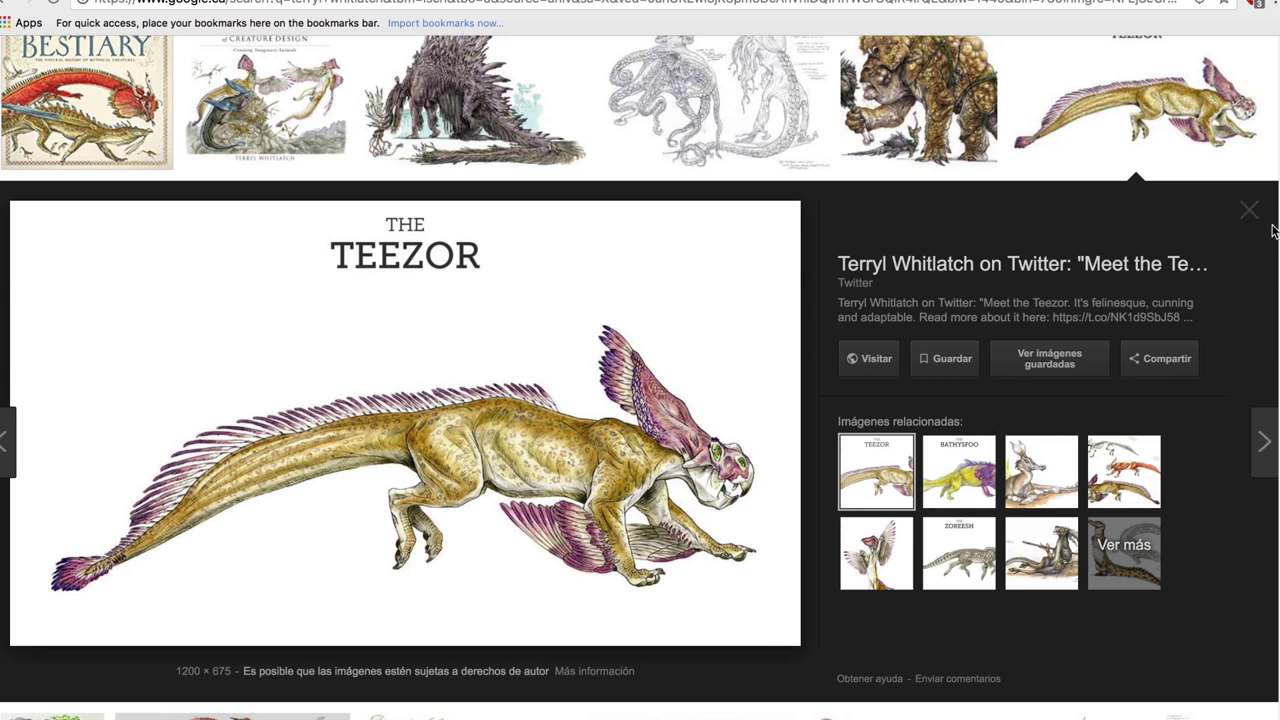
left_click(1127, 480)
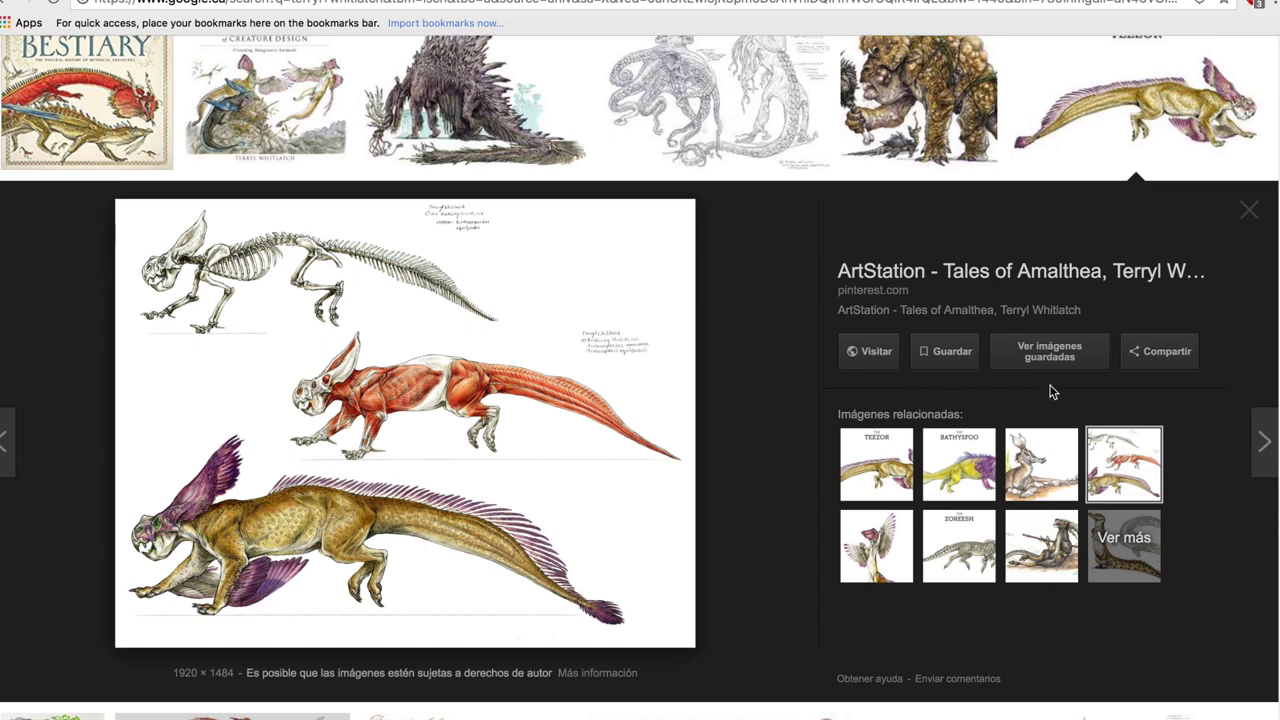
Enlarge the Animals Real and Imagined book cover and look through the remaining creature artwork results
scroll(1277, 373, "down", 4)
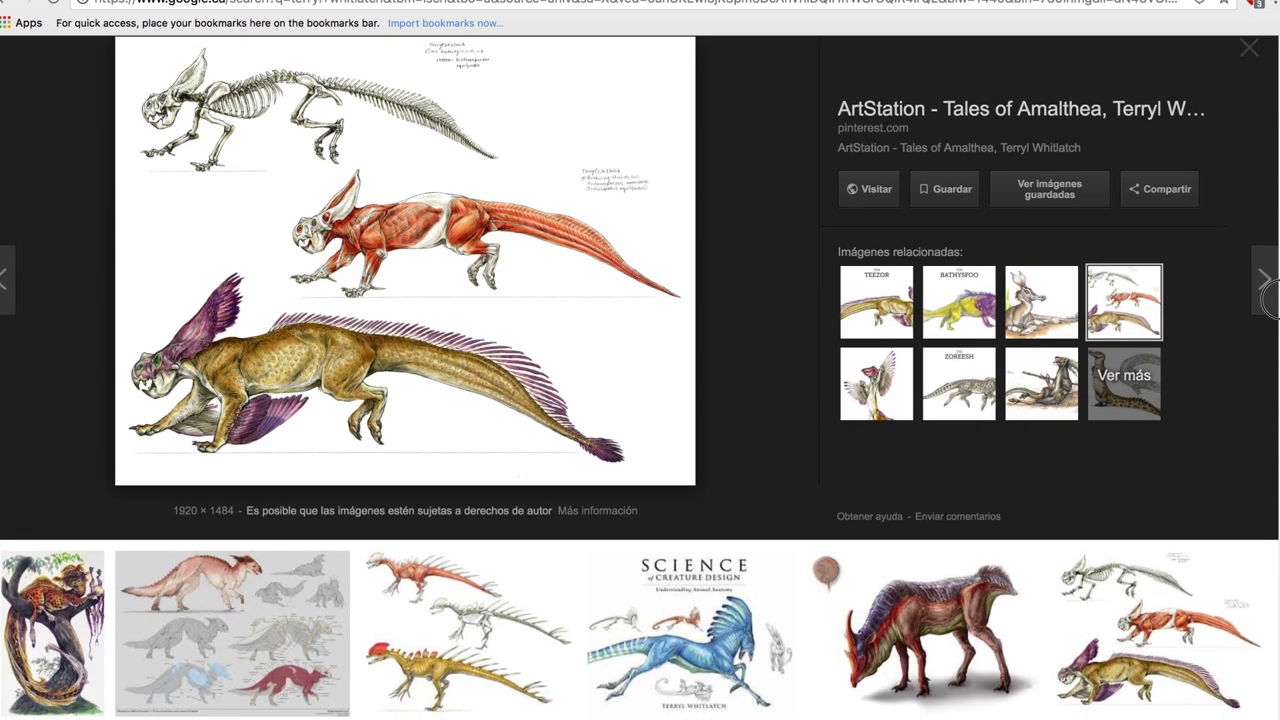
scroll(1270, 333, "down", 1)
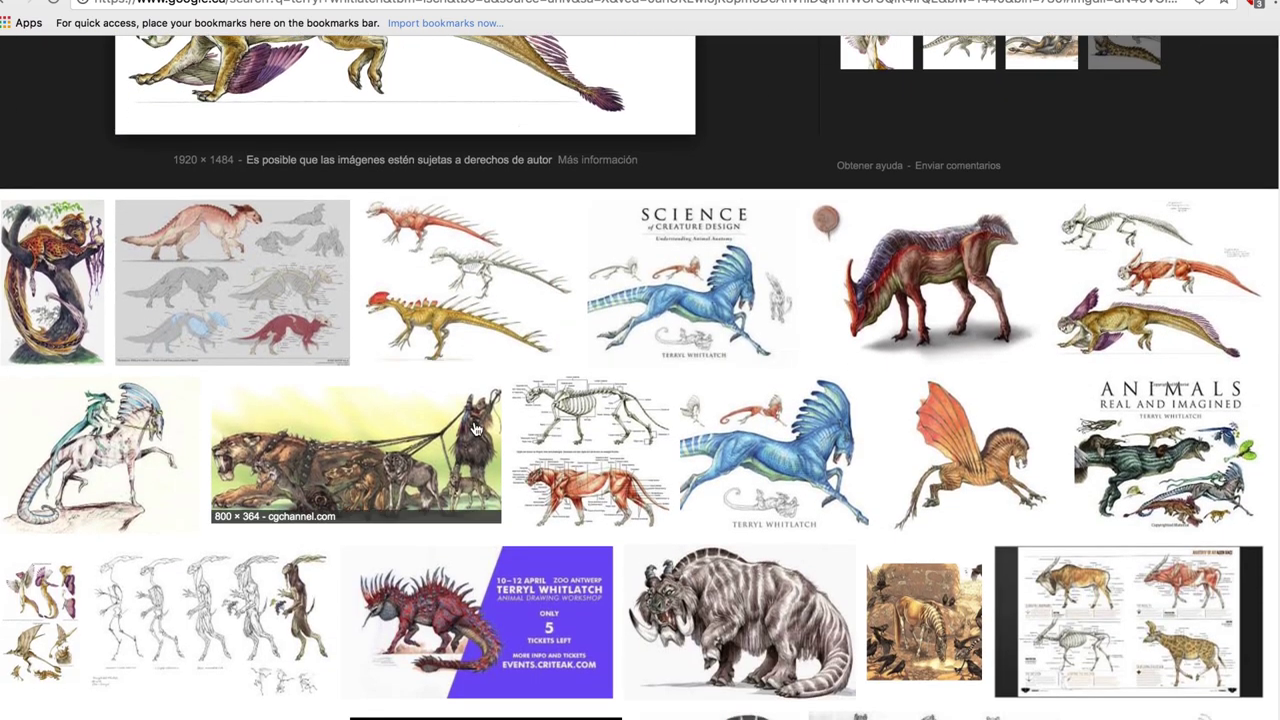
left_click(1152, 440)
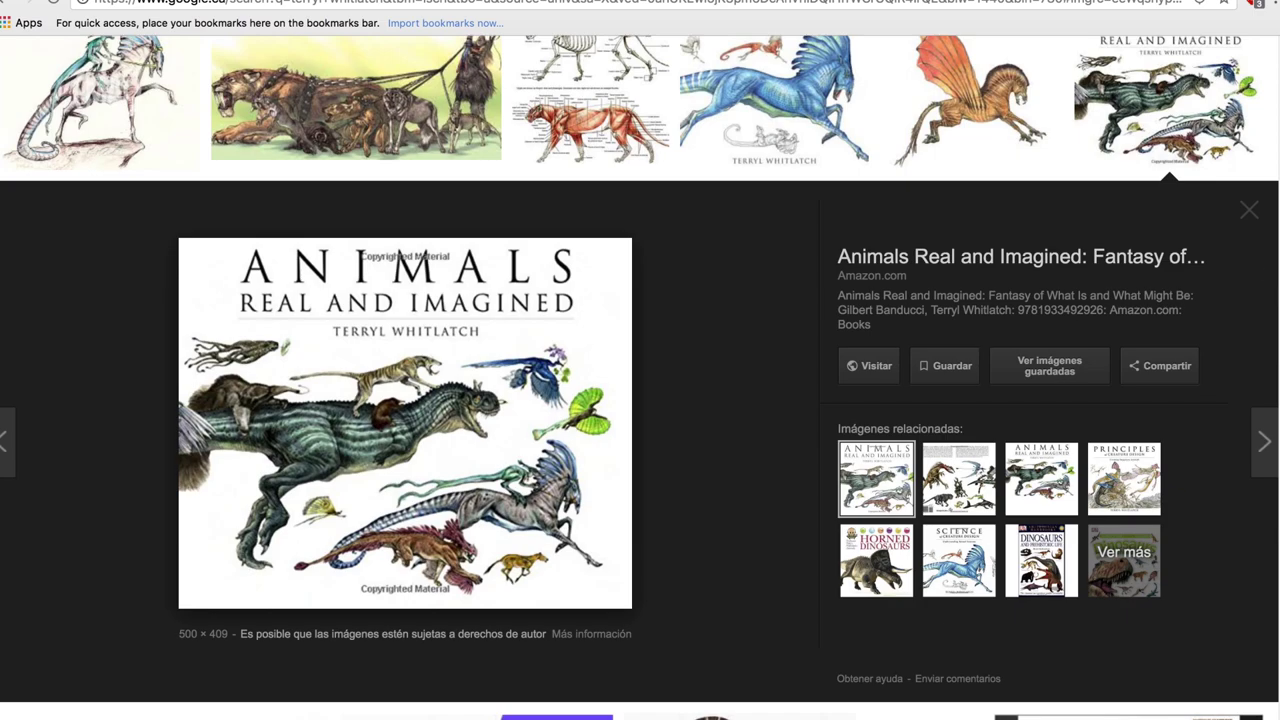
scroll(1271, 486, "down", 15)
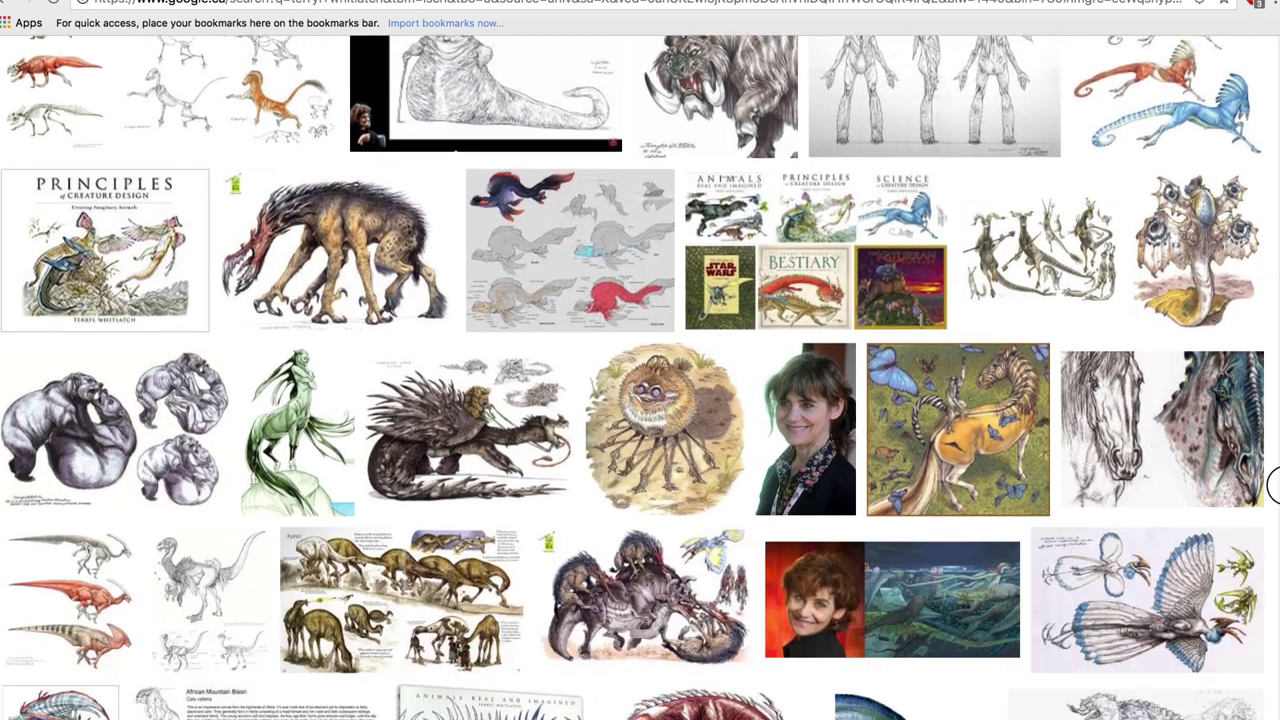
scroll(1272, 486, "down", 15)
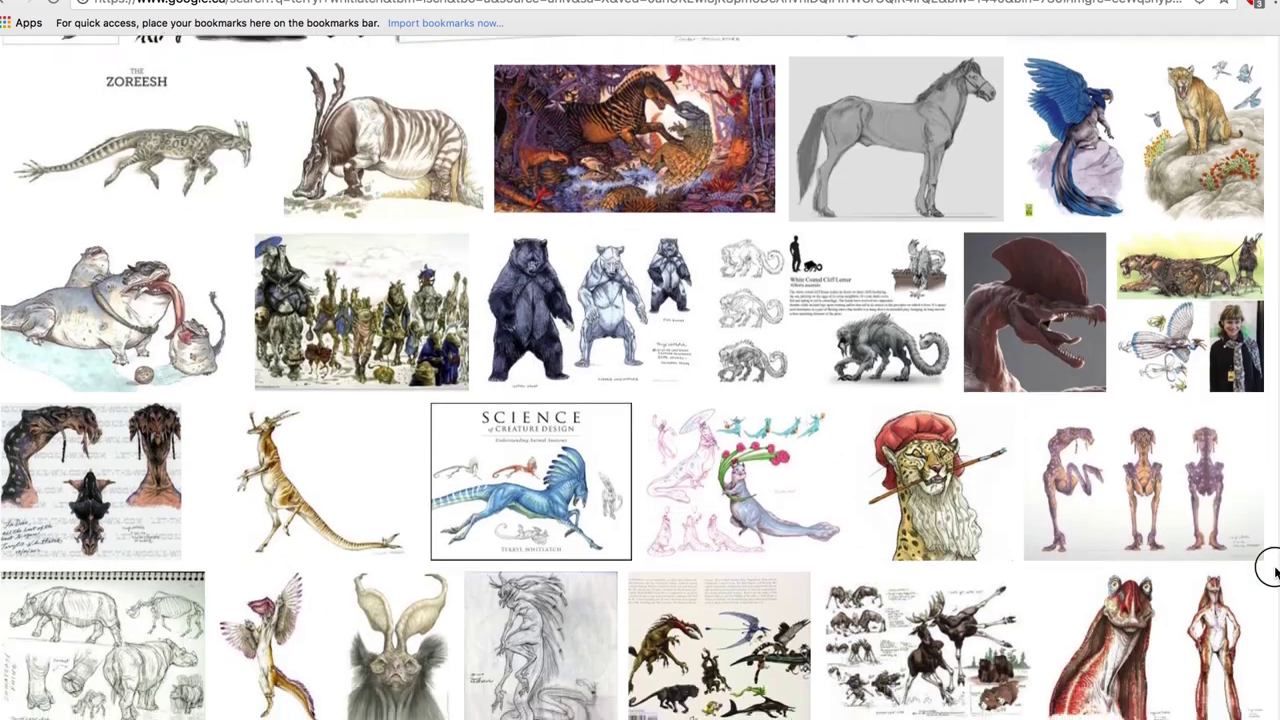
scroll(1272, 570, "down", 2)
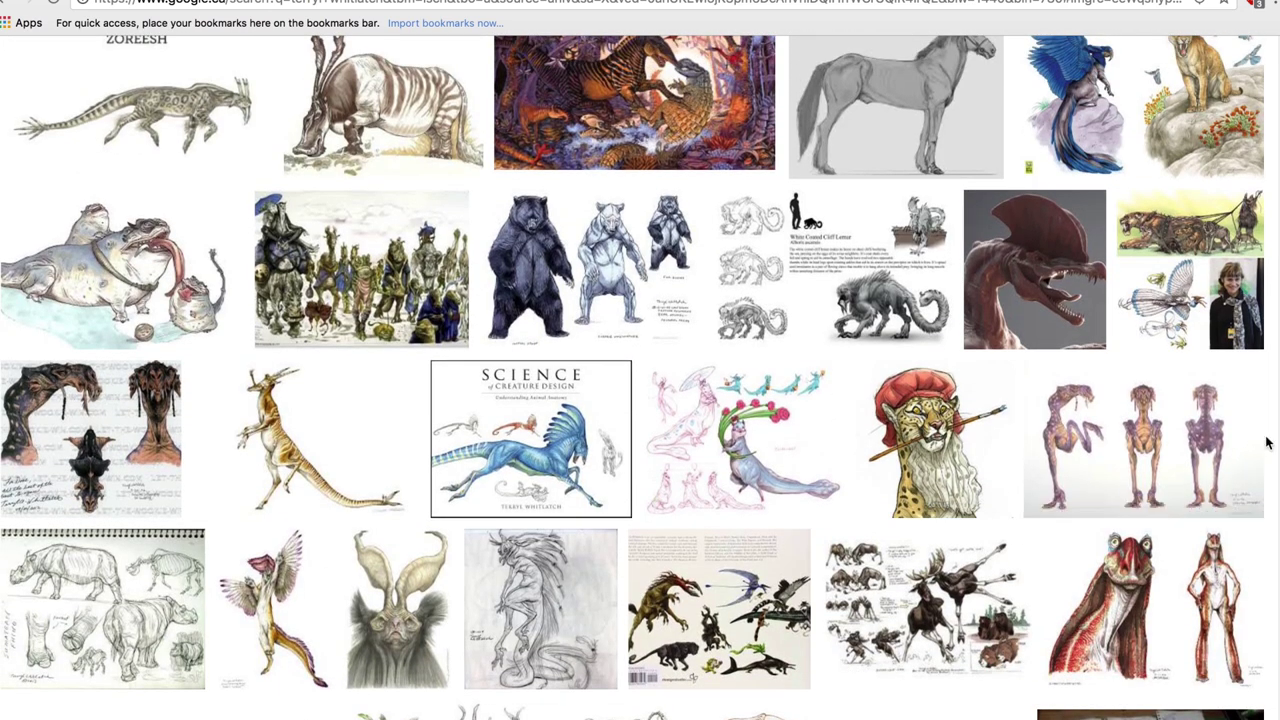
Return to the camel muscle anatomy image and preview the related moose, bear and horse muscle illustrations
left_click(1075, 135)
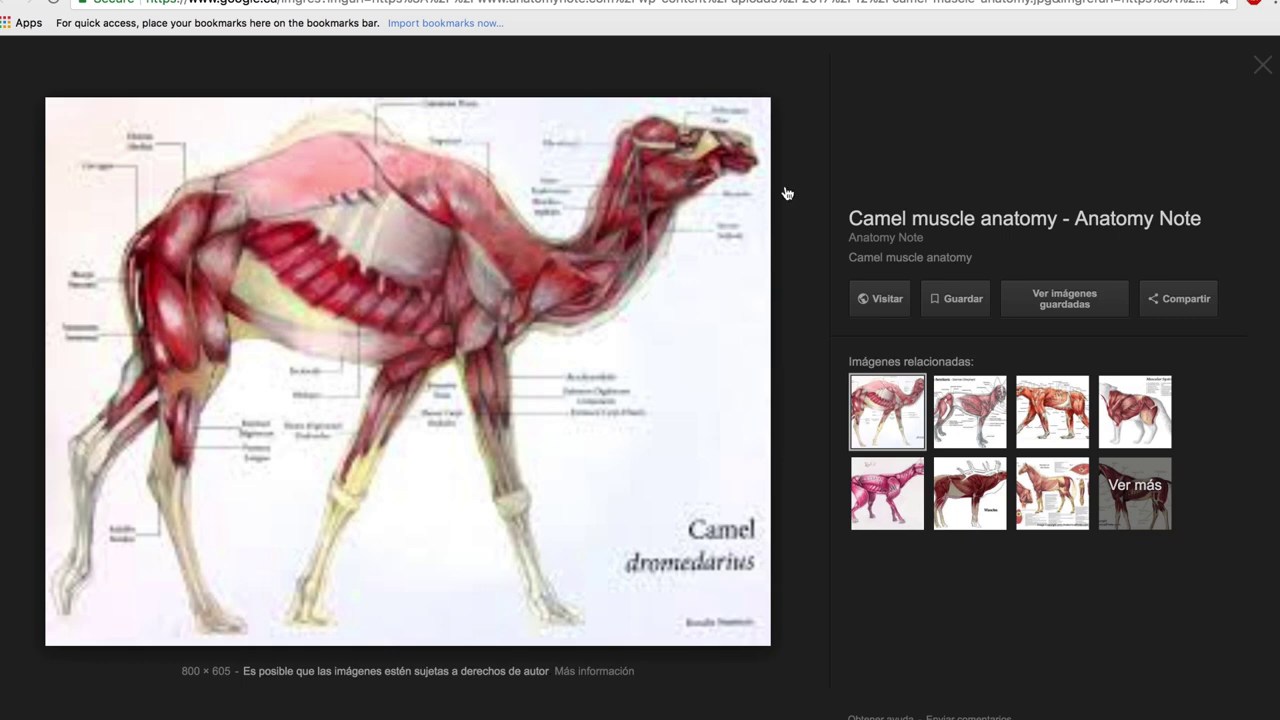
left_click(970, 490)
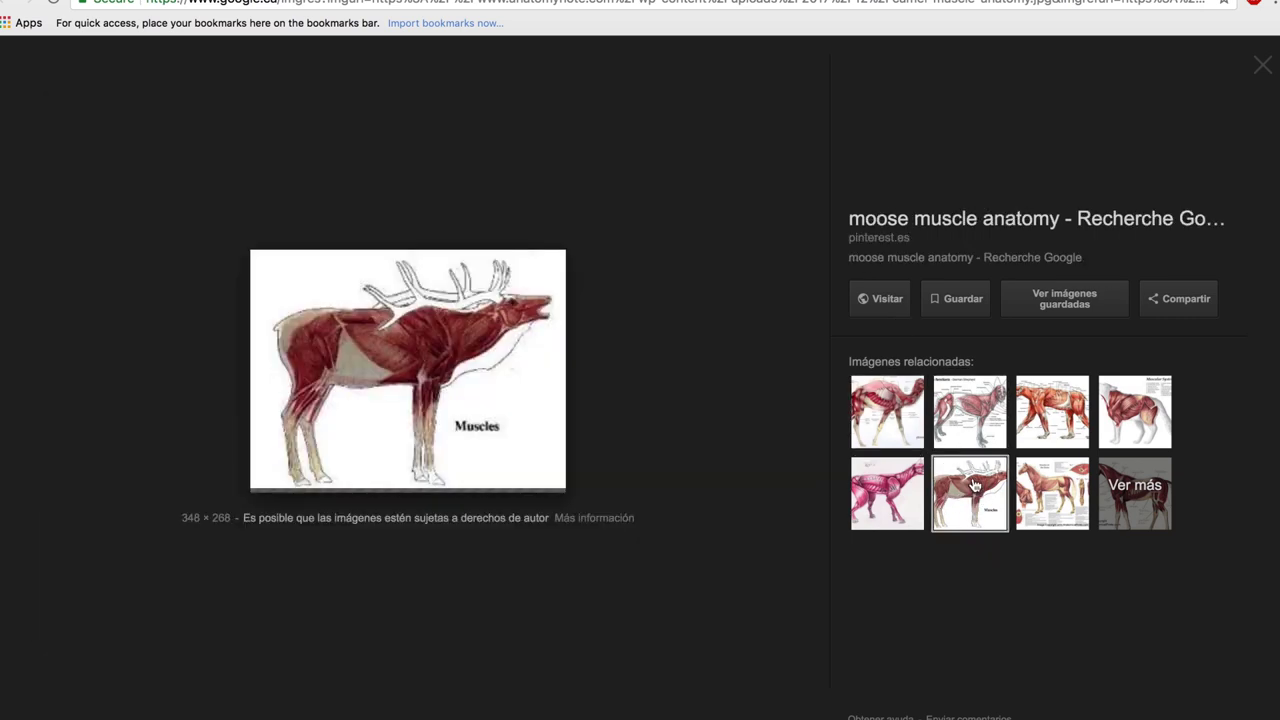
left_click(1148, 420)
left_click(1075, 410)
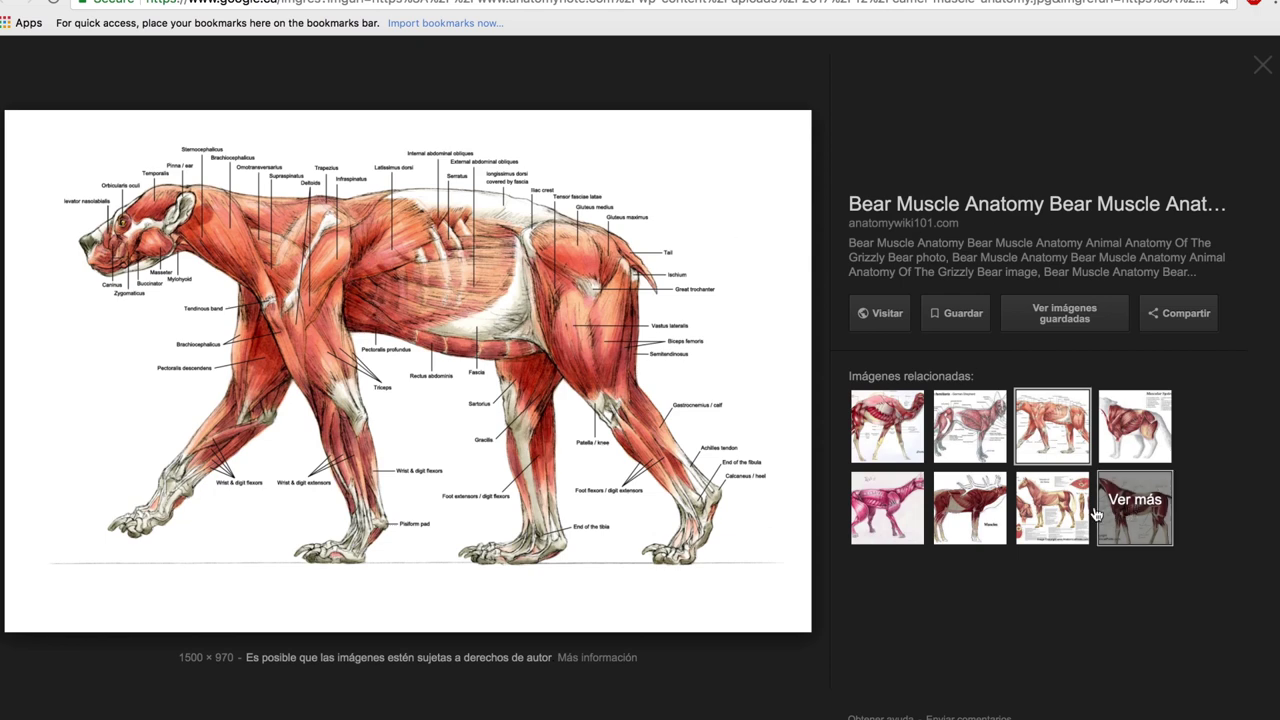
left_click(1055, 507)
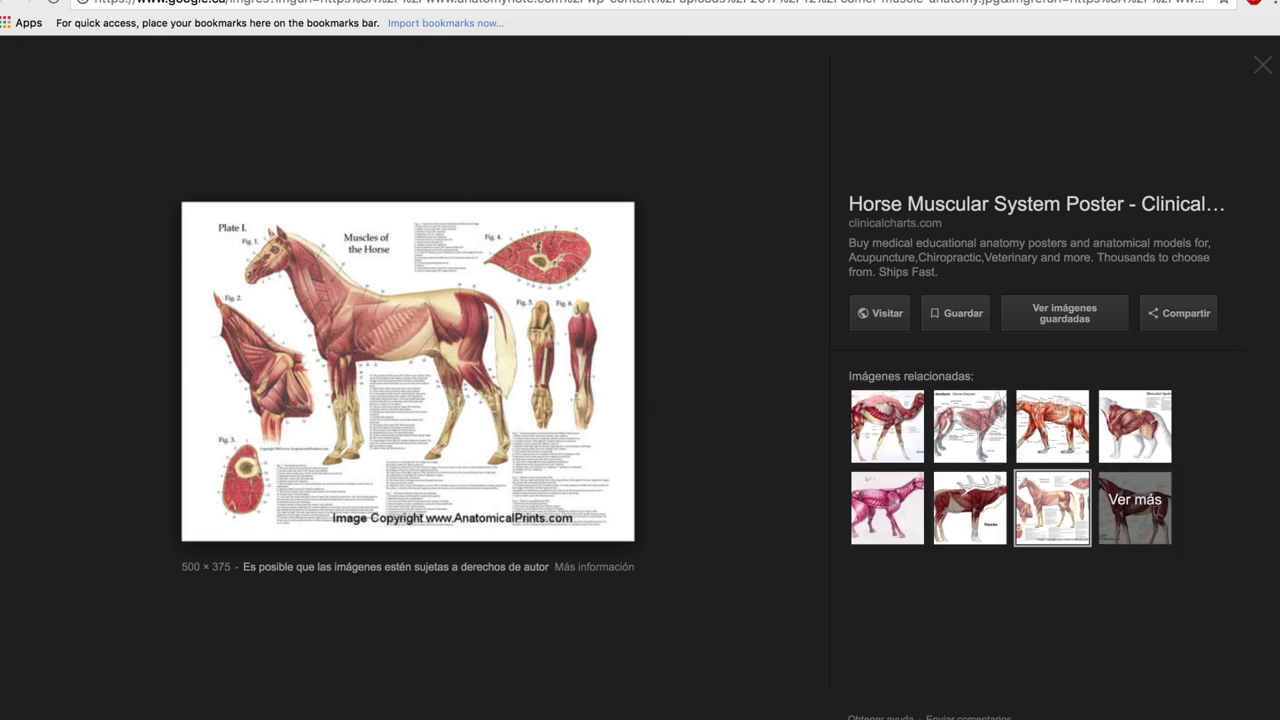
Switch to Photoshop, paste the copied chicken muscle image into Layer 2, and move it to the canvas's left side
left_click(652, 670)
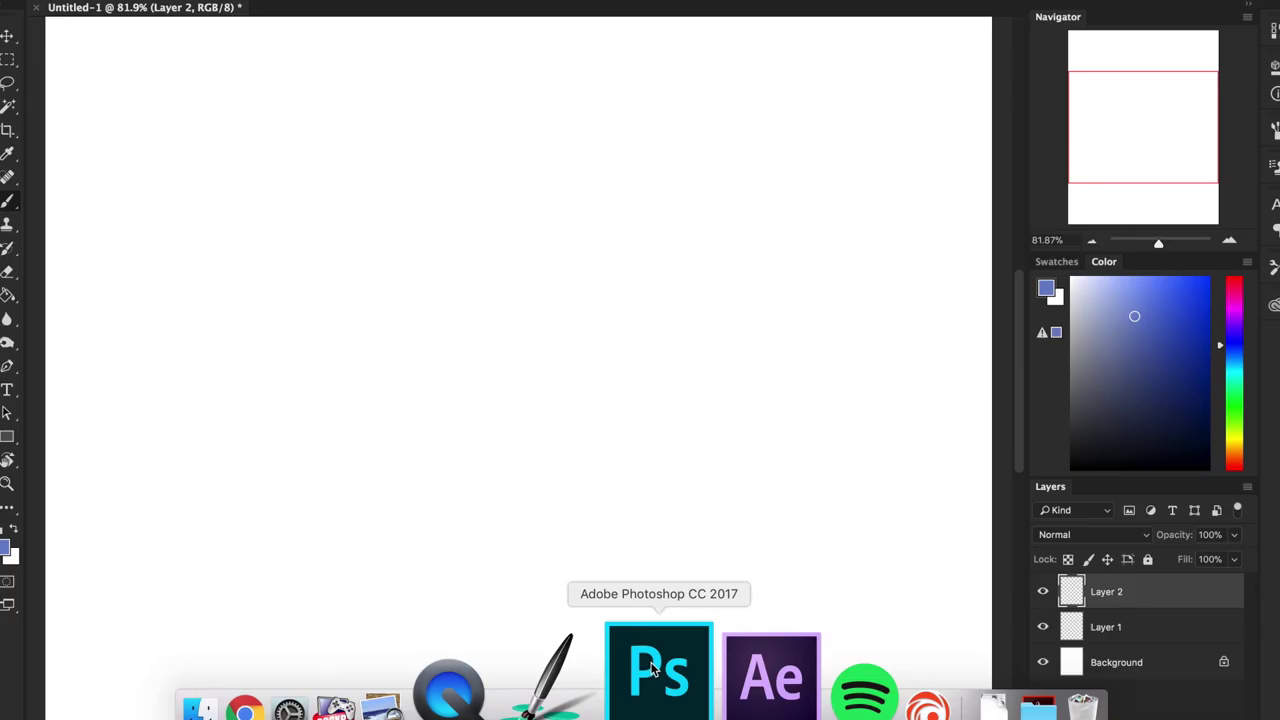
key("super+v")
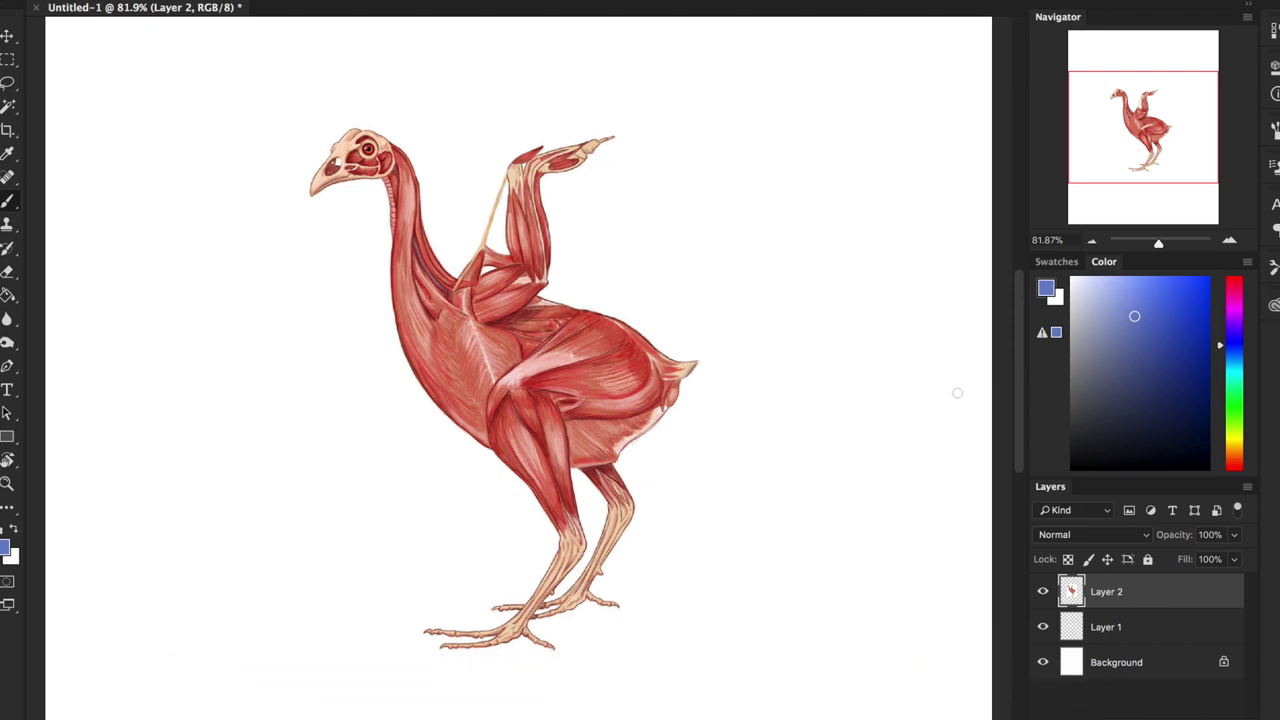
key("v")
left_click_drag(614, 380, 375, 306)
Add a new layer above the chicken reference and reduce the Brush tool's size for sketching
left_click(1205, 714)
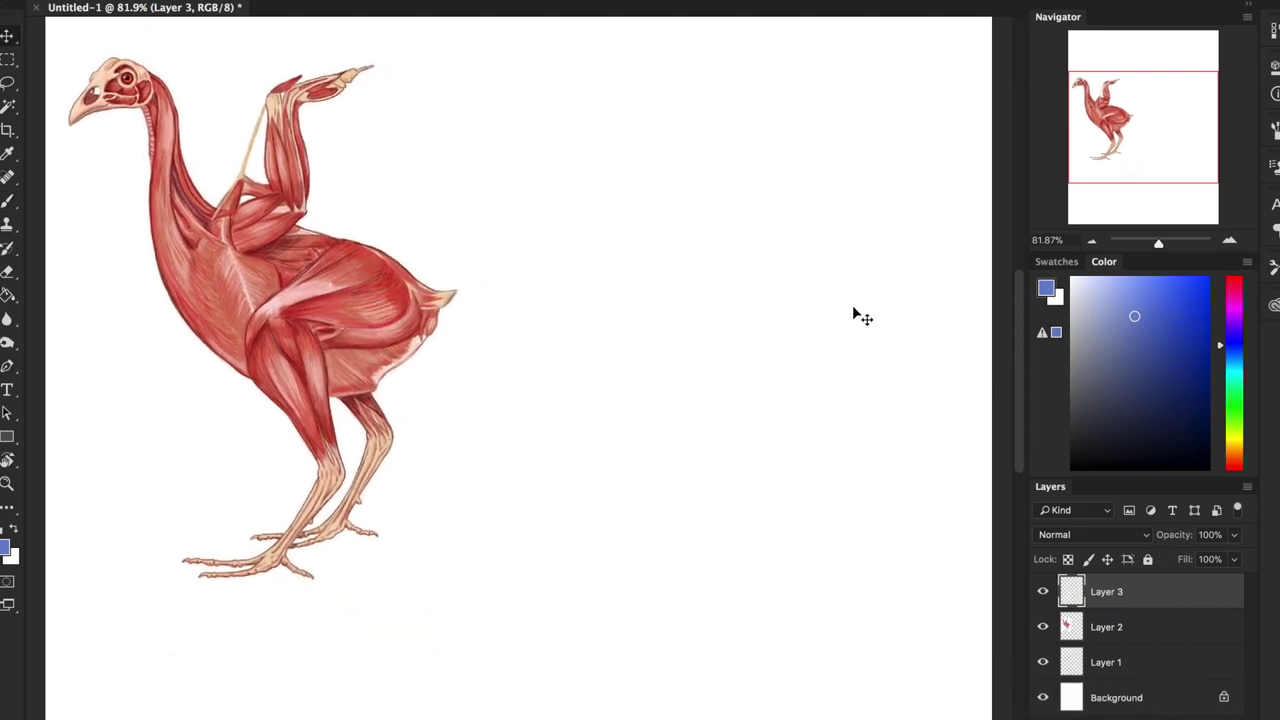
key("b")
right_click(673, 156)
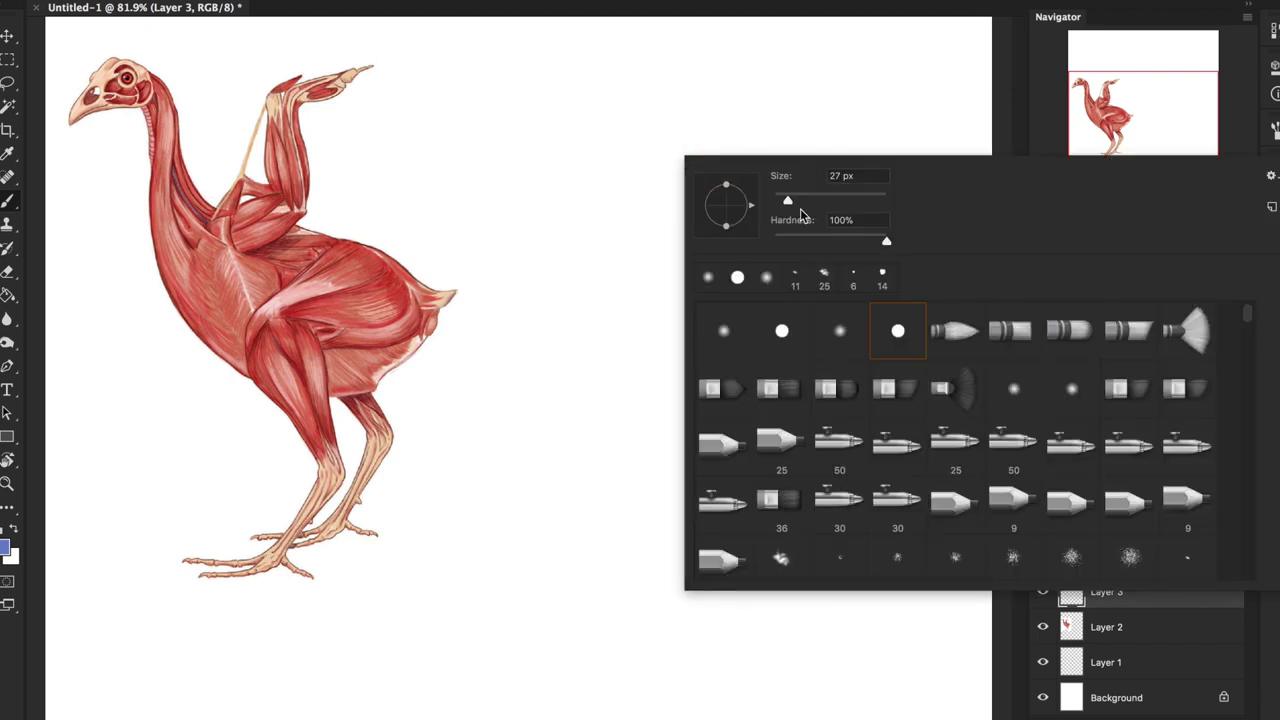
left_click_drag(797, 200, 779, 200)
left_click_drag(1168, 108, 1171, 101)
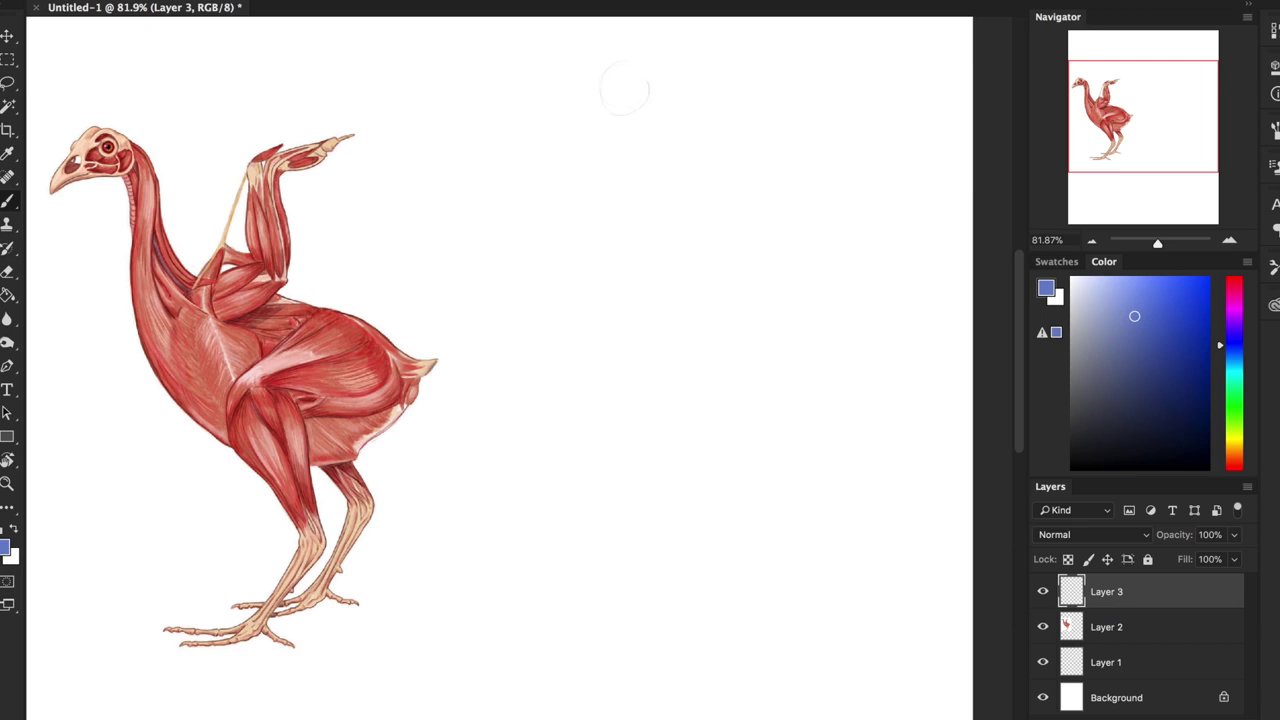
Sketch the bird's head in blue as a small circle with a pointed beak, on the blank area beside the reference
mouse_move(644, 70)
left_mouse_down()
mouse_move(558, 98)
mouse_move(566, 106)
left_mouse_up()
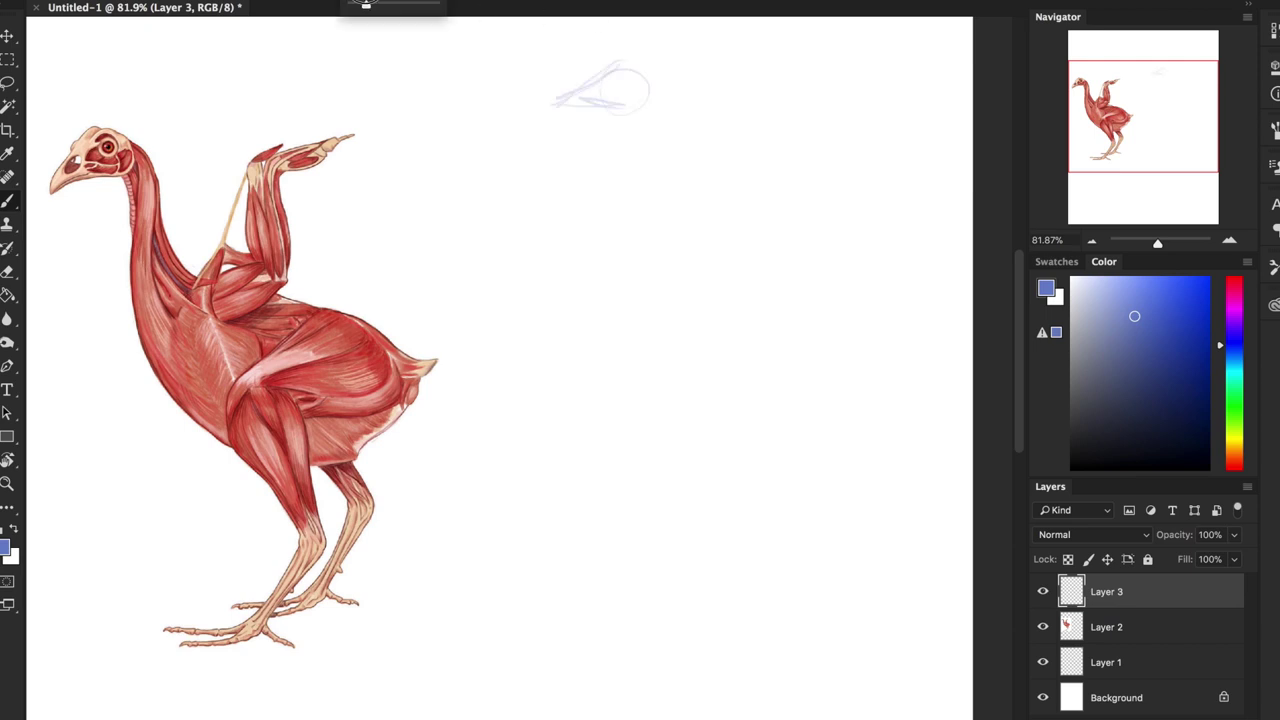
left_click_drag(620, 70, 566, 104)
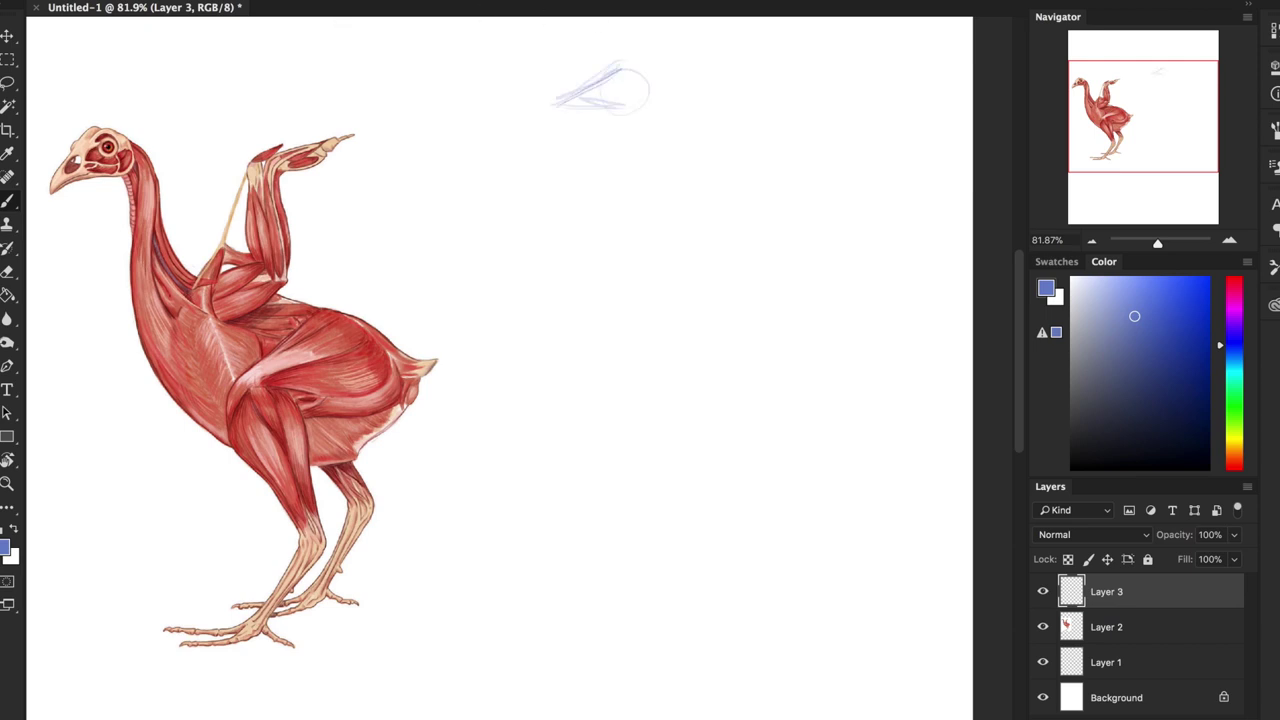
left_click_drag(644, 104, 616, 114)
mouse_move(646, 66)
left_mouse_down()
mouse_move(648, 100)
mouse_move(560, 104)
left_mouse_up()
Outline both sides of the bird's S-shaped neck, and mark the reference's neck base and chest with small arrow strokes
mouse_move(646, 68)
left_mouse_down()
mouse_move(616, 100)
mouse_move(650, 158)
mouse_move(606, 232)
mouse_move(632, 330)
mouse_move(642, 182)
left_mouse_up()
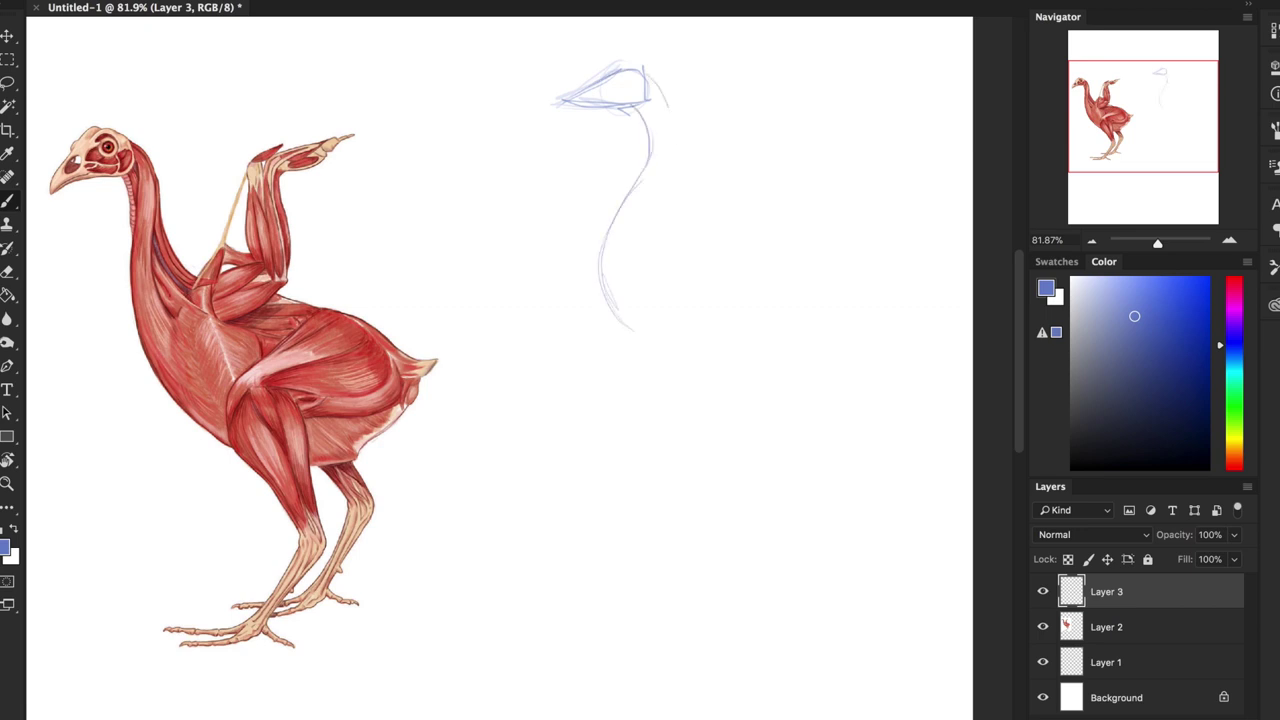
mouse_move(666, 100)
left_mouse_down()
mouse_move(680, 153)
mouse_move(644, 254)
mouse_move(686, 282)
left_mouse_up()
mouse_move(186, 204)
left_mouse_down()
mouse_move(188, 250)
mouse_move(195, 236)
left_mouse_up()
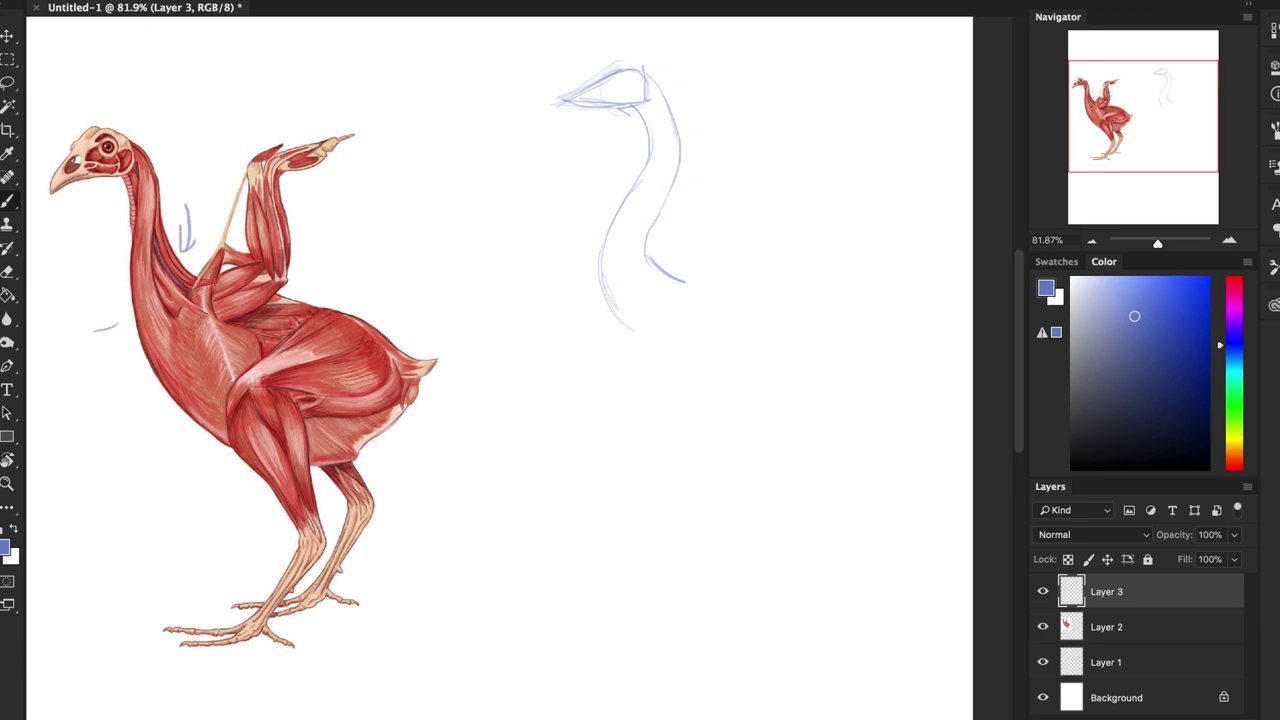
left_click_drag(118, 297, 123, 350)
Sketch the angular shoulder and pointed chest at the base of the neck, and reinforce the back-of-neck line
left_click_drag(652, 256, 707, 280)
left_click_drag(612, 317, 648, 381)
mouse_move(650, 387)
left_mouse_down()
mouse_move(663, 329)
mouse_move(699, 281)
left_mouse_up()
mouse_move(698, 281)
left_mouse_down()
mouse_move(657, 340)
mouse_move(650, 378)
left_mouse_up()
left_click_drag(658, 209, 674, 262)
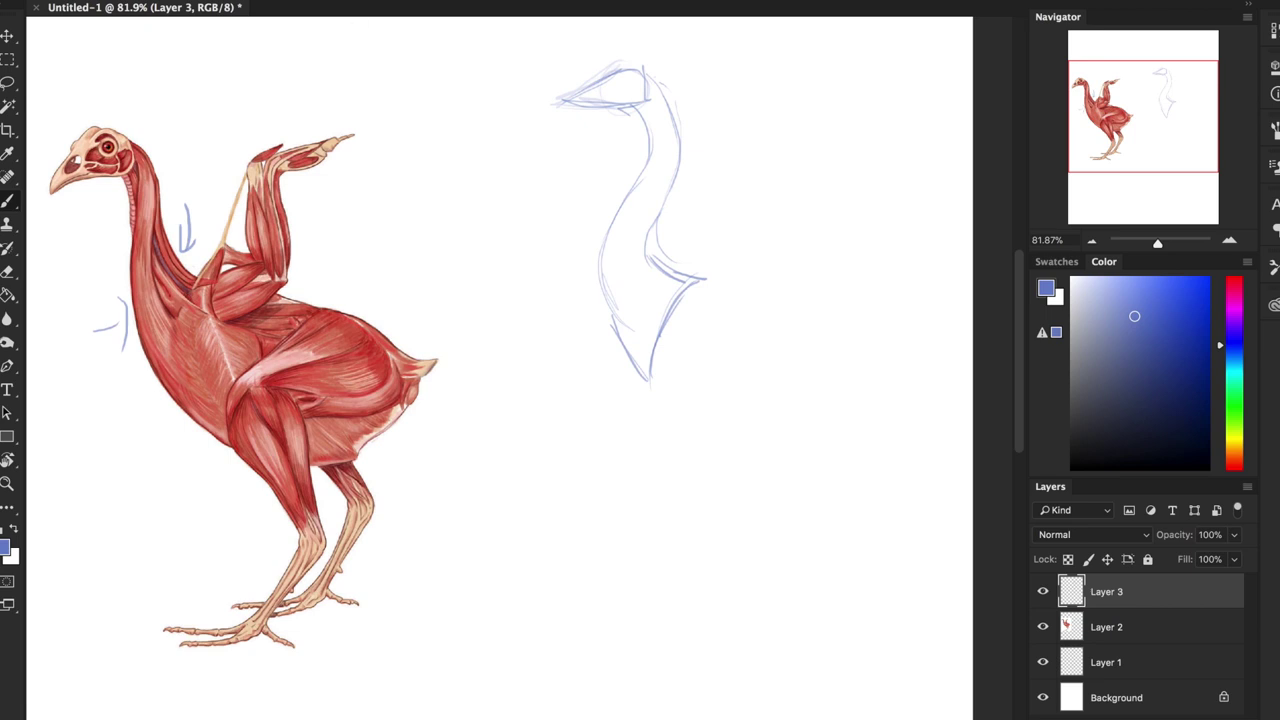
Switch to Chrome, browse the related anatomy images to the dog muscle chart, and copy that image
left_click(409, 671)
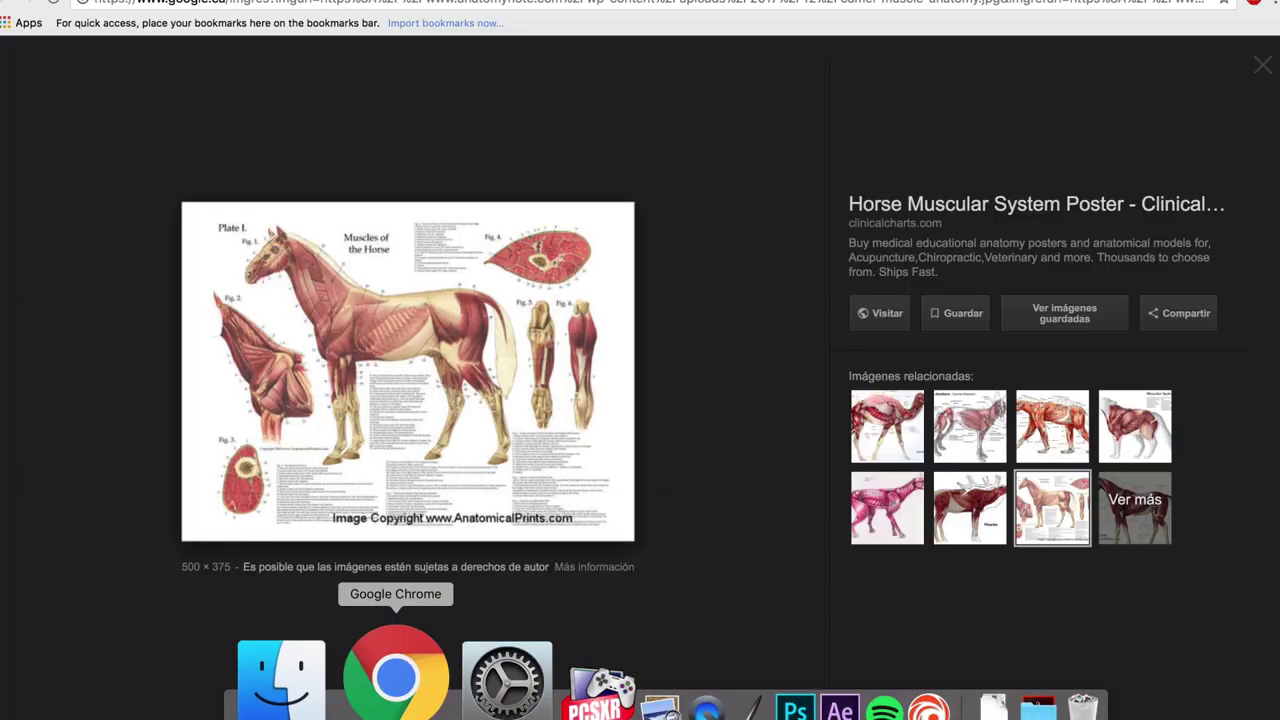
key("Right")
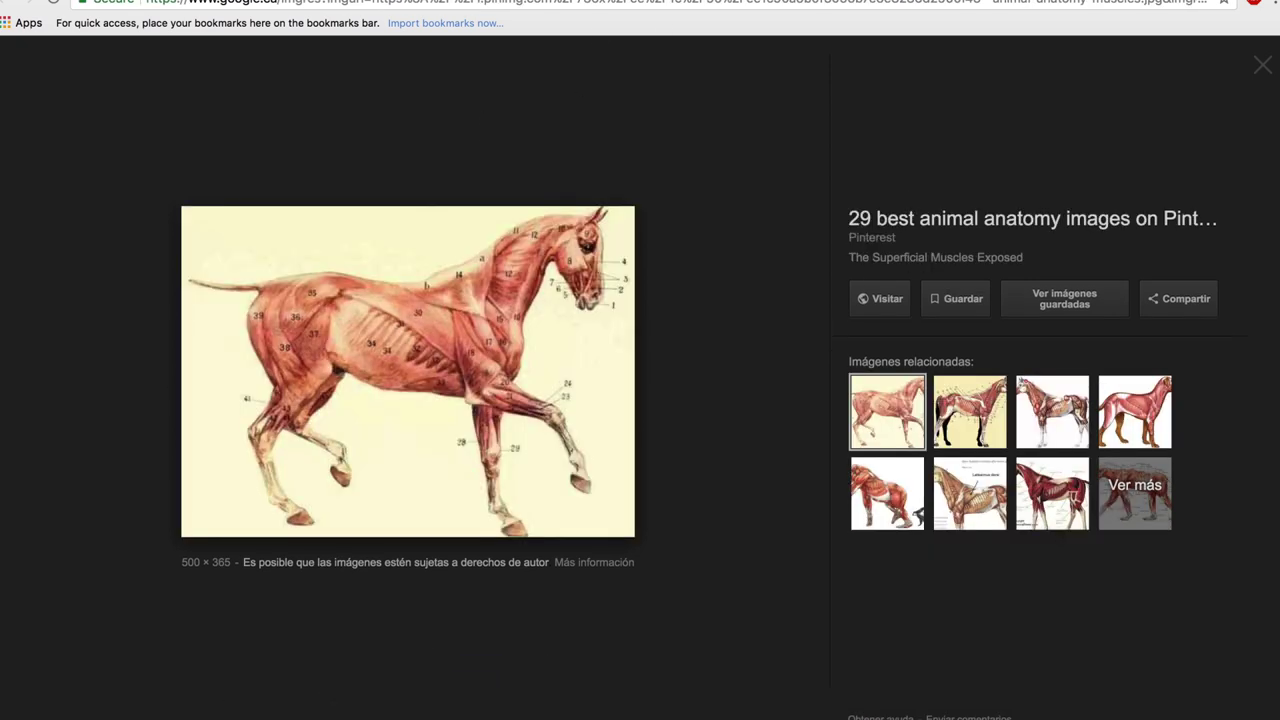
left_click(1059, 422)
left_click(1127, 428)
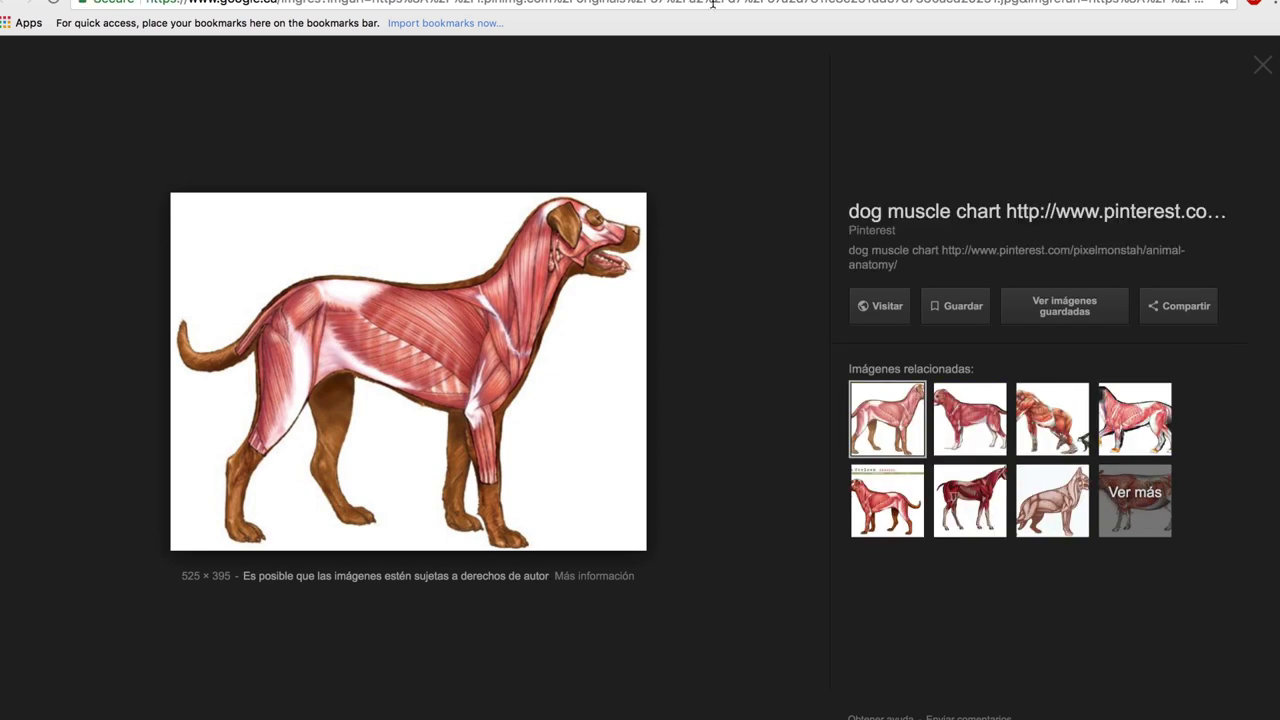
right_click(457, 328)
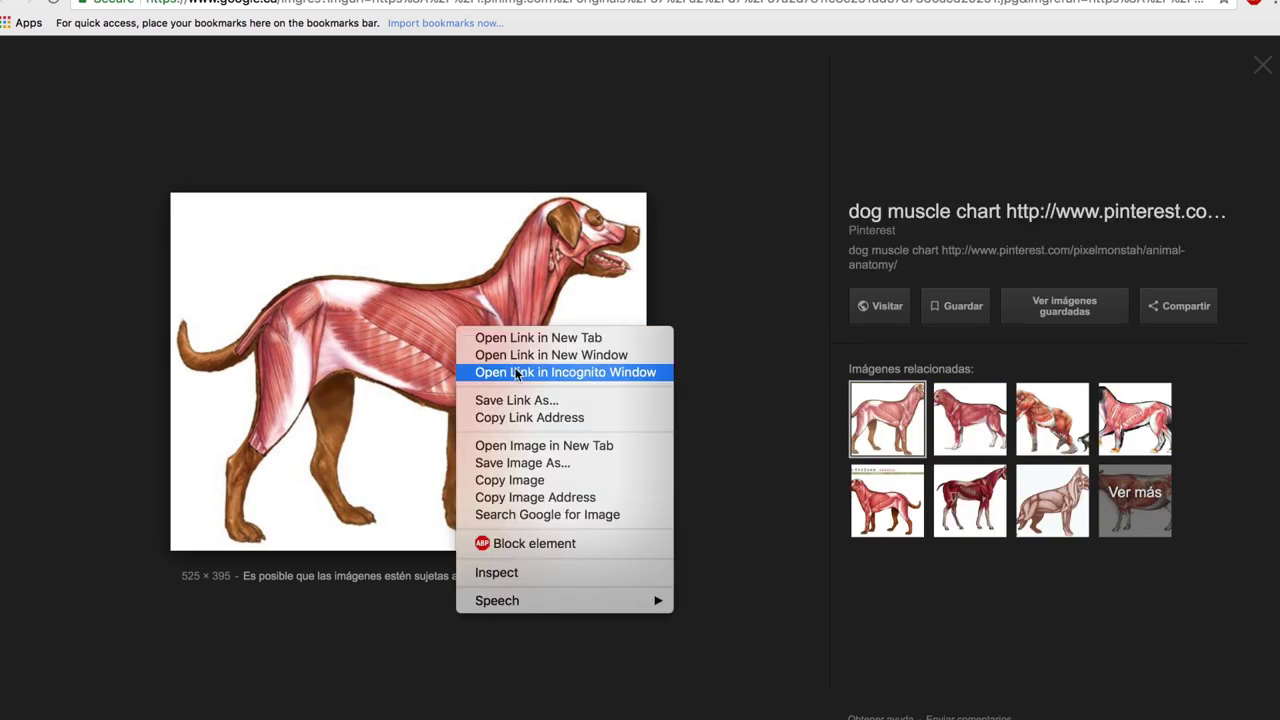
left_click(501, 482)
Switch back to Photoshop and paste the dog muscle chart into the document
key("super+Tab")
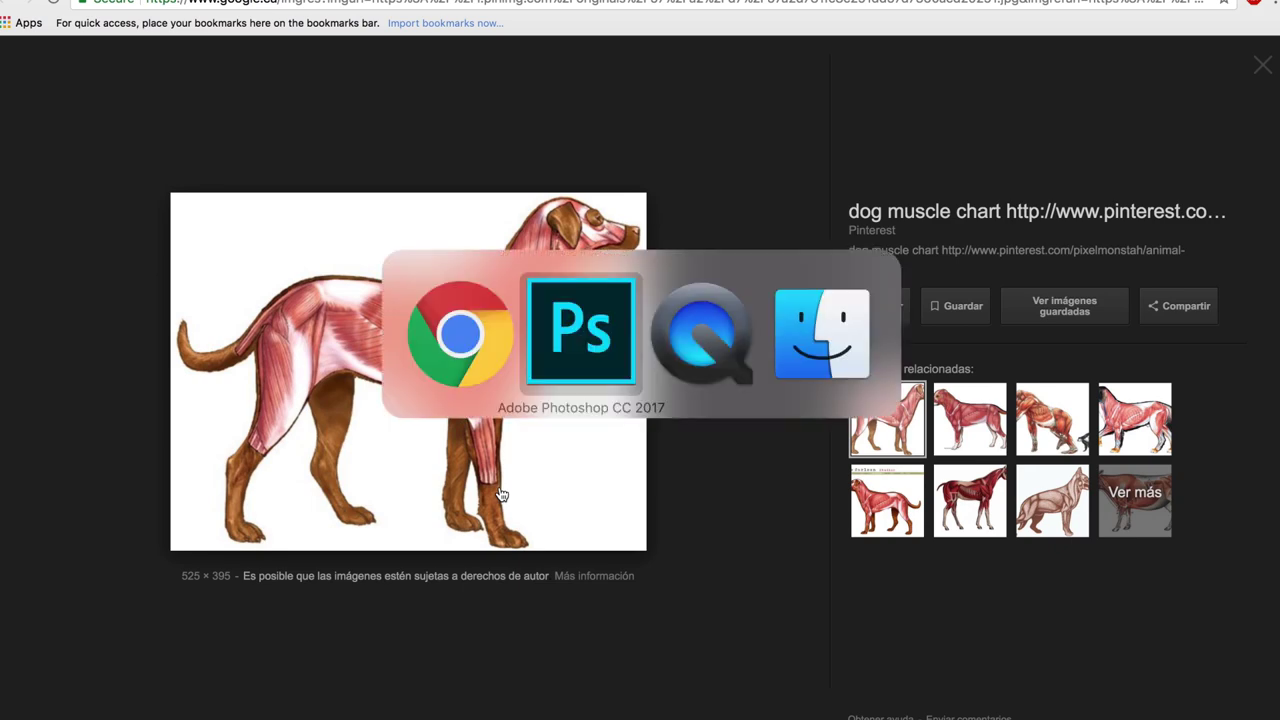
key("super+Tab")
key("super+shift+Tab")
key("super+shift+Tab")
key("super+Tab")
key("super+v")
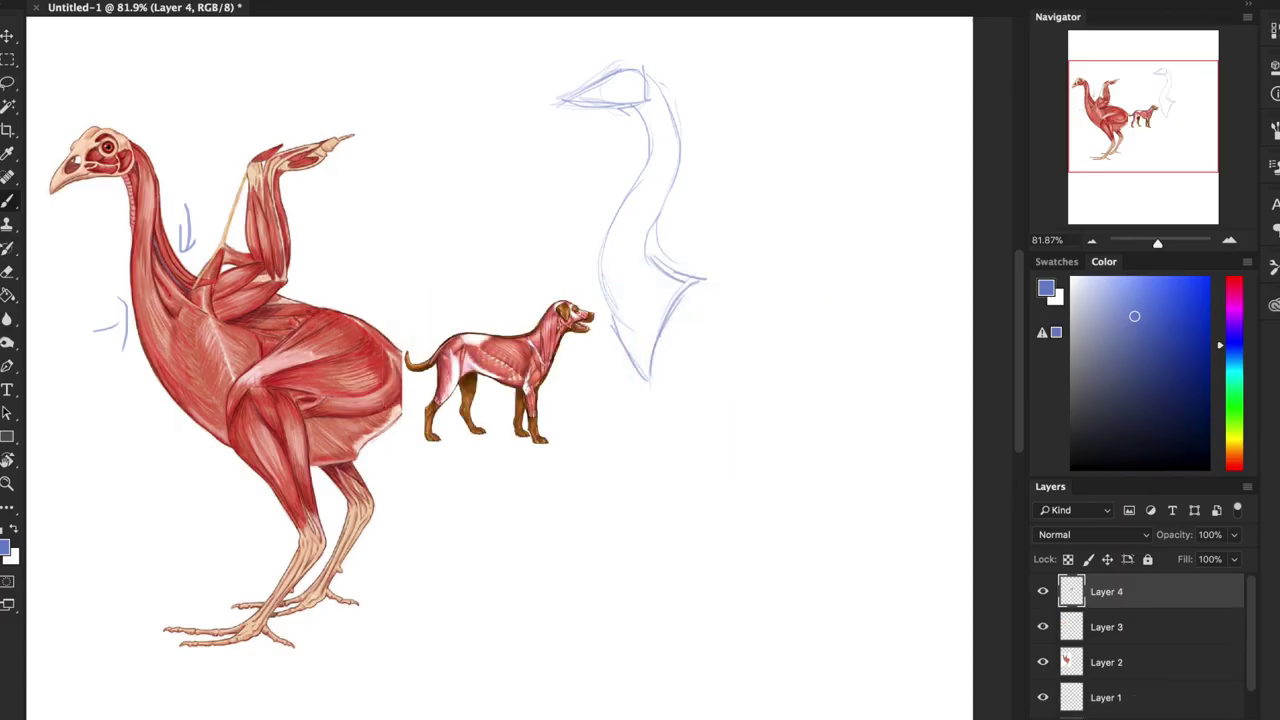
Scale the pasted dog image up to nearly twice its size and move it over the chicken reference, clear of the sketch
key("super+t")
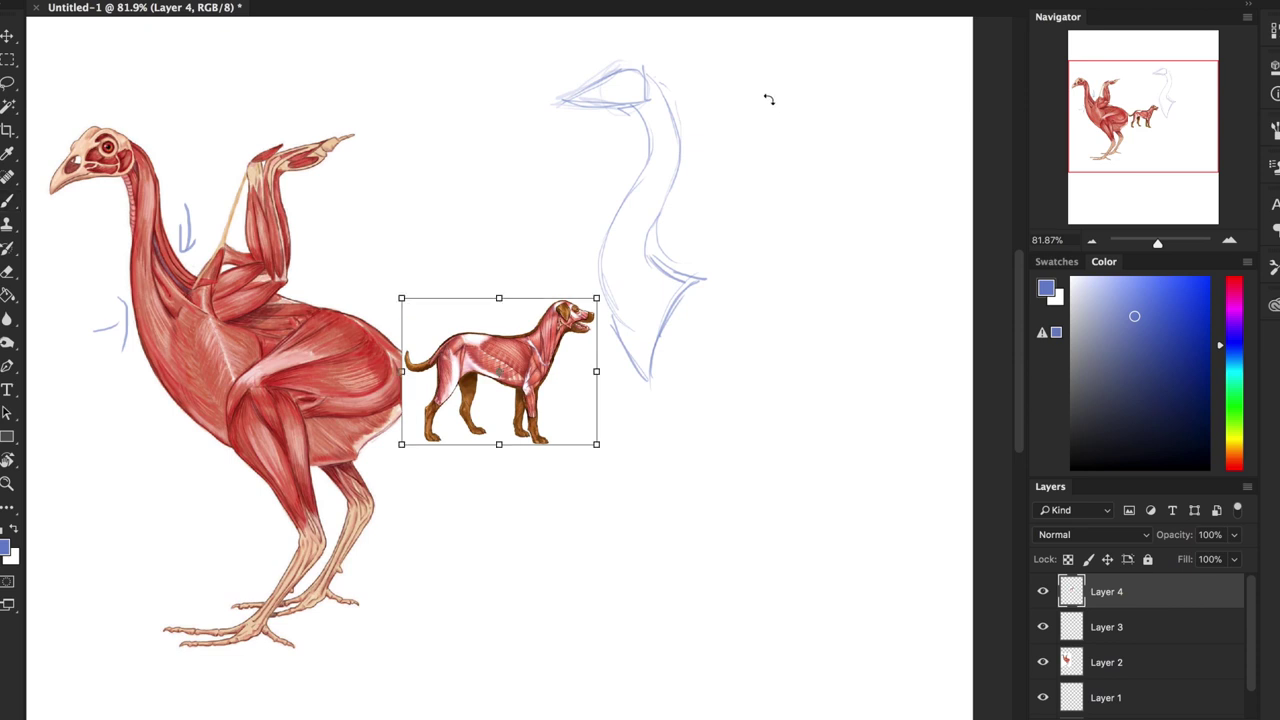
left_click_drag(596, 297, 766, 166)
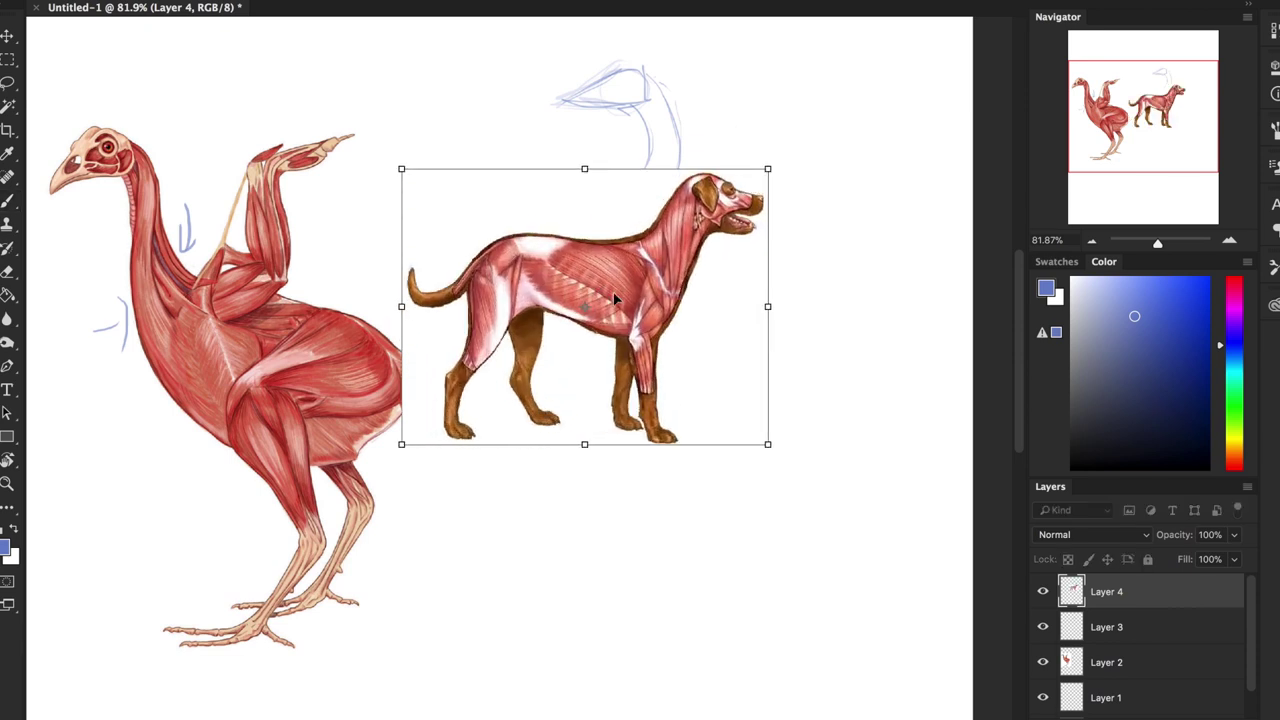
key("Return")
key("v")
left_click_drag(570, 273, 333, 268)
key("b")
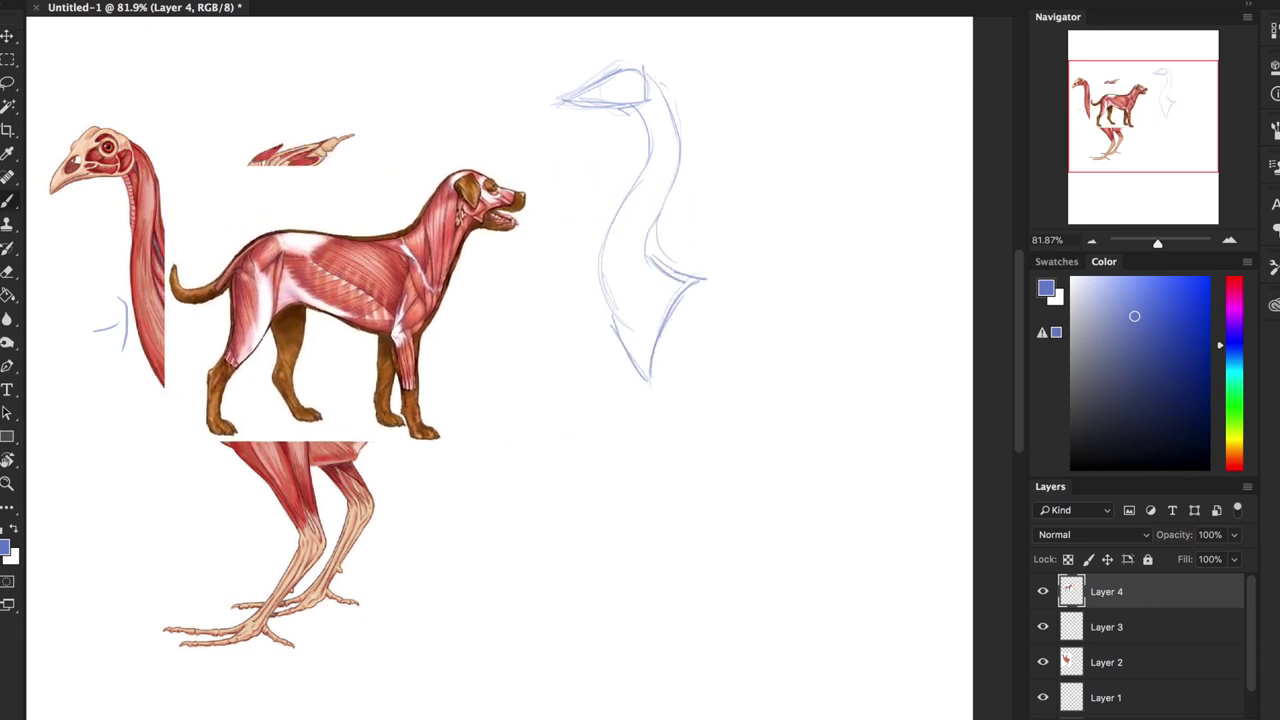
On Layer 3, sketch a large rounded ribcage behind the creature's pointed chest, closing the back, belly and rear curves
left_click(1108, 626)
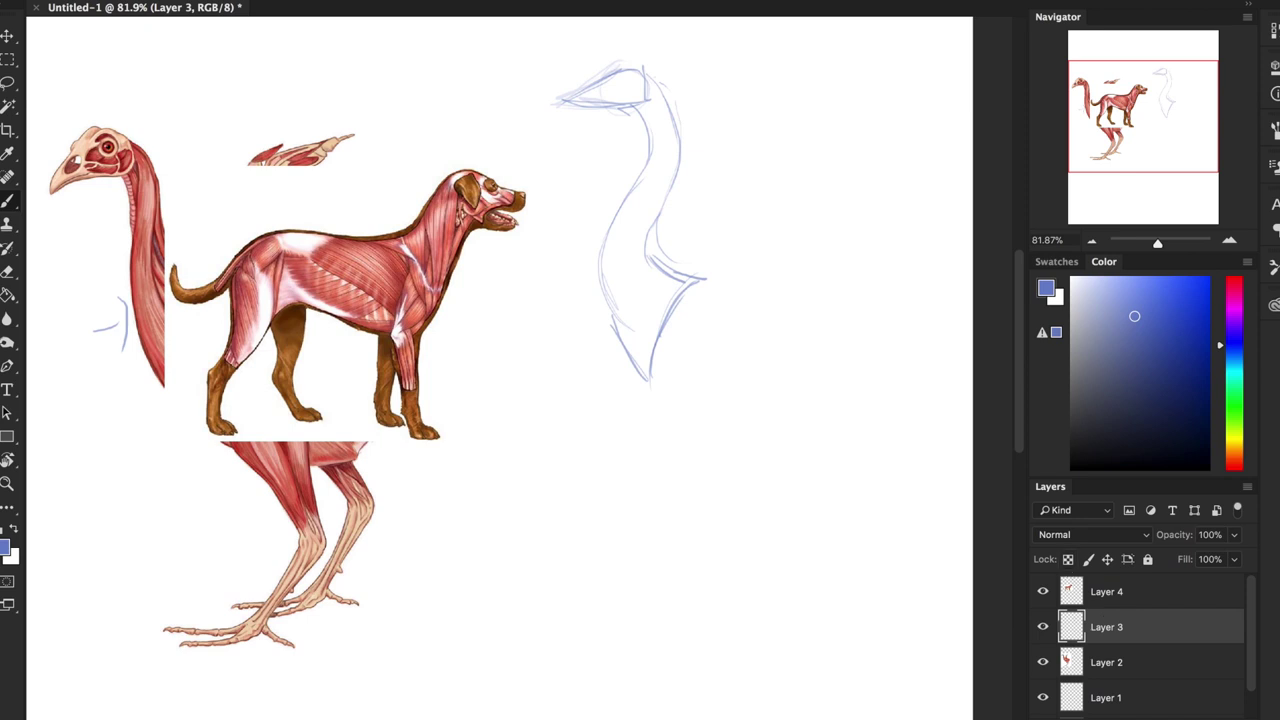
mouse_move(638, 362)
left_mouse_down()
mouse_move(664, 438)
mouse_move(717, 445)
left_mouse_up()
mouse_move(700, 278)
left_mouse_down()
mouse_move(806, 340)
mouse_move(766, 308)
left_mouse_up()
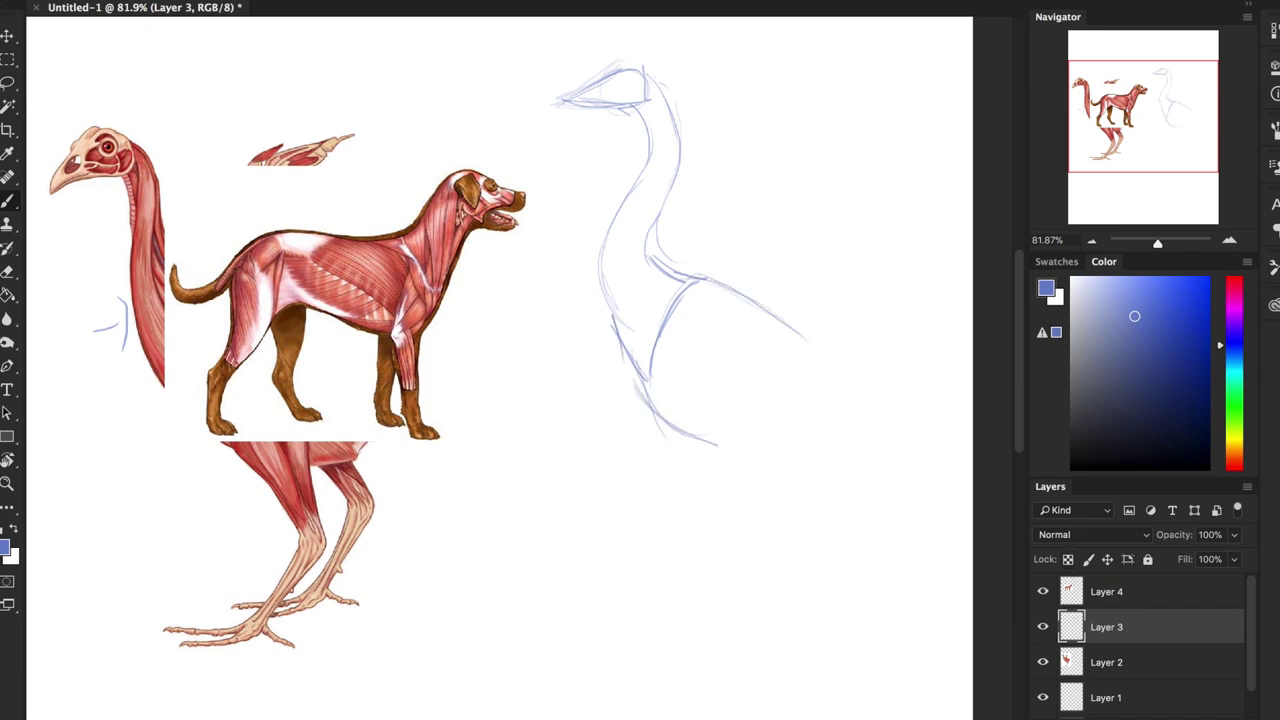
left_click_drag(666, 420, 785, 447)
left_click_drag(812, 346, 768, 444)
left_click_drag(718, 294, 770, 442)
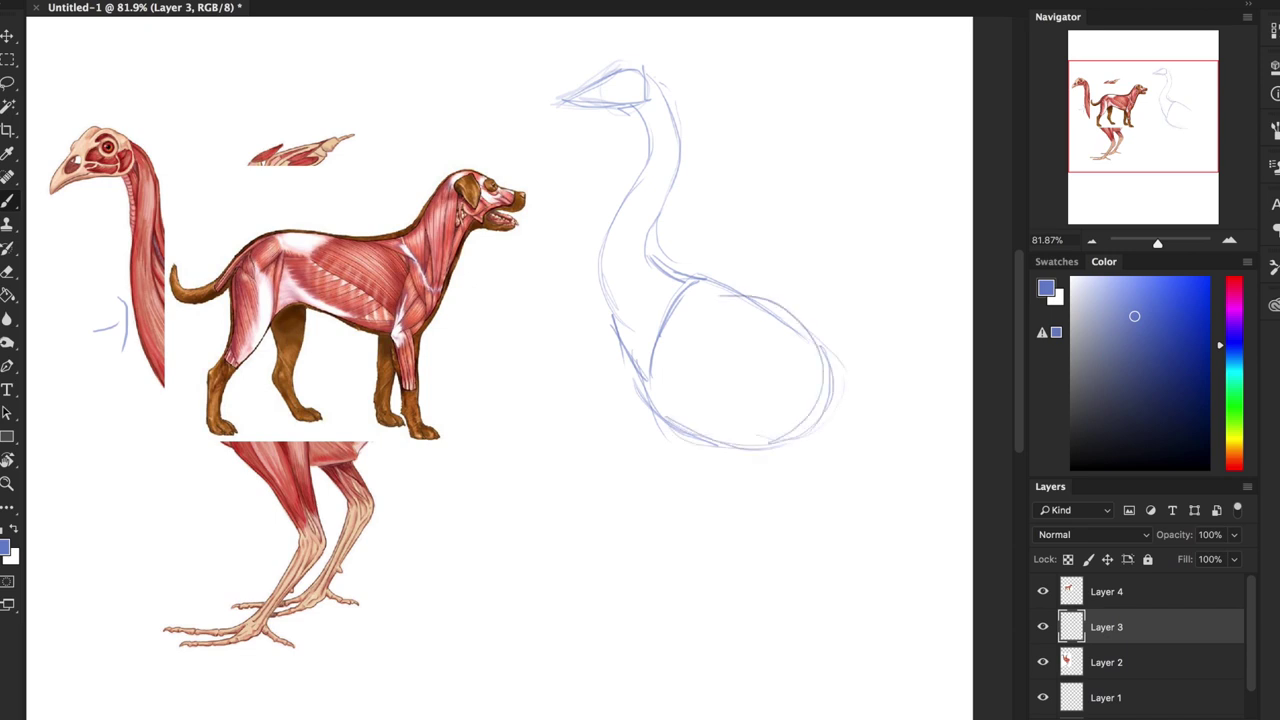
Extend the back and belly lines behind the ribcage toward the hips, and move Layer 3 above the dog reference layer
left_click_drag(818, 348, 900, 426)
left_click_drag(858, 376, 910, 442)
mouse_move(758, 448)
left_mouse_down()
mouse_move(804, 456)
mouse_move(840, 505)
left_mouse_up()
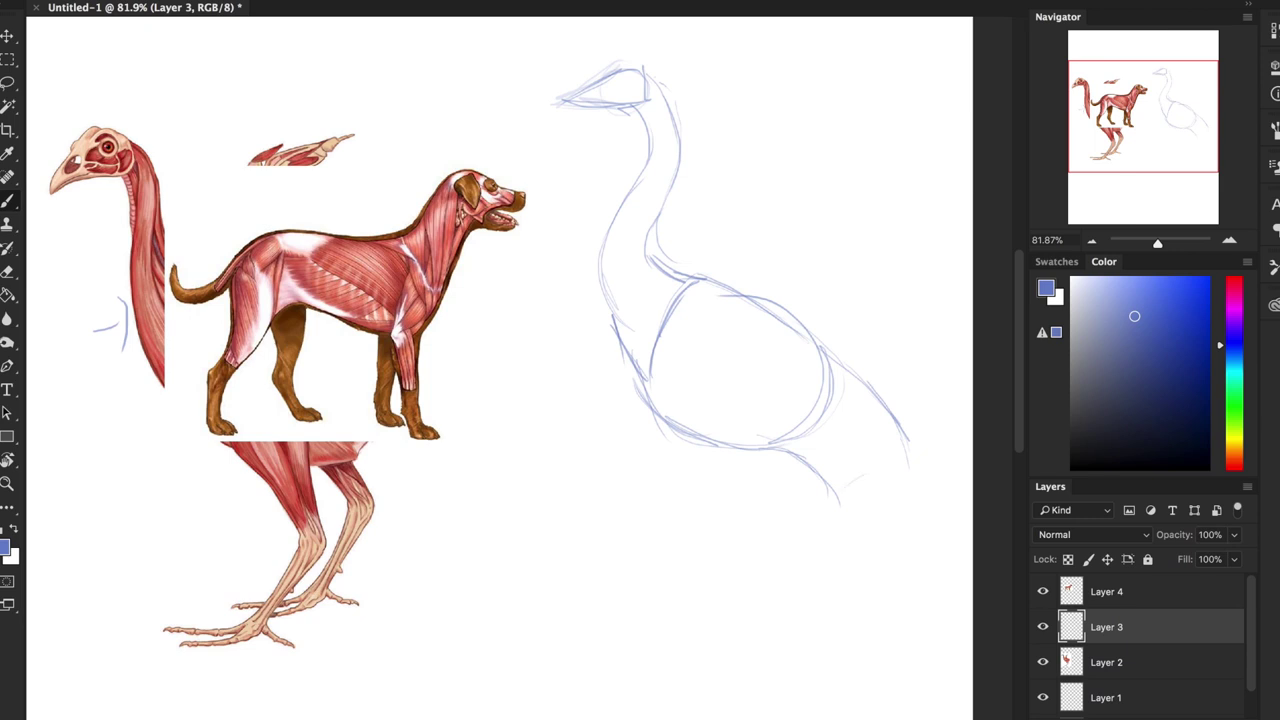
left_click_drag(1160, 628, 1160, 585)
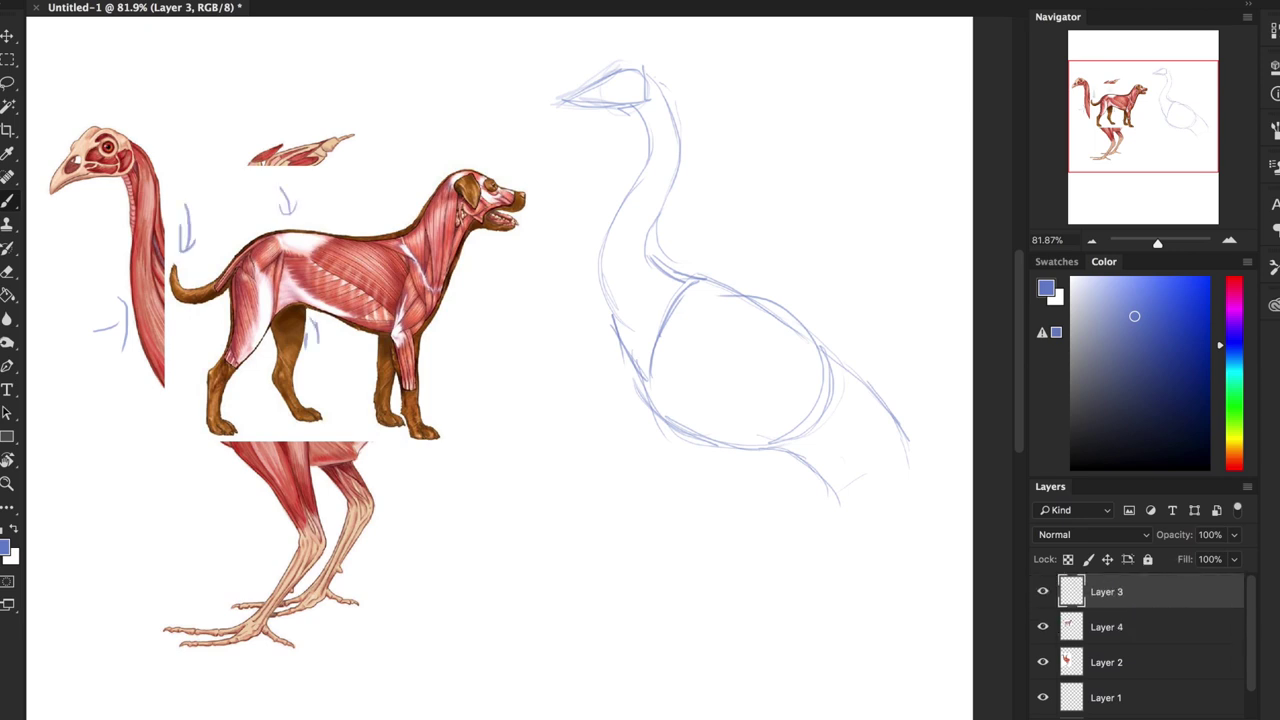
Sketch the curved pelvis and the thigh and lower outlines of the hind leg, reinforcing the ribcage's front curve
left_click_drag(684, 304, 660, 432)
mouse_move(822, 352)
left_mouse_down()
mouse_move(790, 444)
mouse_move(838, 500)
left_mouse_up()
left_click_drag(891, 471, 873, 491)
mouse_move(847, 370)
left_mouse_down()
mouse_move(906, 420)
mouse_move(846, 490)
left_mouse_up()
left_click_drag(892, 448, 840, 504)
mouse_move(850, 454)
left_mouse_down()
mouse_move(862, 438)
mouse_move(786, 516)
mouse_move(760, 584)
left_mouse_up()
left_click_drag(836, 474, 768, 558)
mouse_move(904, 454)
left_mouse_down()
mouse_move(870, 538)
mouse_move(790, 575)
left_mouse_up()
left_click_drag(802, 466, 779, 514)
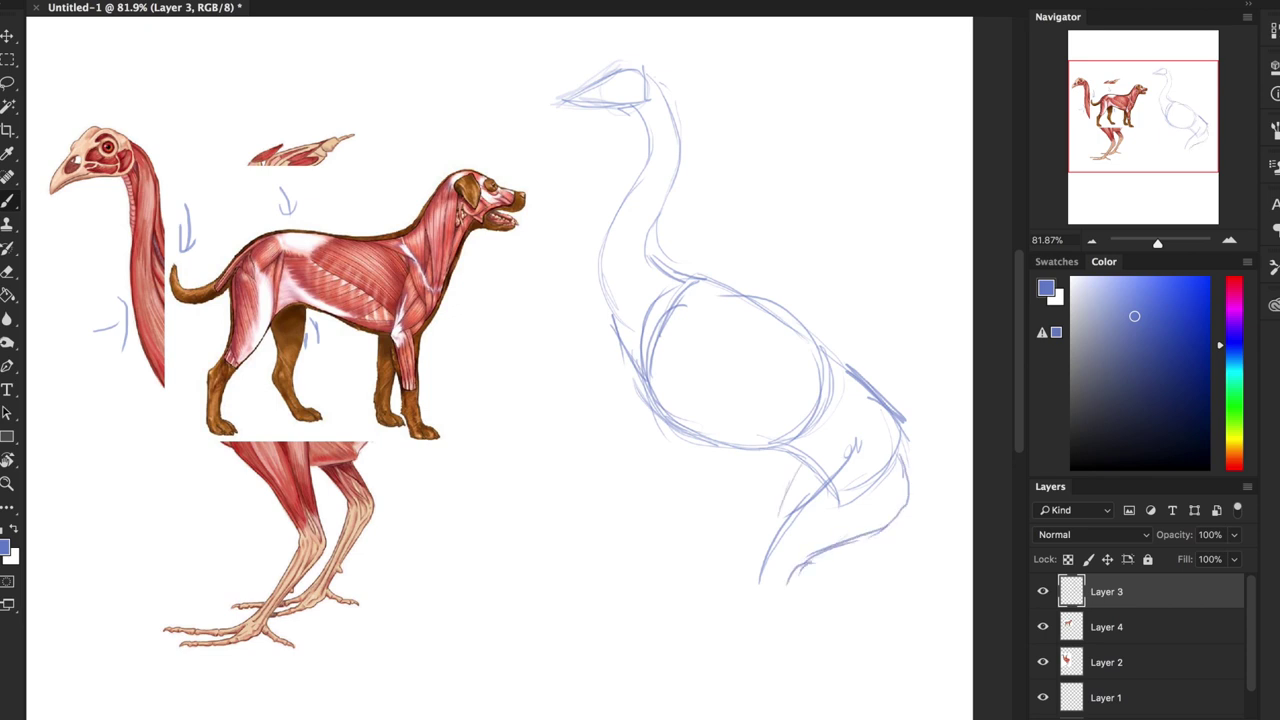
Sketch an oval shoulder inside the front of the ribcage, with the upper arm, elbow and tapering foreleg below it
mouse_move(676, 300)
left_mouse_down()
mouse_move(656, 342)
mouse_move(695, 296)
left_mouse_up()
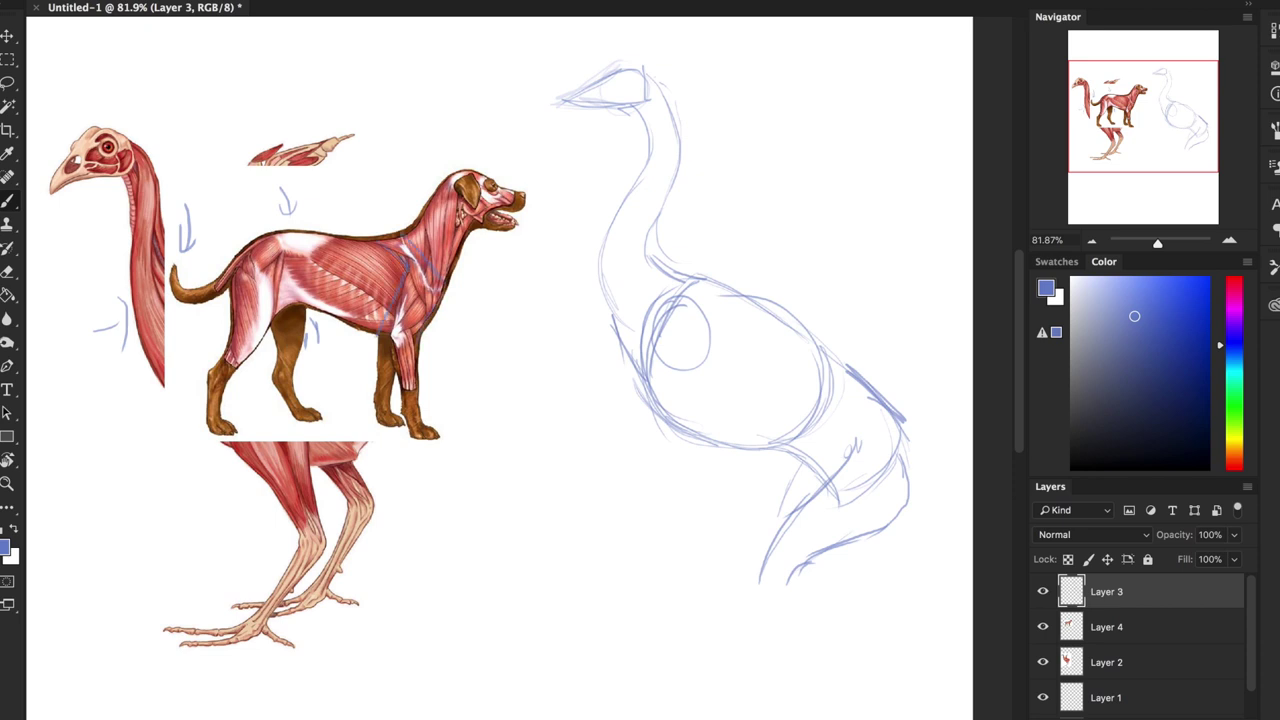
mouse_move(688, 292)
left_mouse_down()
mouse_move(662, 398)
mouse_move(694, 404)
left_mouse_up()
left_click_drag(718, 326, 712, 368)
mouse_move(711, 370)
left_mouse_down()
mouse_move(741, 404)
mouse_move(692, 427)
mouse_move(674, 470)
left_mouse_up()
left_click_drag(702, 421, 638, 525)
left_click_drag(750, 412, 664, 506)
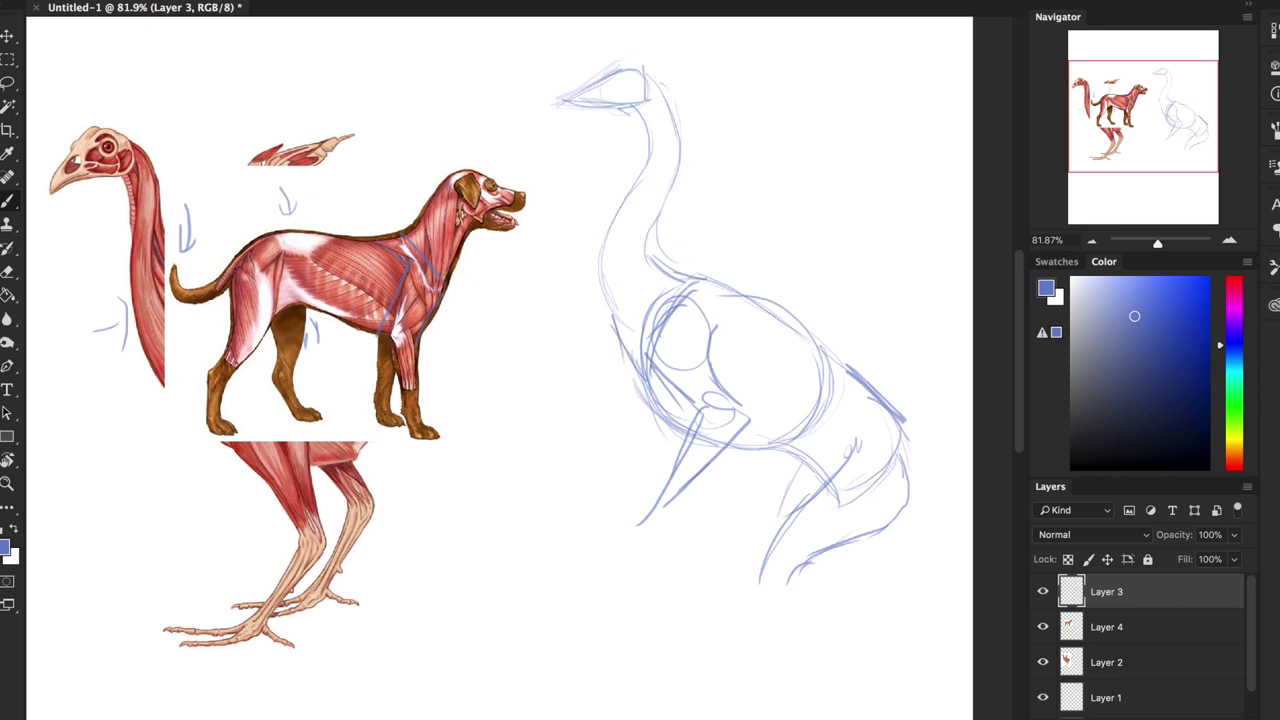
Hide the dog reference layer and sketch the wing's upper arm rising diagonally backward from the top of the shoulder
left_click(1043, 627)
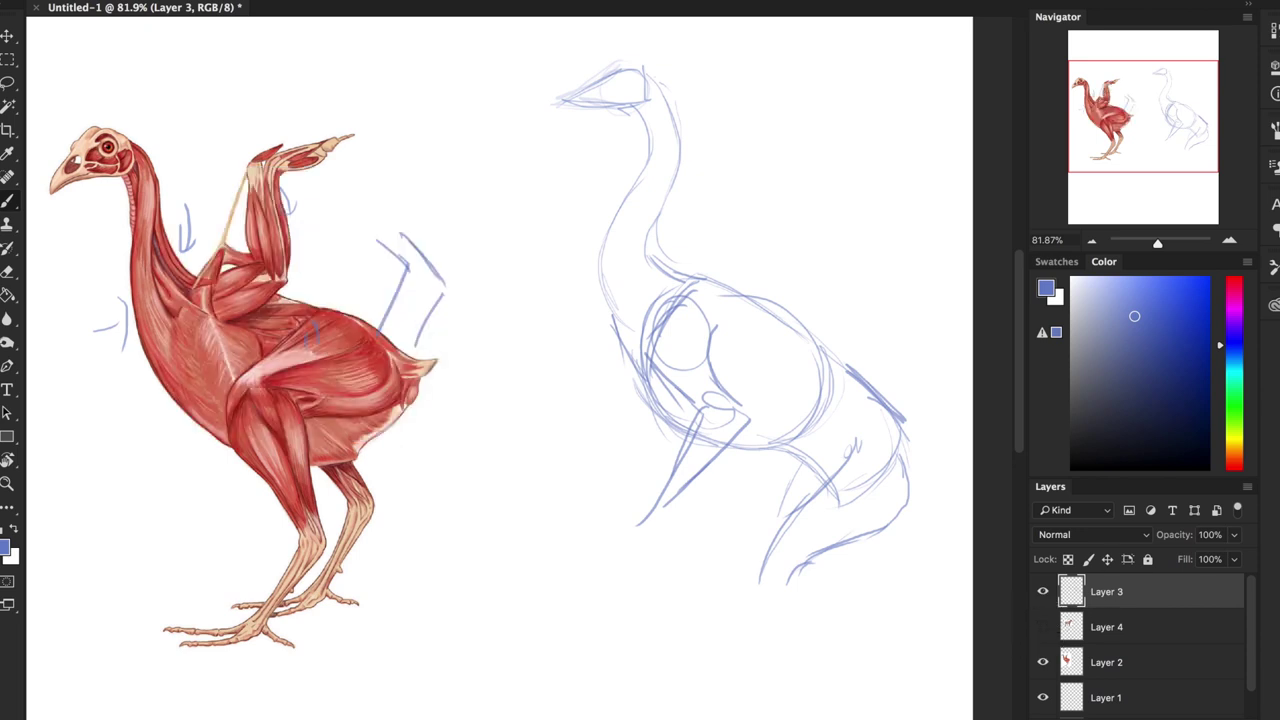
mouse_move(702, 280)
left_mouse_down()
mouse_move(716, 328)
mouse_move(746, 342)
left_mouse_up()
left_click_drag(796, 246, 716, 306)
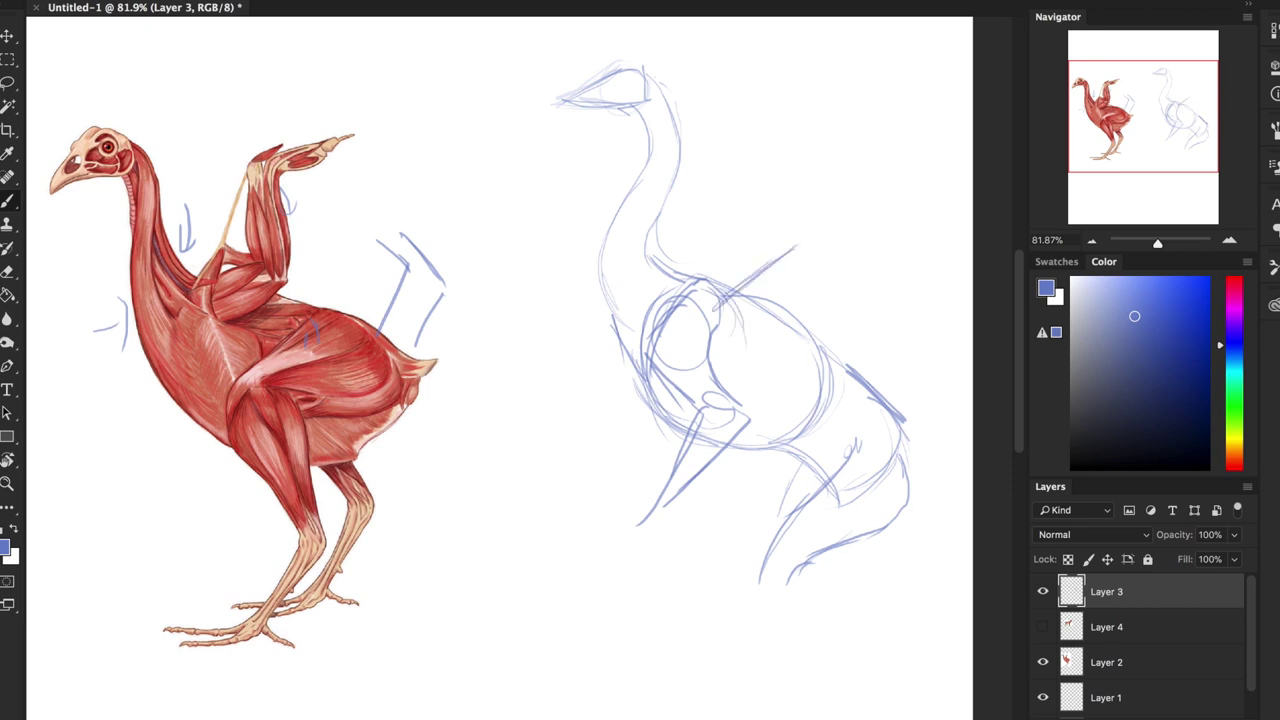
left_click_drag(812, 285, 748, 330)
left_click_drag(834, 257, 786, 307)
left_click_drag(830, 231, 786, 257)
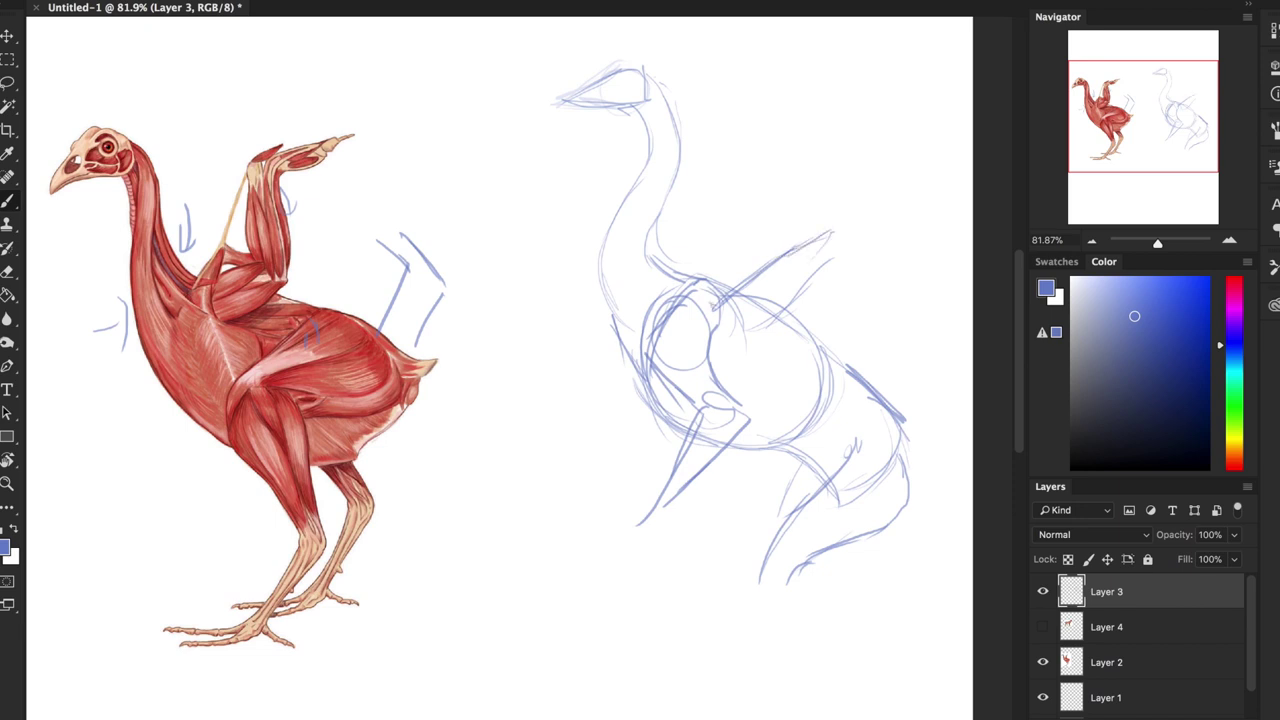
Sketch the raised wing's front edge and its long forearm, bent at the elbow and extending upward to the canvas view's edge
mouse_move(736, 248)
left_mouse_down()
mouse_move(696, 288)
mouse_move(712, 308)
left_mouse_up()
left_click_drag(794, 198, 726, 292)
mouse_move(754, 244)
left_mouse_down()
mouse_move(846, 86)
mouse_move(802, 170)
left_mouse_up()
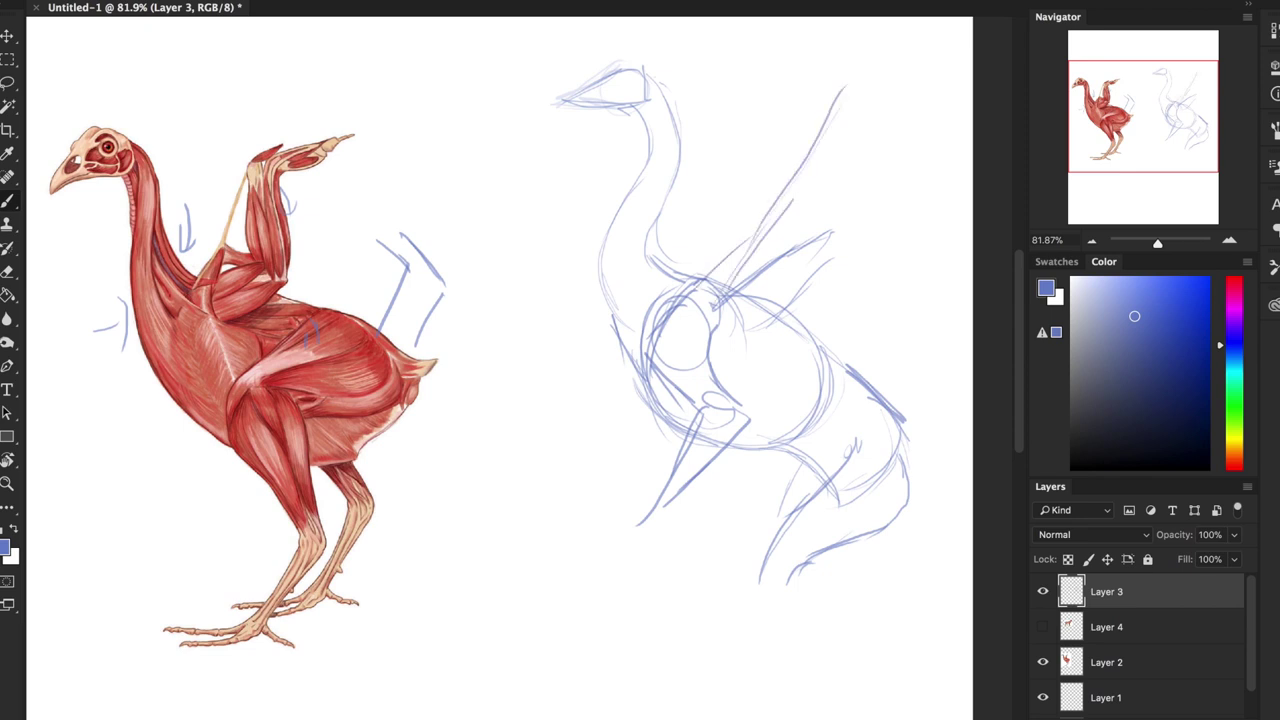
left_click_drag(796, 243, 762, 253)
left_click_drag(837, 186, 876, 14)
left_click_drag(806, 292, 875, 231)
left_click_drag(874, 229, 888, 98)
left_click_drag(873, 192, 899, 16)
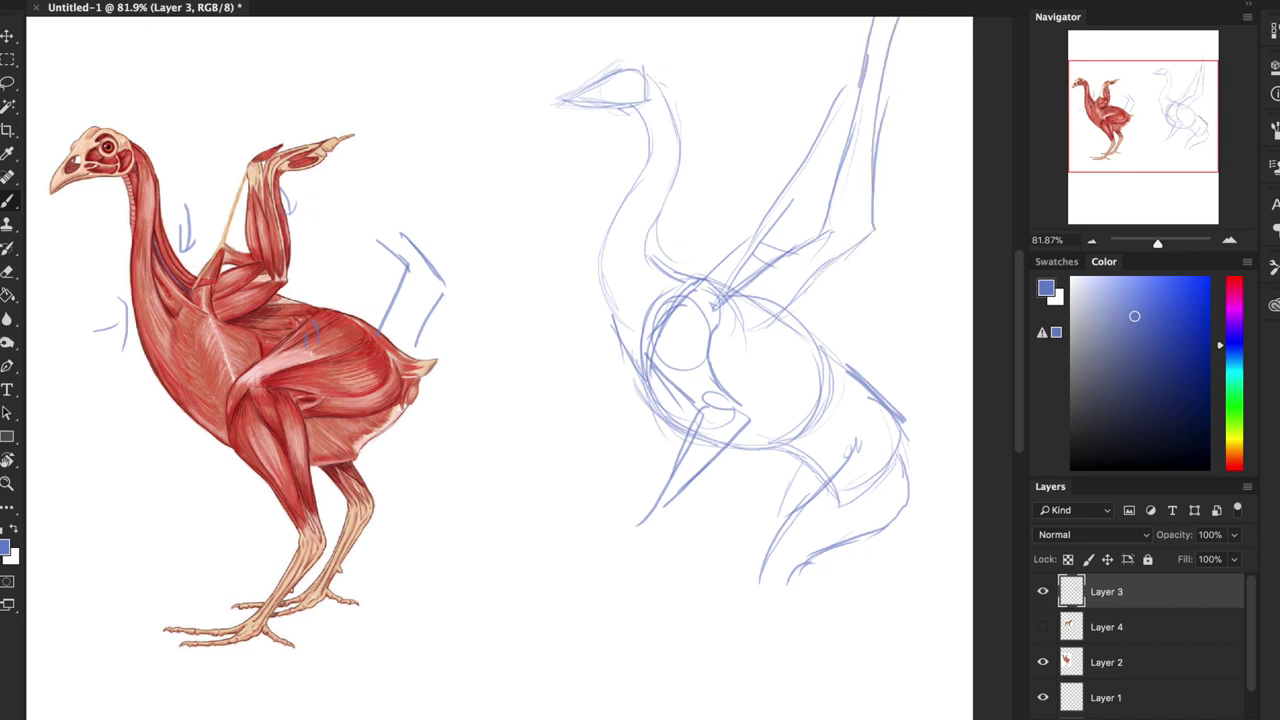
Redraw the head and beak with darker, longer outlines, and add a long upward line in front of the wing
left_click_drag(645, 70, 554, 94)
left_click_drag(541, 103, 646, 117)
left_click_drag(630, 71, 652, 99)
left_click_drag(611, 113, 637, 115)
left_click_drag(618, 72, 544, 94)
left_click_drag(544, 96, 638, 104)
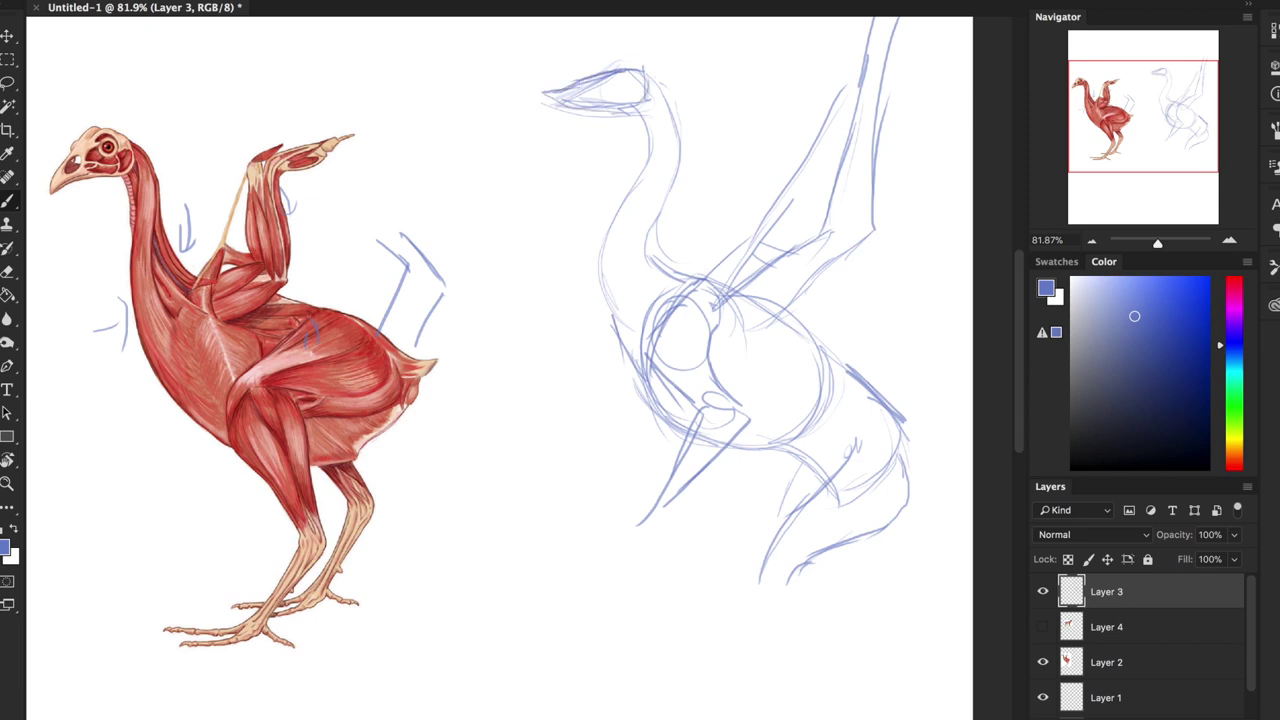
left_click_drag(745, 226, 798, 18)
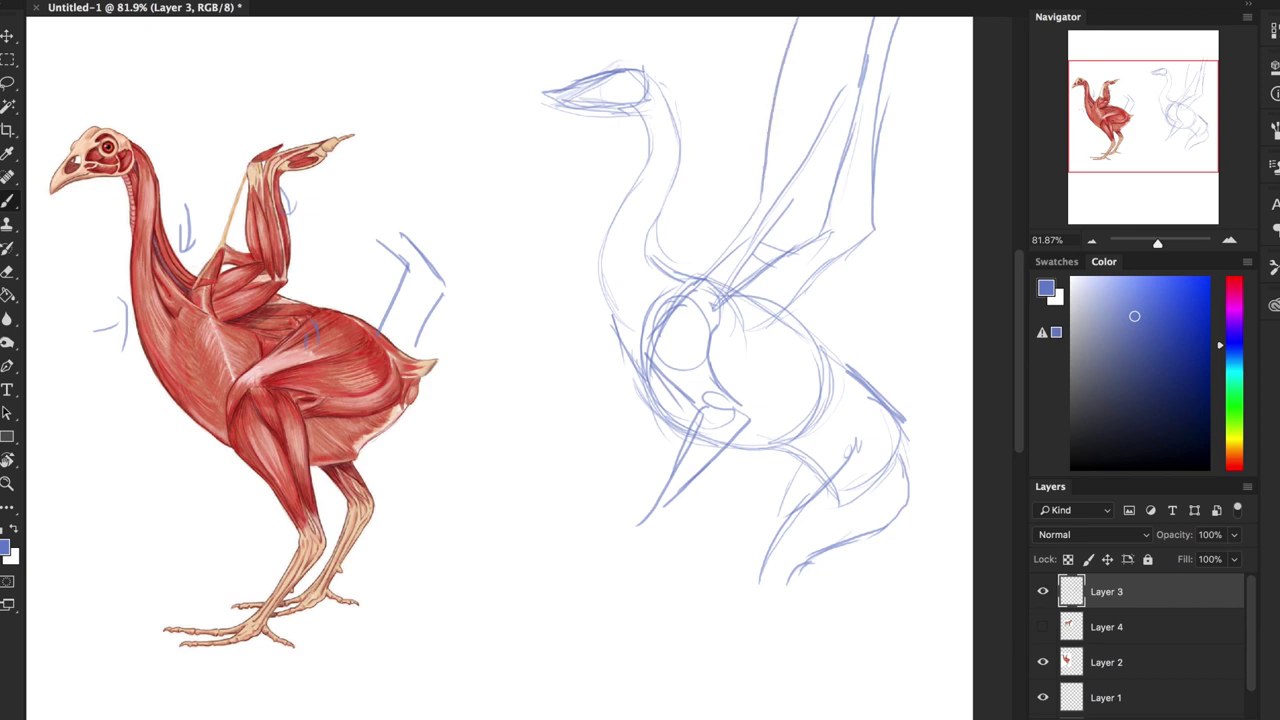
Hide the chicken reference layer and move the creature sketch into the space it occupied
left_click(1043, 662)
key("v")
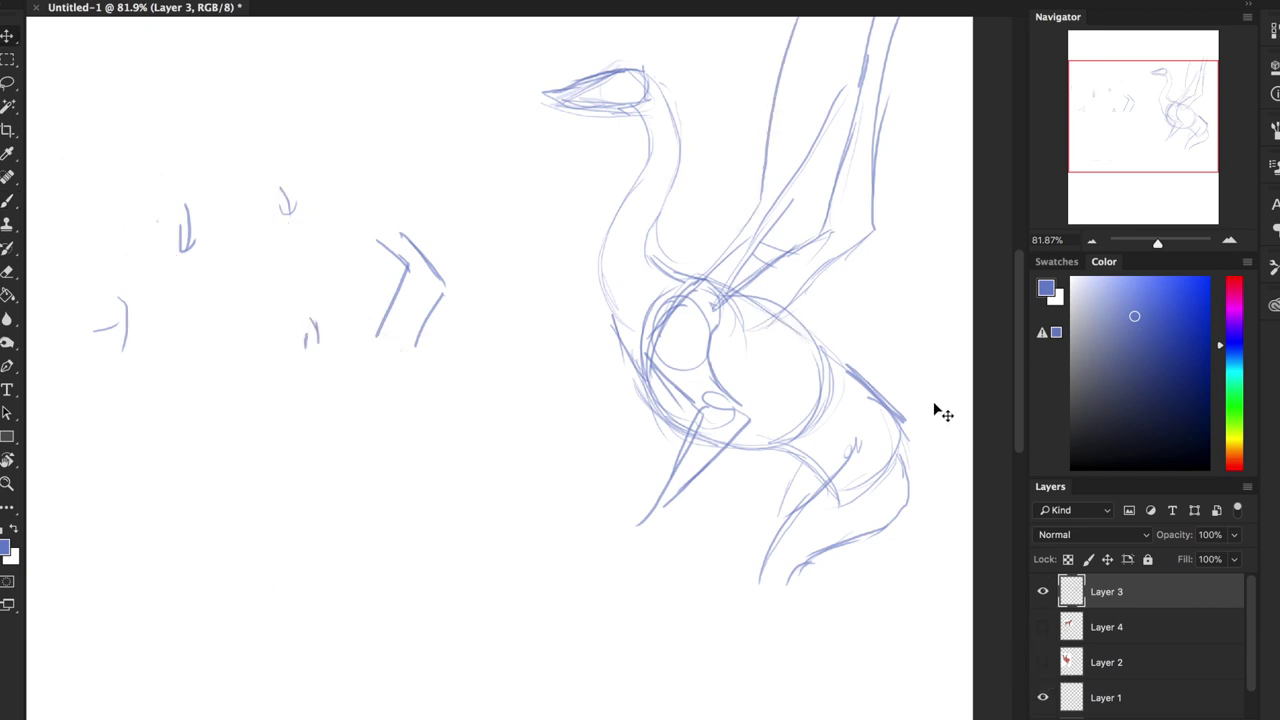
left_click_drag(712, 388, 635, 405)
left_click(1043, 594)
left_click(1044, 596)
mouse_move(1131, 149)
left_mouse_down()
mouse_move(1180, 114)
mouse_move(1183, 140)
left_mouse_up()
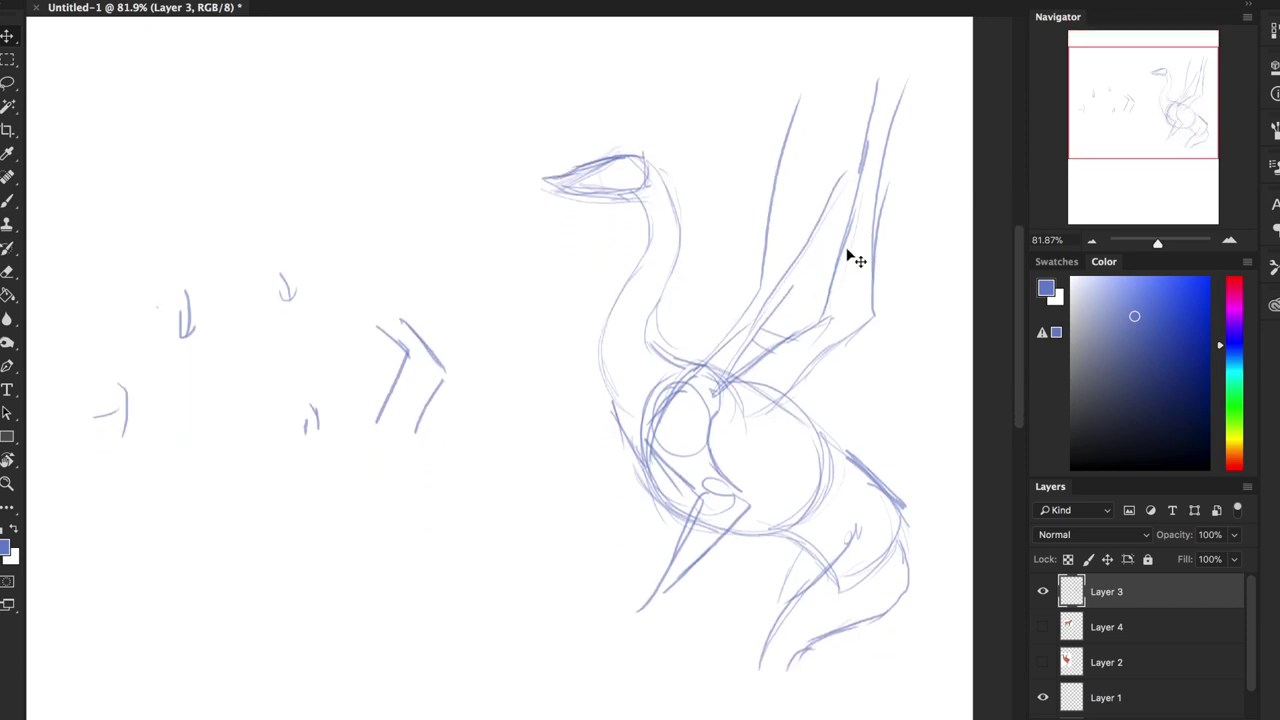
mouse_move(742, 370)
left_mouse_down()
mouse_move(648, 398)
mouse_move(491, 371)
mouse_move(369, 389)
mouse_move(396, 365)
mouse_move(370, 368)
left_mouse_up()
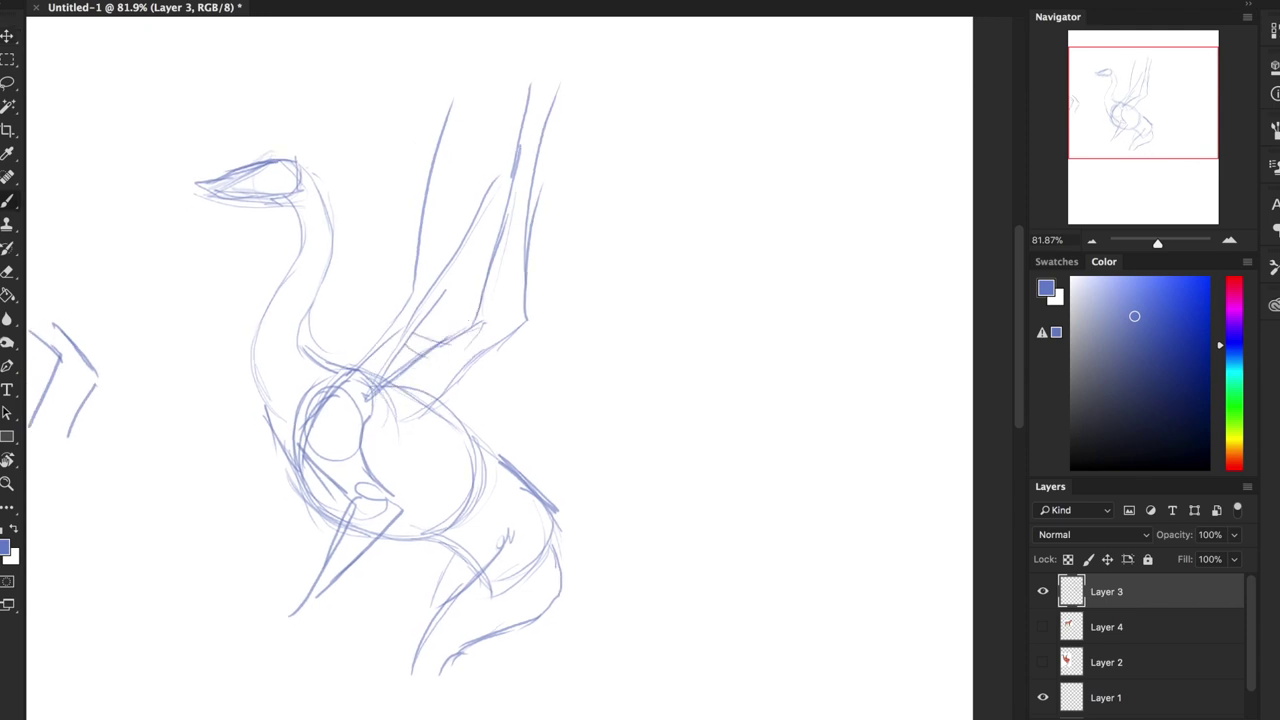
Add short strokes at the wing's tip, and create a new layer above the sketch with black as the drawing colour
left_click_drag(529, 92, 513, 232)
mouse_move(578, 79)
left_mouse_down()
mouse_move(548, 74)
mouse_move(600, 52)
left_mouse_up()
left_click(1200, 718)
left_click_drag(1147, 446, 1128, 473)
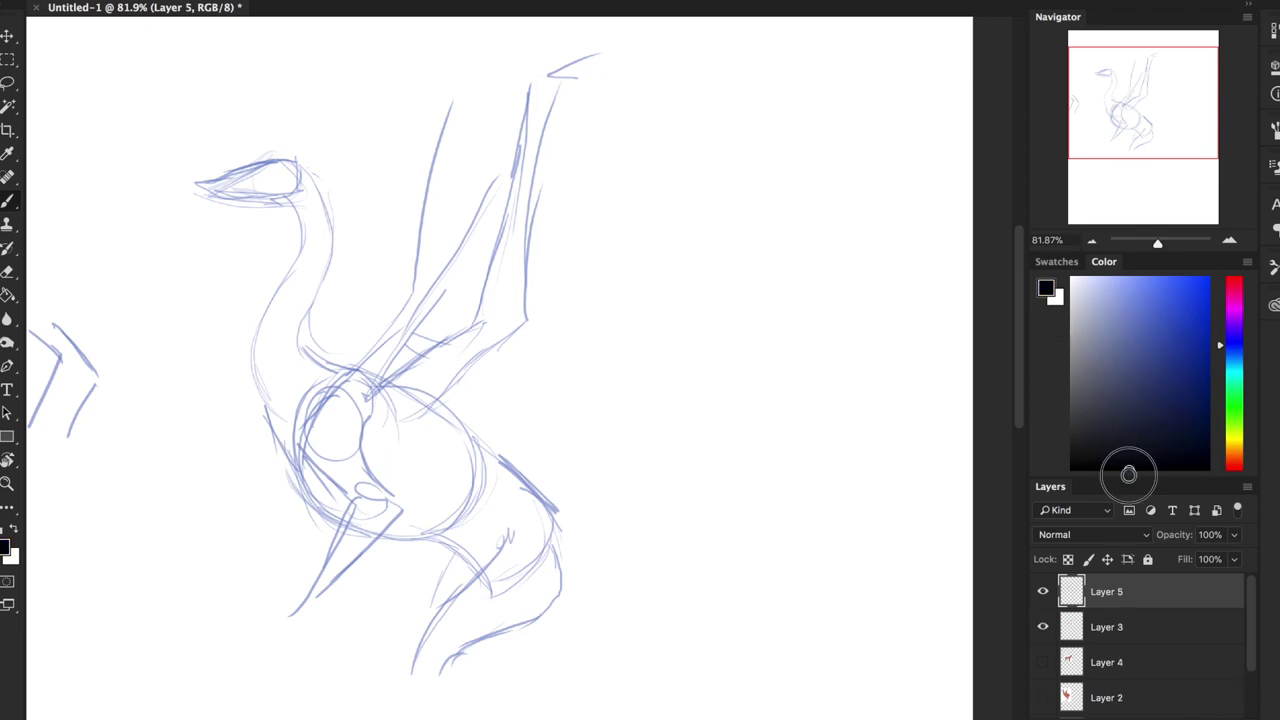
Lower Layer 3's opacity to about 48% and make Layer 5 active with black as the drawing colour
left_click(1166, 624)
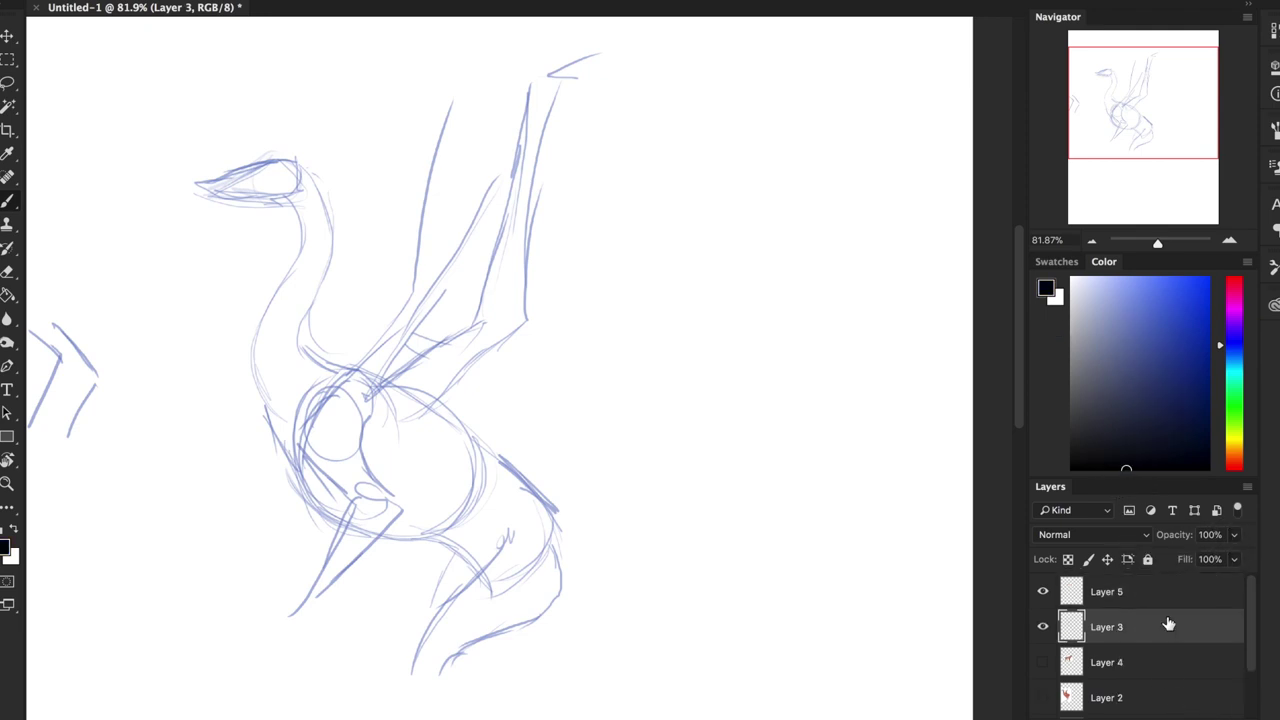
left_click(1236, 540)
left_click_drag(1238, 557, 1188, 559)
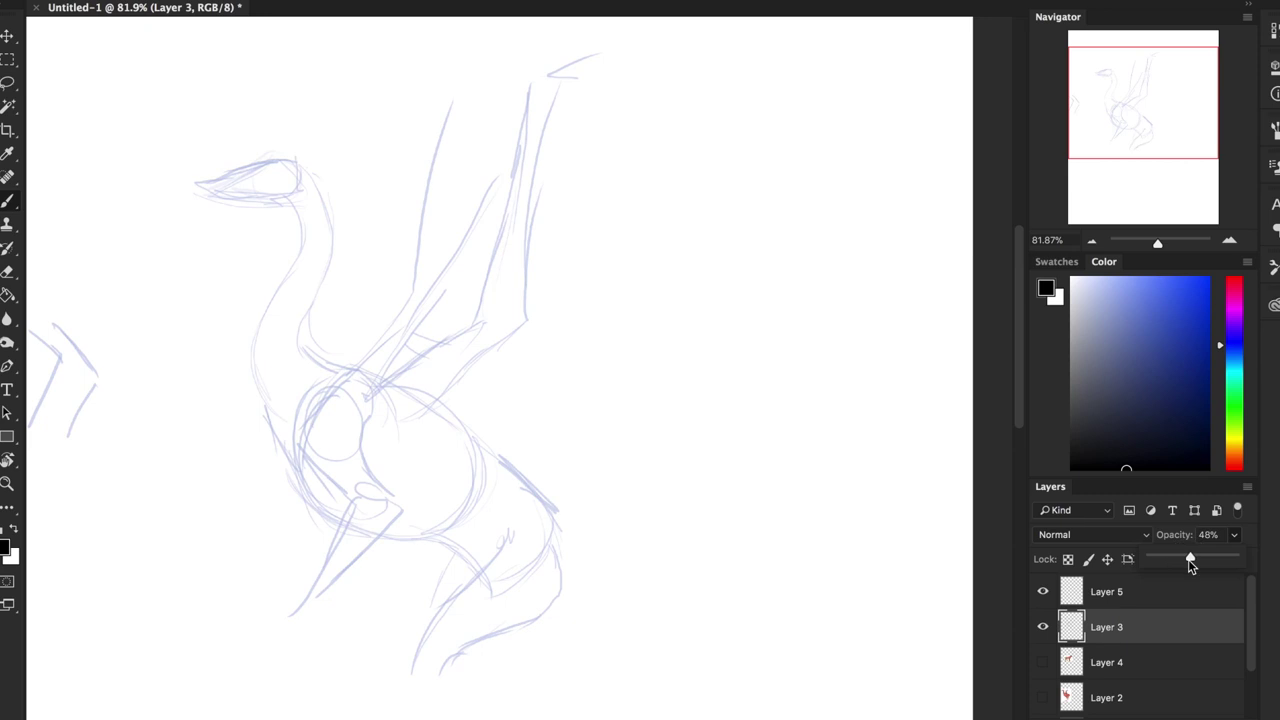
left_click(1183, 592)
left_click(1108, 470)
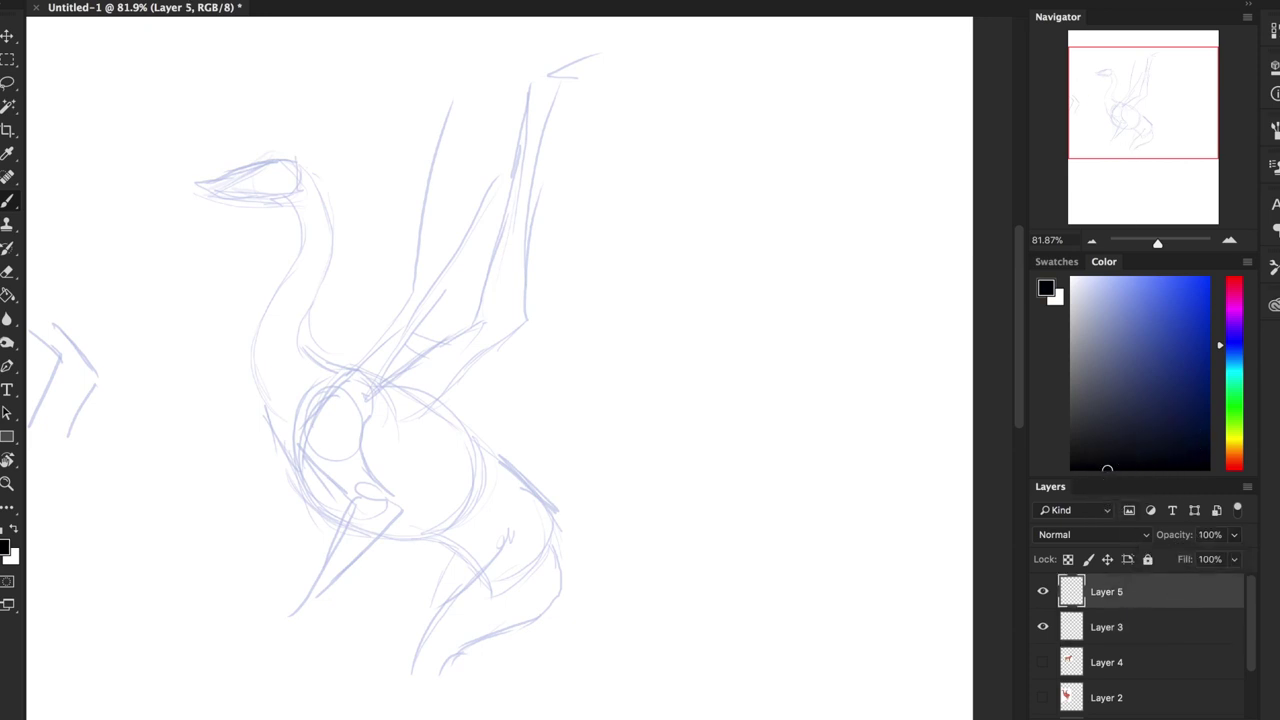
Set the Brush tool's size to about 12 px and raise its opacity for darker line work
right_click(555, 276)
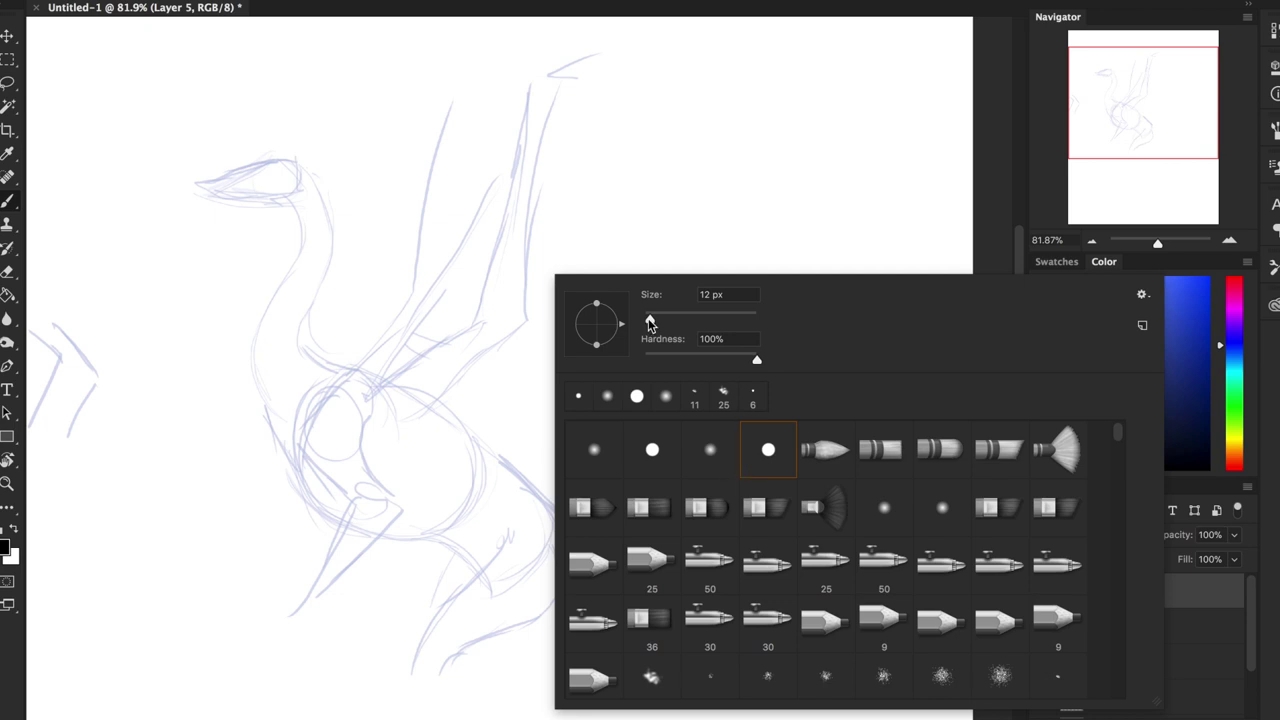
left_click(650, 320)
left_click(374, 1)
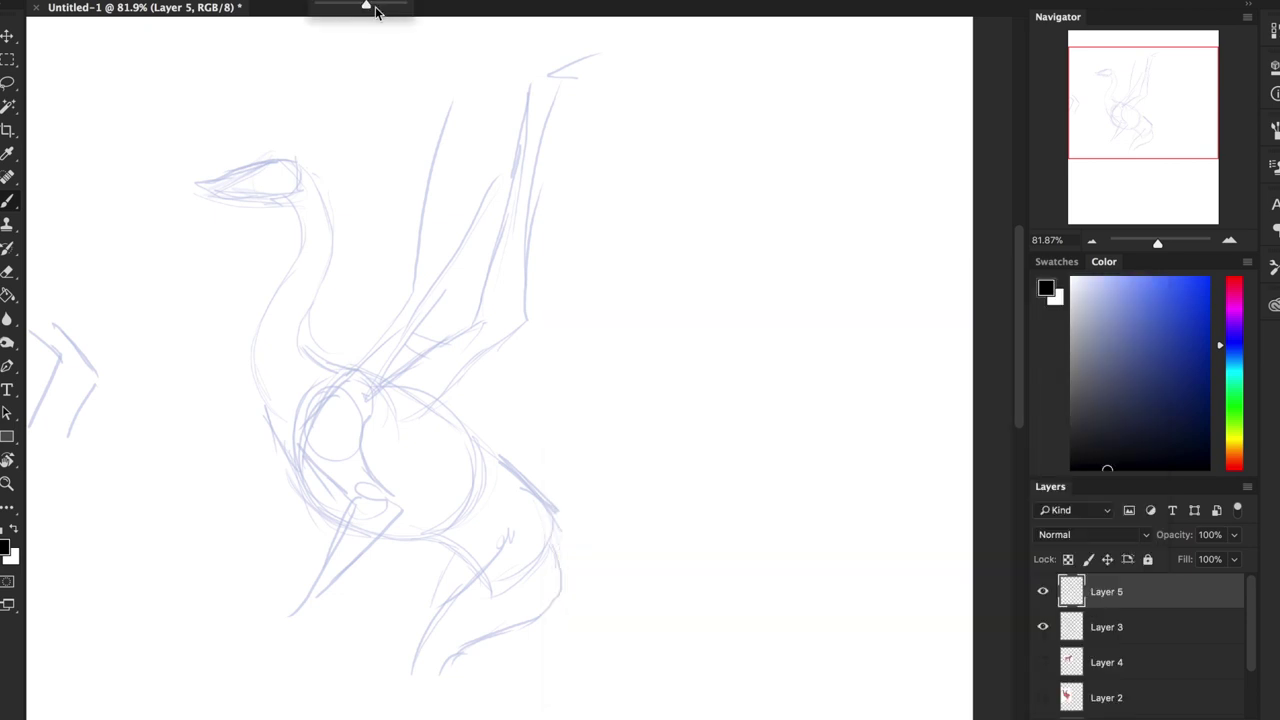
left_click_drag(370, 6, 420, 8)
Show the chicken reference briefly to compare it with the faded sketch, and hide it again
left_click(1043, 697)
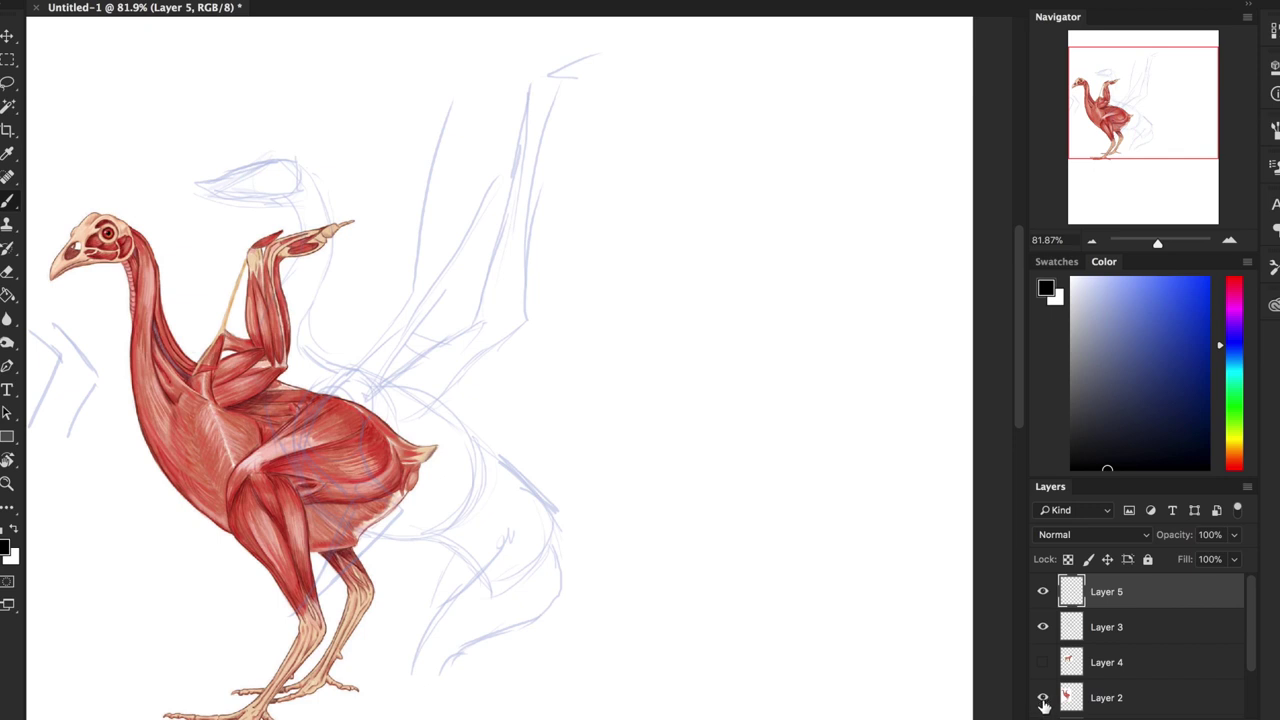
left_click(1043, 698)
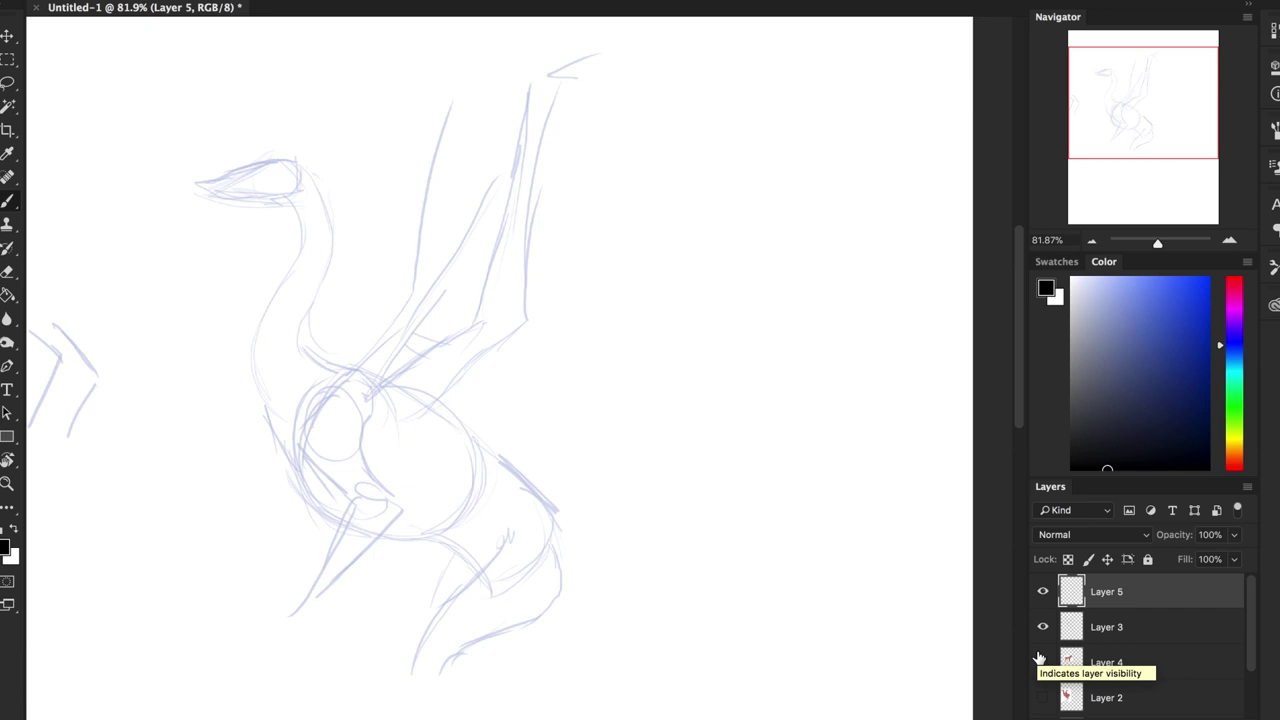
Brush the front and back contours of the creature's neck in black on Layer 5, following the faded sketch down to the chest and shoulder
key("z")
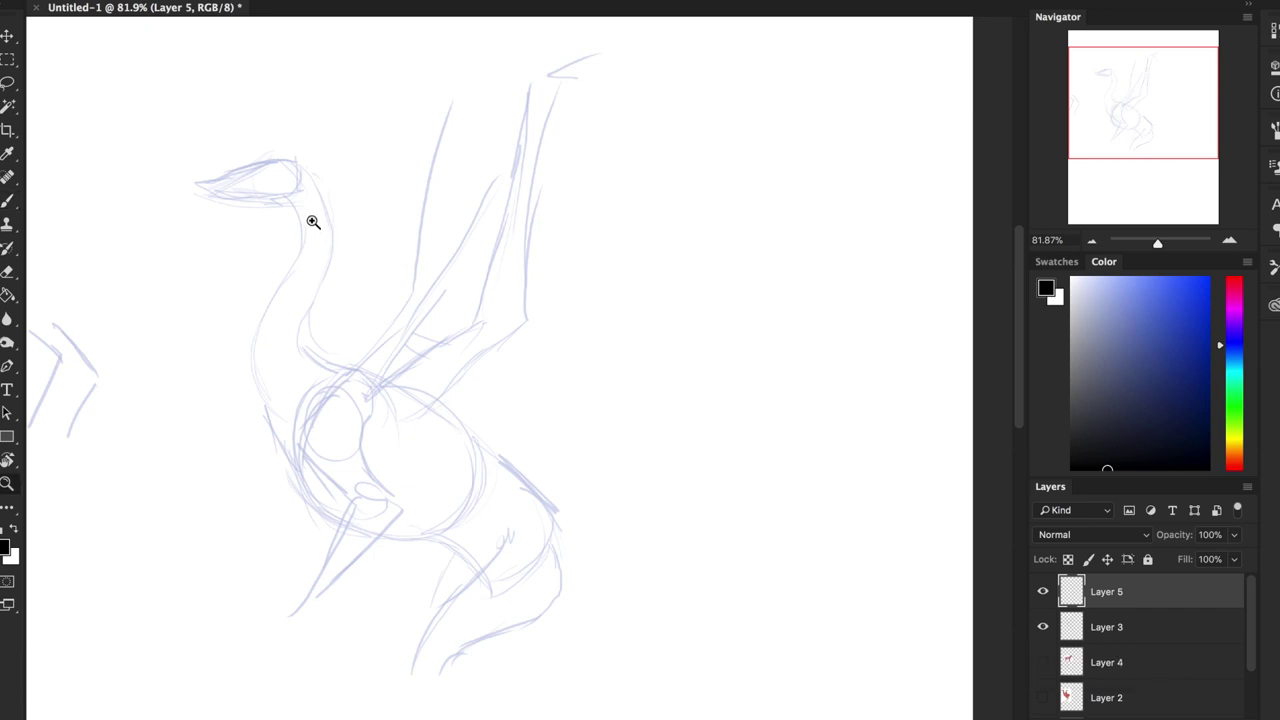
key("b")
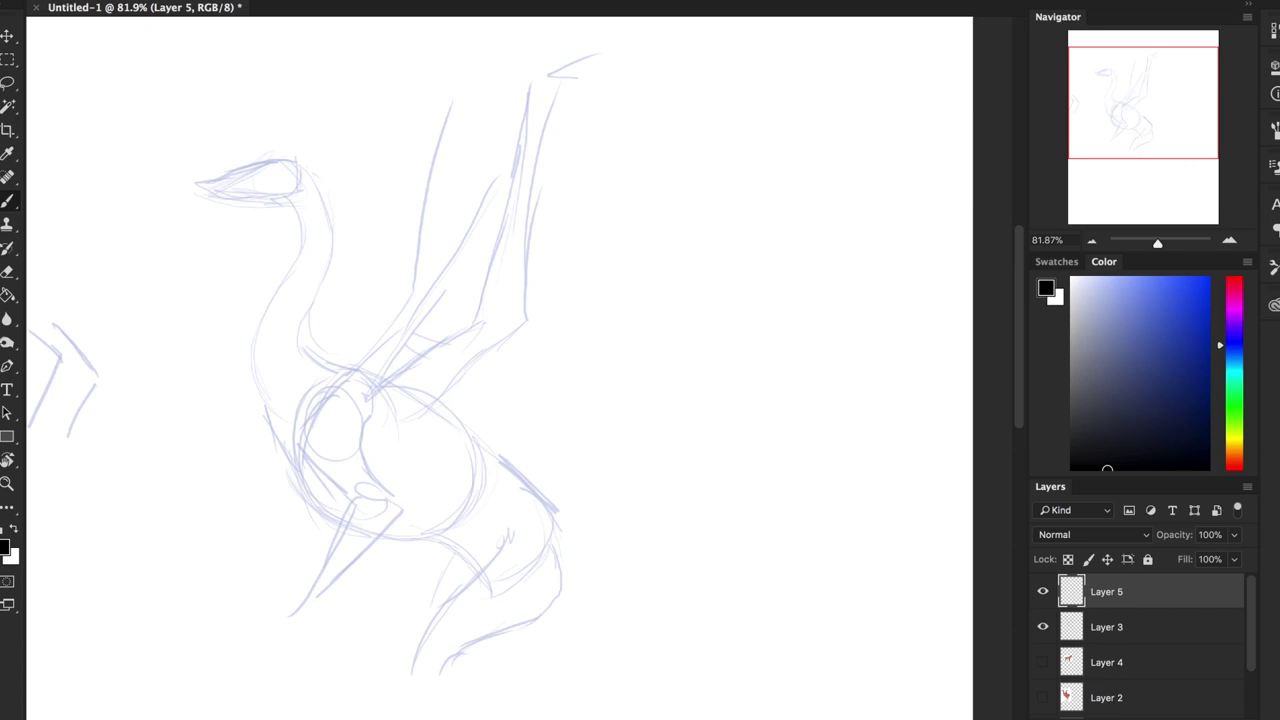
mouse_move(274, 198)
left_mouse_down()
mouse_move(297, 238)
mouse_move(246, 358)
mouse_move(267, 430)
left_mouse_up()
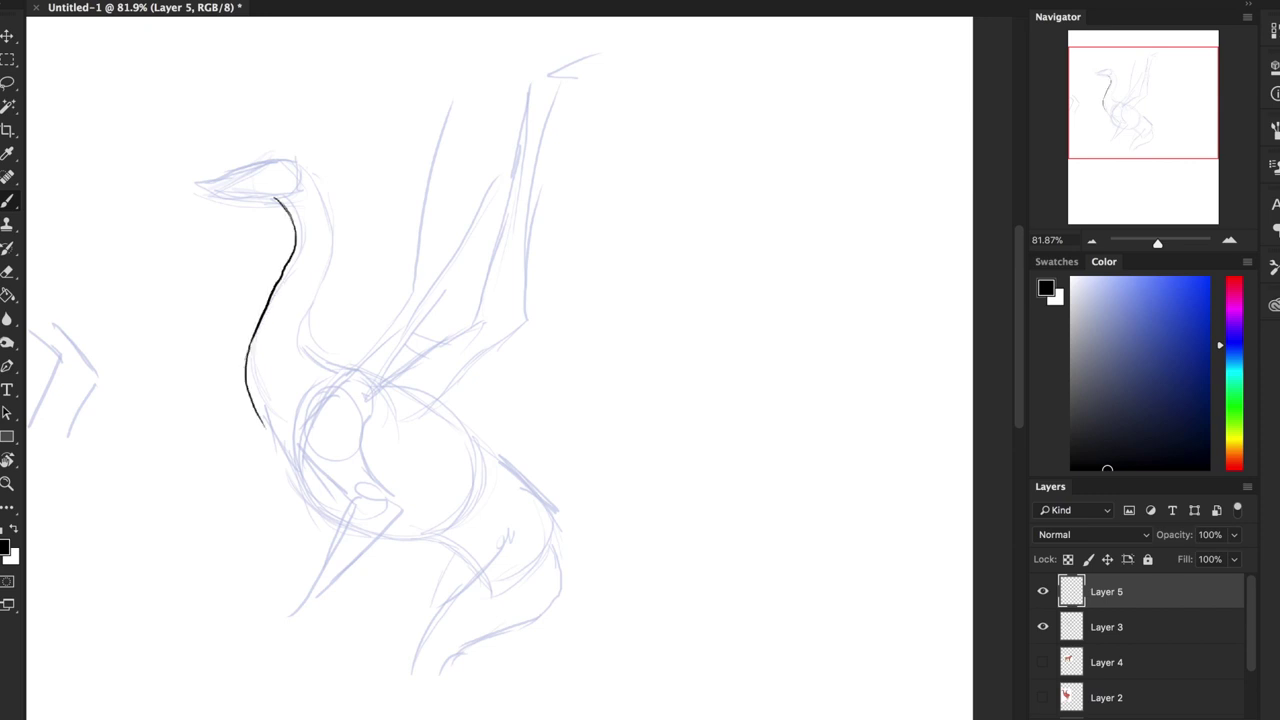
mouse_move(246, 371)
left_mouse_down()
mouse_move(291, 465)
mouse_move(275, 442)
left_mouse_up()
mouse_move(305, 164)
left_mouse_down()
mouse_move(332, 226)
mouse_move(316, 300)
mouse_move(350, 378)
left_mouse_up()
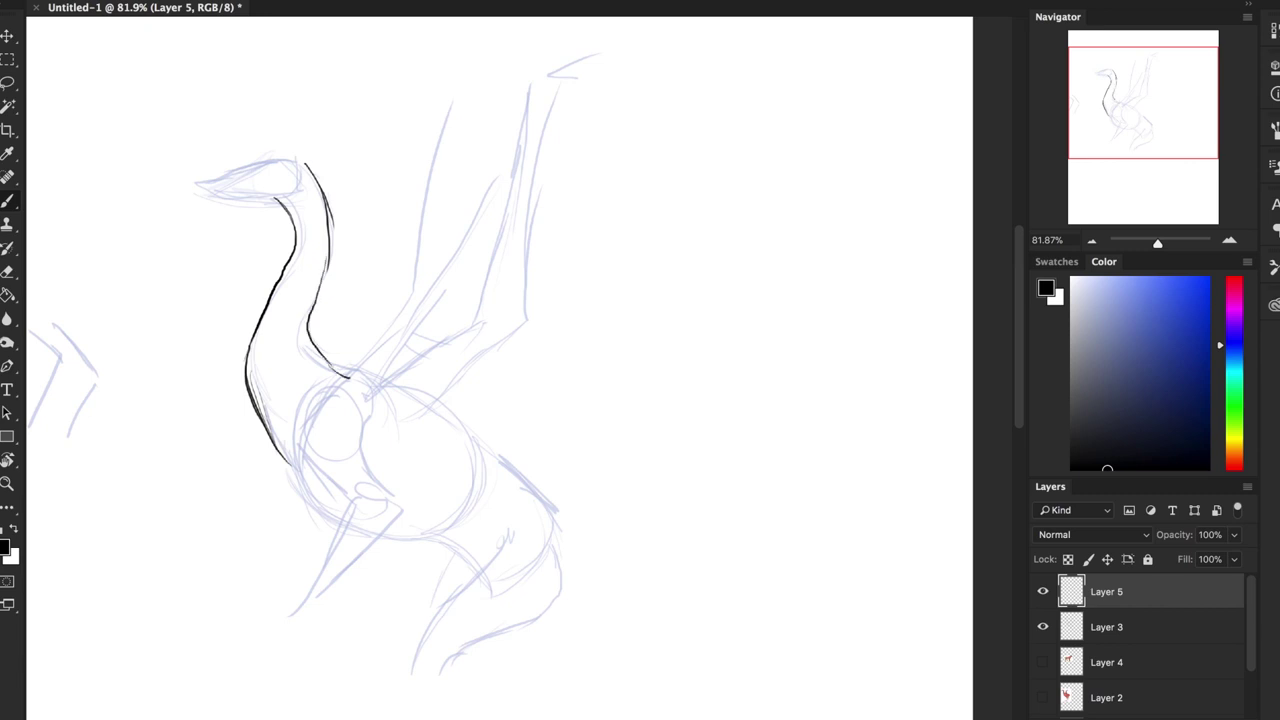
Add an inner muscle line along the back of the neck, briefly showing the chicken reference to check its neck anatomy
left_click(1043, 697)
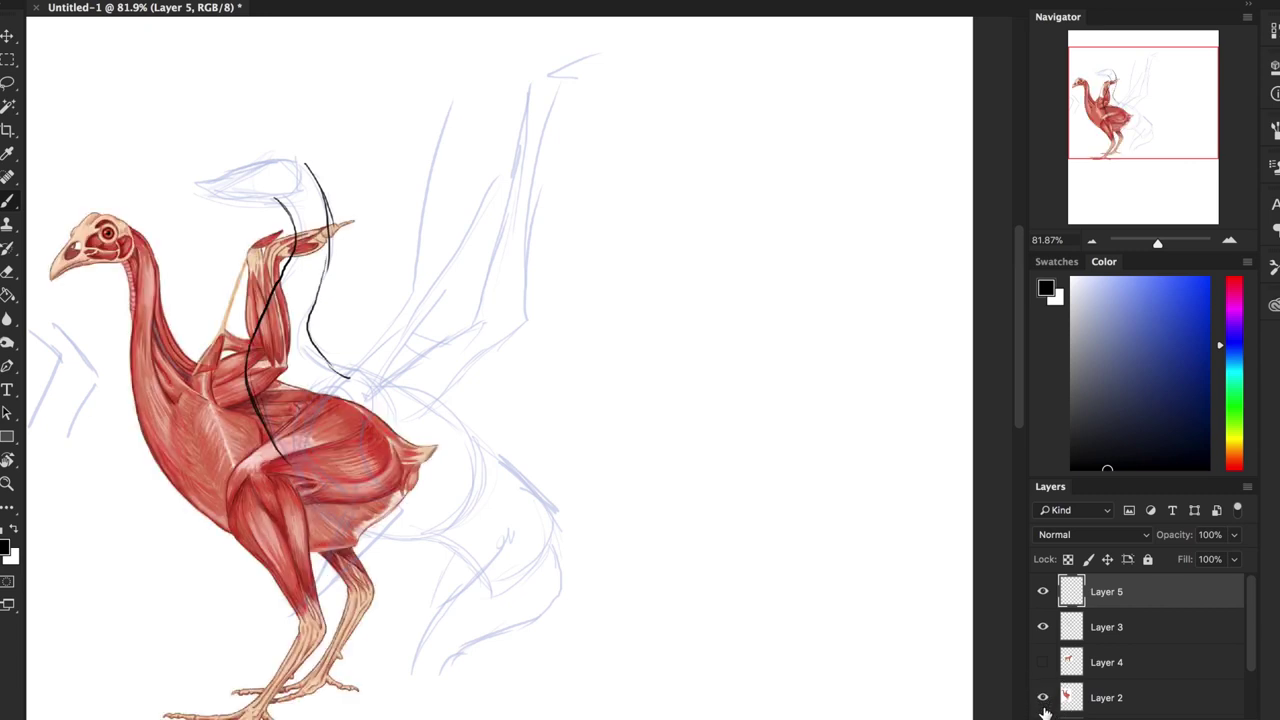
left_click(1043, 697)
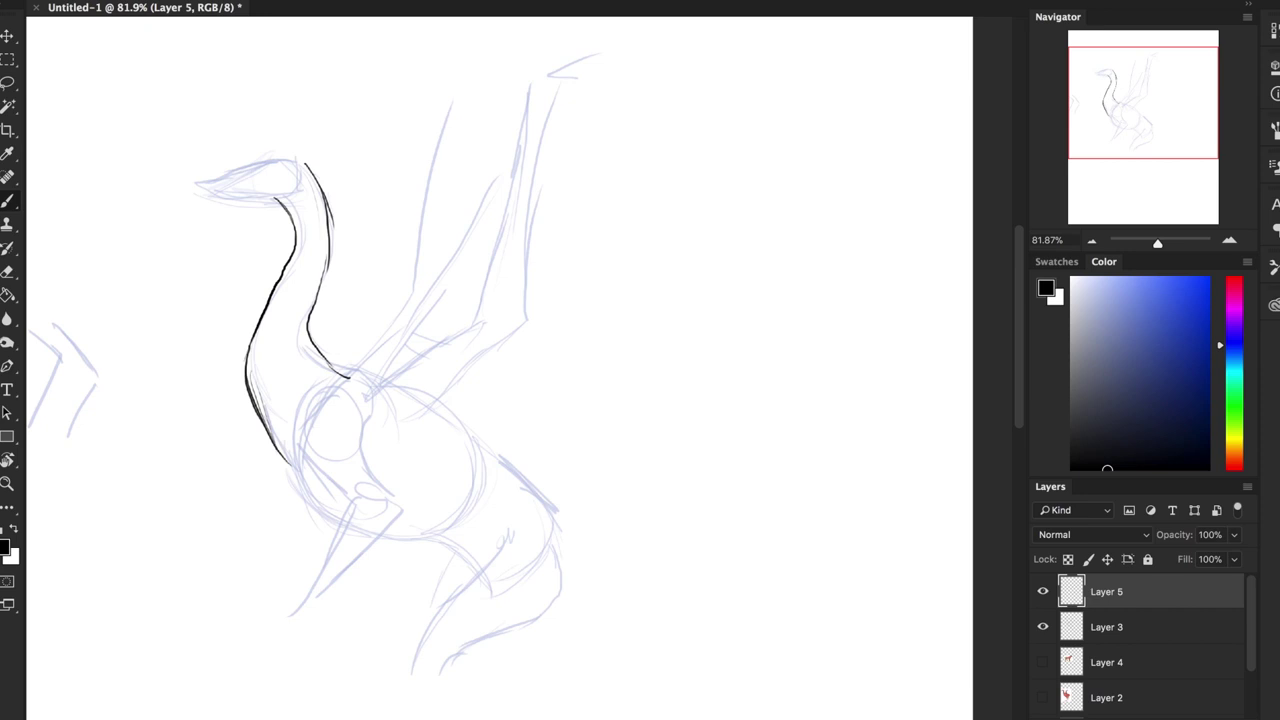
left_click_drag(318, 192, 299, 349)
left_click(1043, 697)
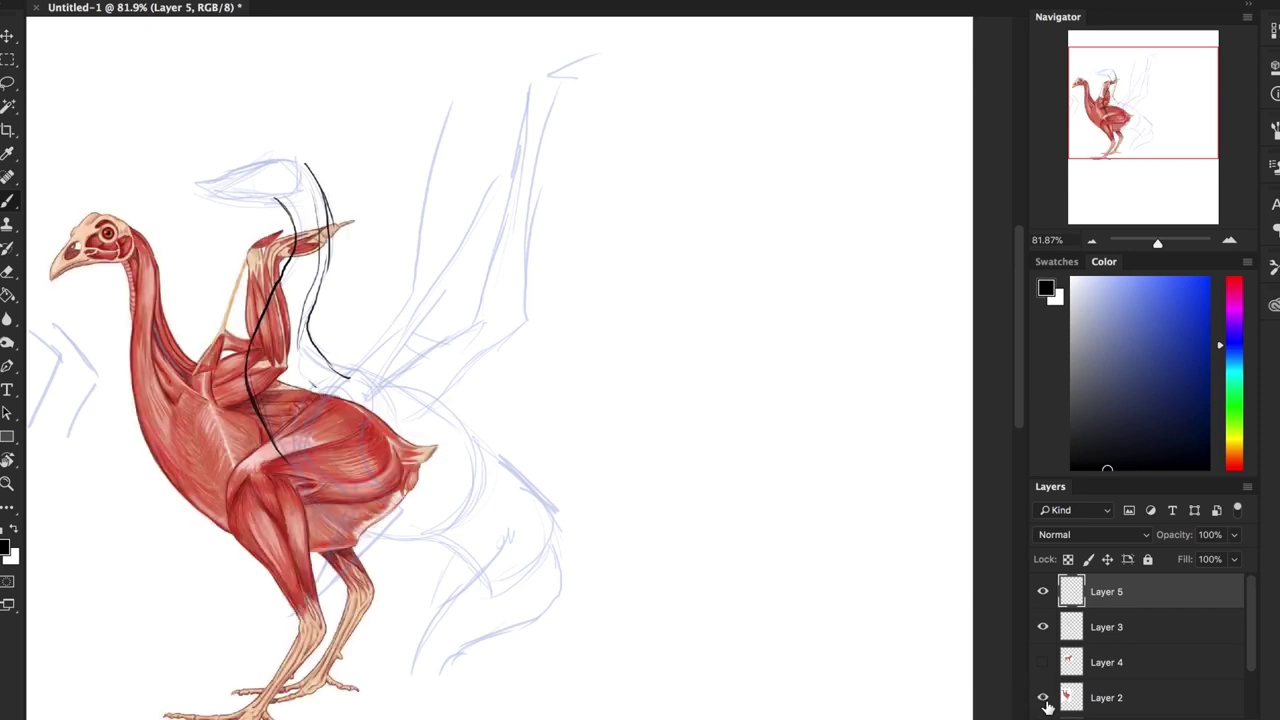
left_click(1043, 697)
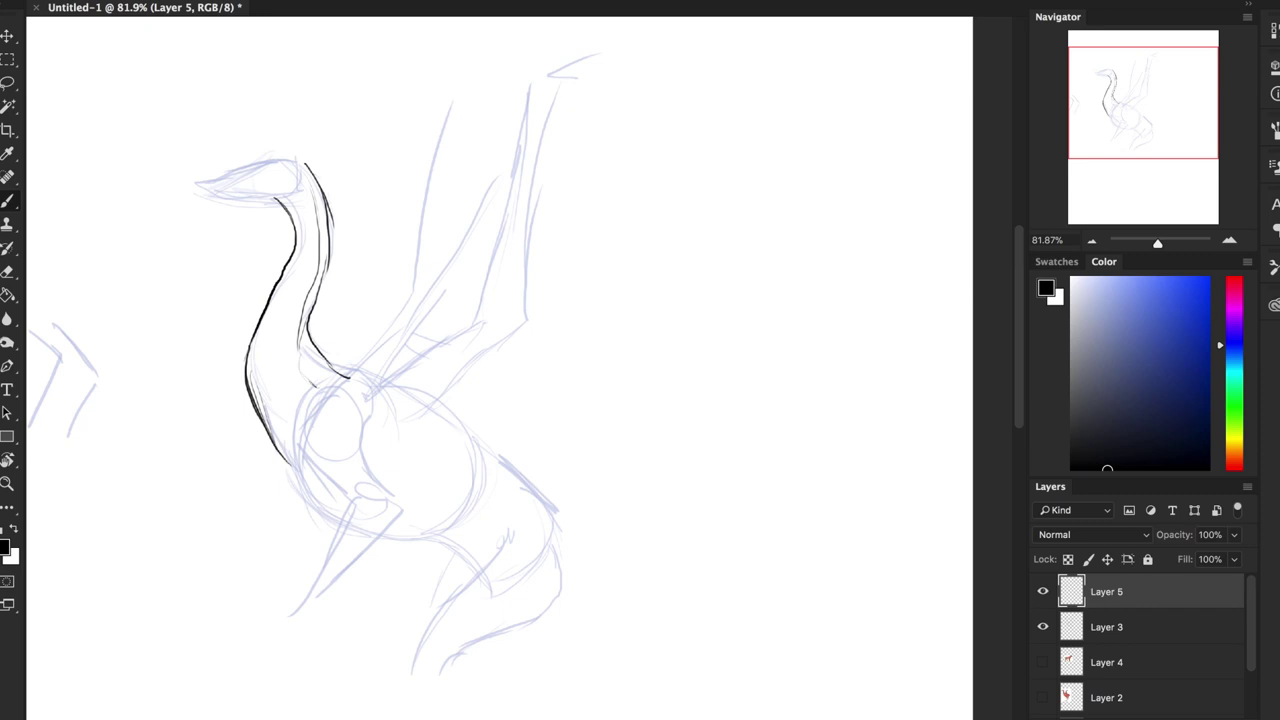
Extend the chest contour further down and reinforce the inner neck muscle line at the neck's base
left_click_drag(250, 392, 309, 495)
left_click_drag(278, 448, 302, 488)
left_click_drag(299, 352, 314, 386)
left_click_drag(316, 262, 310, 290)
Draw the dragon-like head with jaw, snout, long horn and spikes down the nape, and strengthen the neck muscle line
left_click_drag(296, 190, 261, 211)
mouse_move(308, 172)
left_mouse_down()
mouse_move(293, 154)
mouse_move(197, 177)
left_mouse_up()
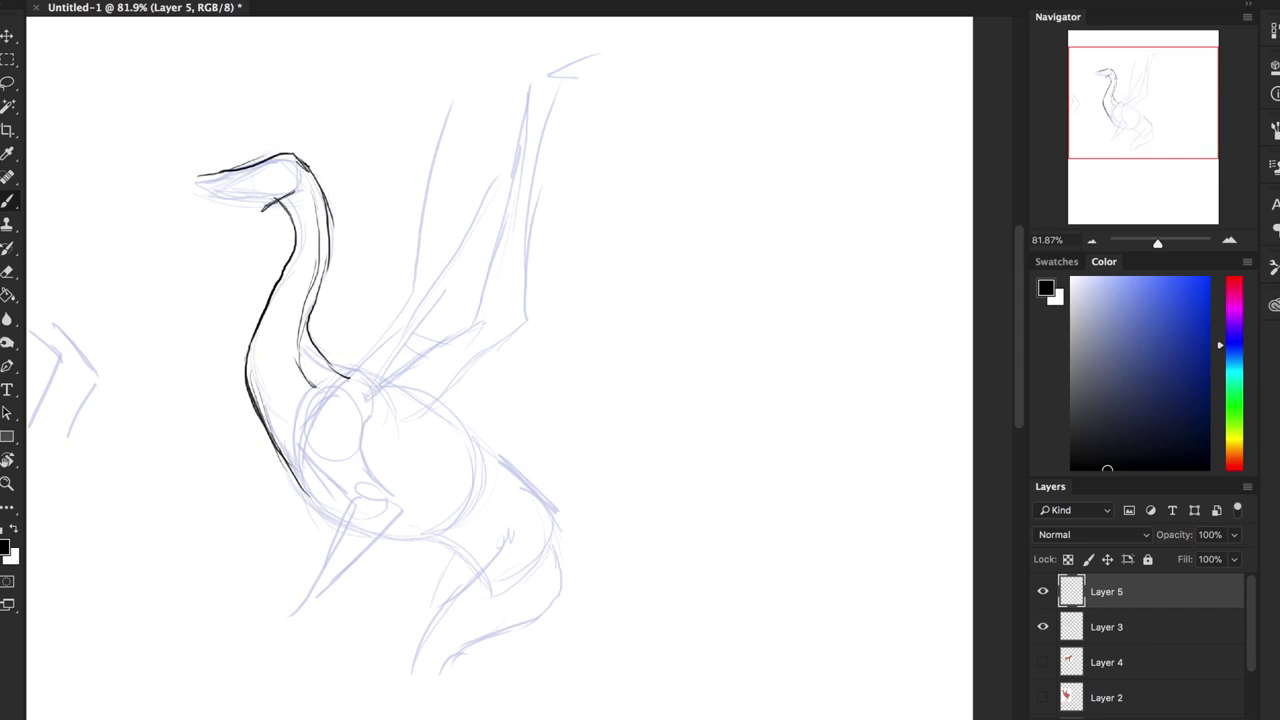
mouse_move(280, 153)
left_mouse_down()
mouse_move(193, 178)
mouse_move(190, 202)
mouse_move(266, 208)
mouse_move(352, 116)
mouse_move(298, 168)
mouse_move(286, 106)
mouse_move(292, 150)
left_mouse_up()
mouse_move(296, 152)
left_mouse_down()
mouse_move(305, 104)
mouse_move(311, 145)
mouse_move(334, 148)
mouse_move(350, 188)
left_mouse_up()
mouse_move(334, 234)
left_mouse_down()
mouse_move(356, 214)
mouse_move(352, 238)
left_mouse_up()
left_click_drag(334, 249, 327, 270)
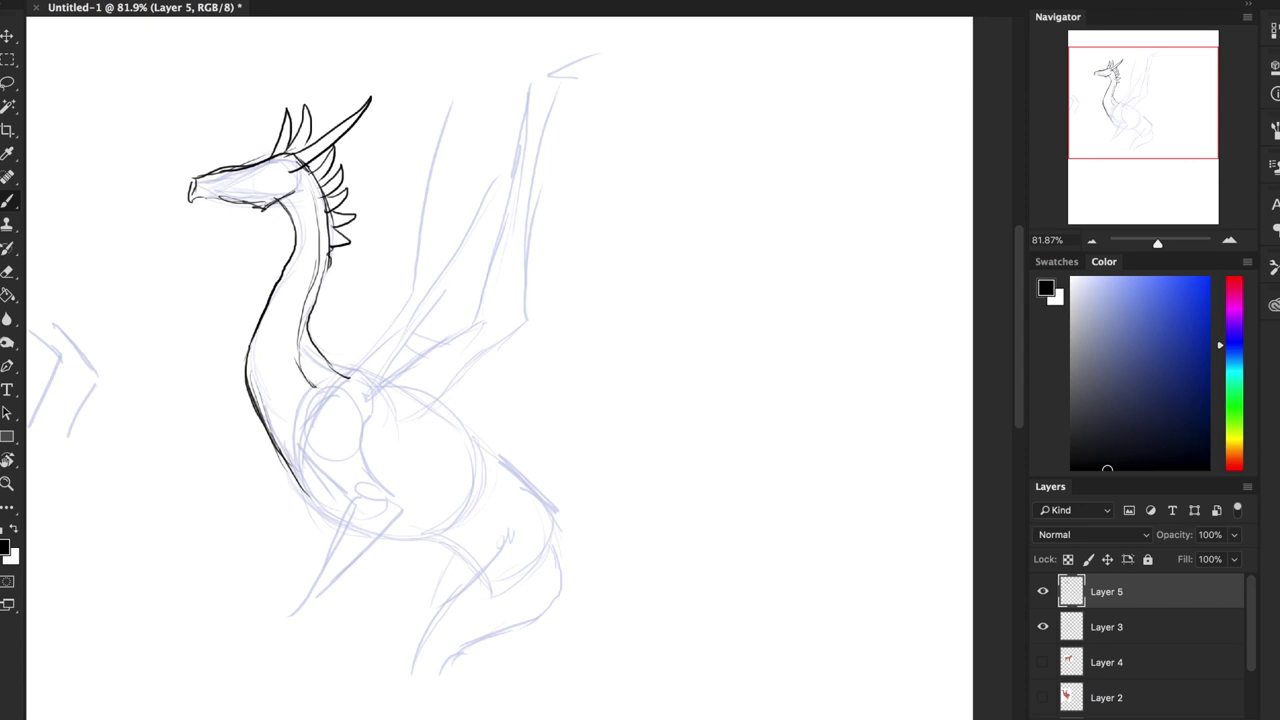
mouse_move(316, 392)
left_mouse_down()
mouse_move(298, 344)
mouse_move(314, 262)
left_mouse_up()
left_click_drag(303, 185, 311, 194)
With the chicken reference shown, ink the wing's upper arm and forearm from the shoulder over the elbow to the wrist
left_click(1042, 697)
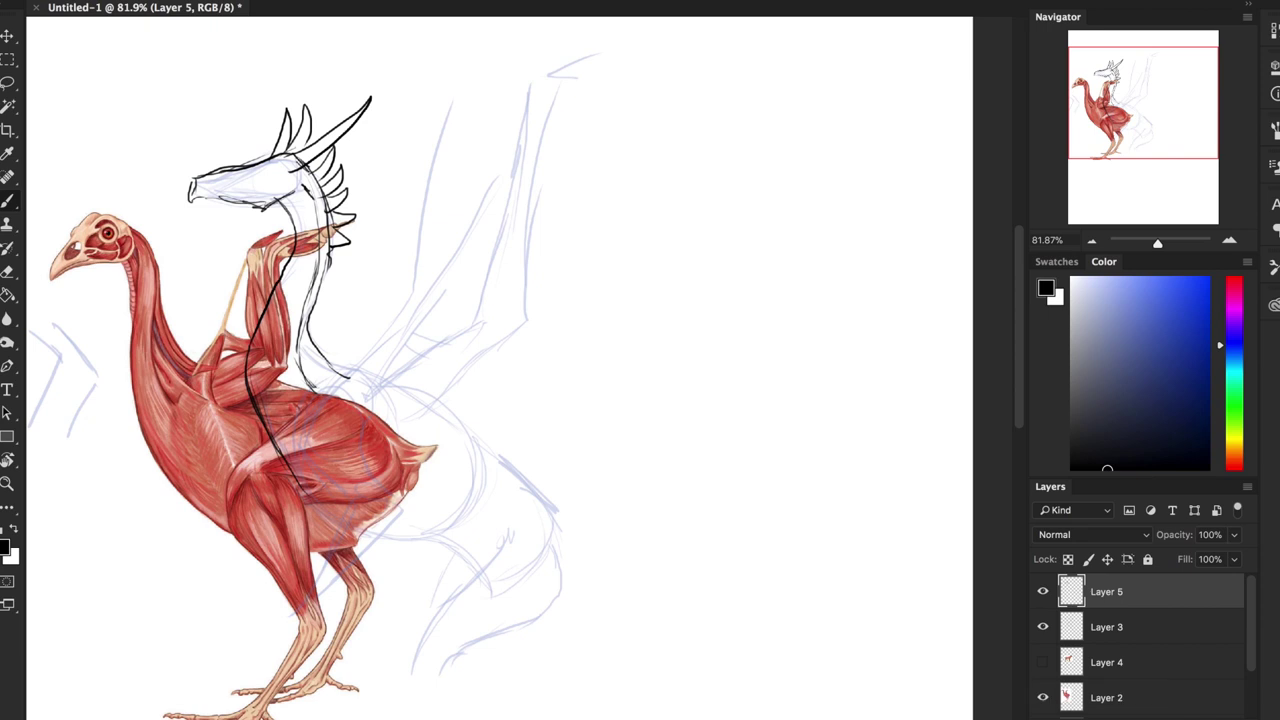
mouse_move(440, 346)
left_mouse_down()
mouse_move(381, 388)
mouse_move(467, 329)
left_mouse_up()
mouse_move(420, 412)
left_mouse_down()
mouse_move(472, 374)
mouse_move(524, 306)
mouse_move(490, 320)
left_mouse_up()
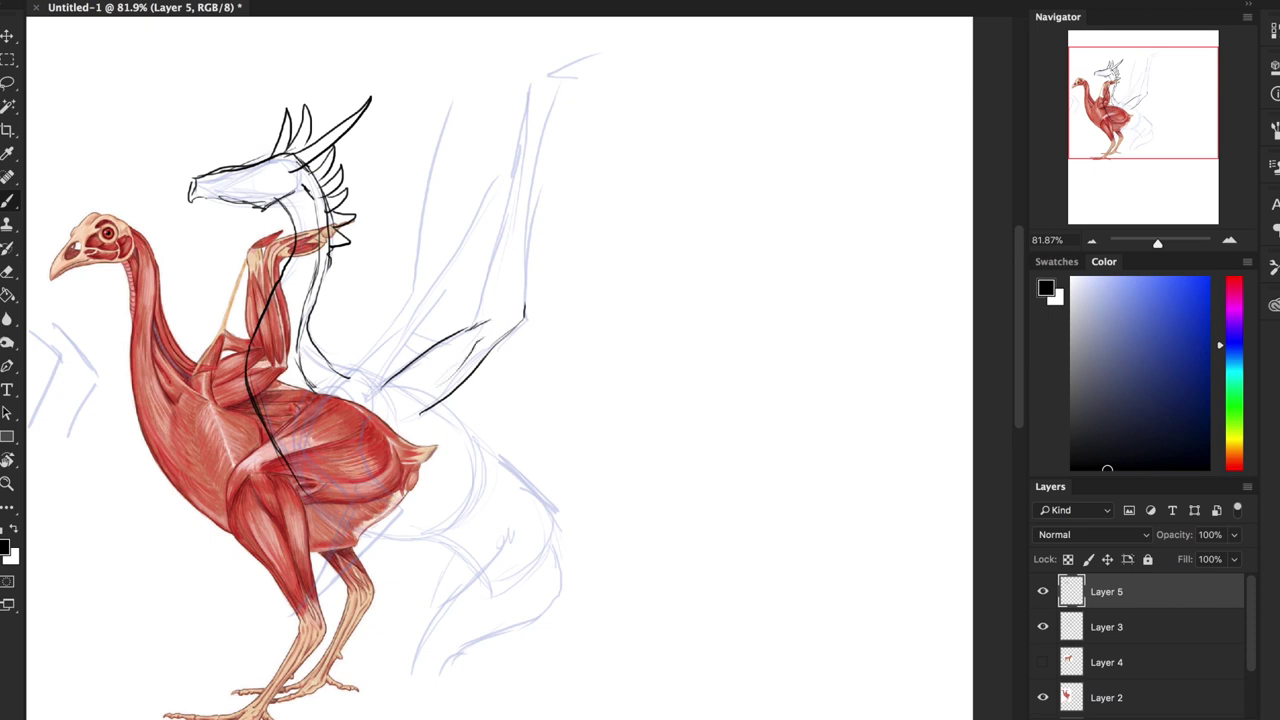
mouse_move(478, 322)
left_mouse_down()
mouse_move(534, 97)
mouse_move(546, 145)
mouse_move(525, 315)
left_mouse_up()
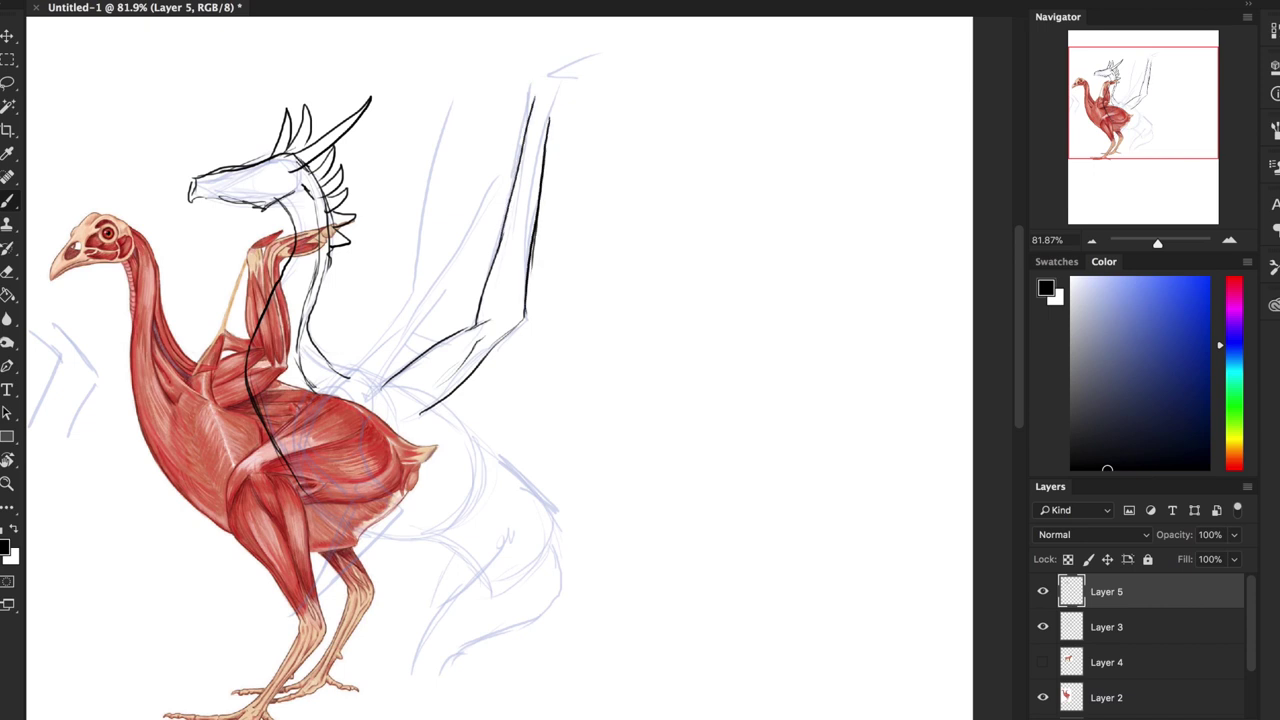
left_click_drag(536, 122, 499, 305)
Draw the wrist and a clawed hand at the wing's tip, and add the skin-fold line from shoulder to wrist
left_click_drag(530, 94, 548, 117)
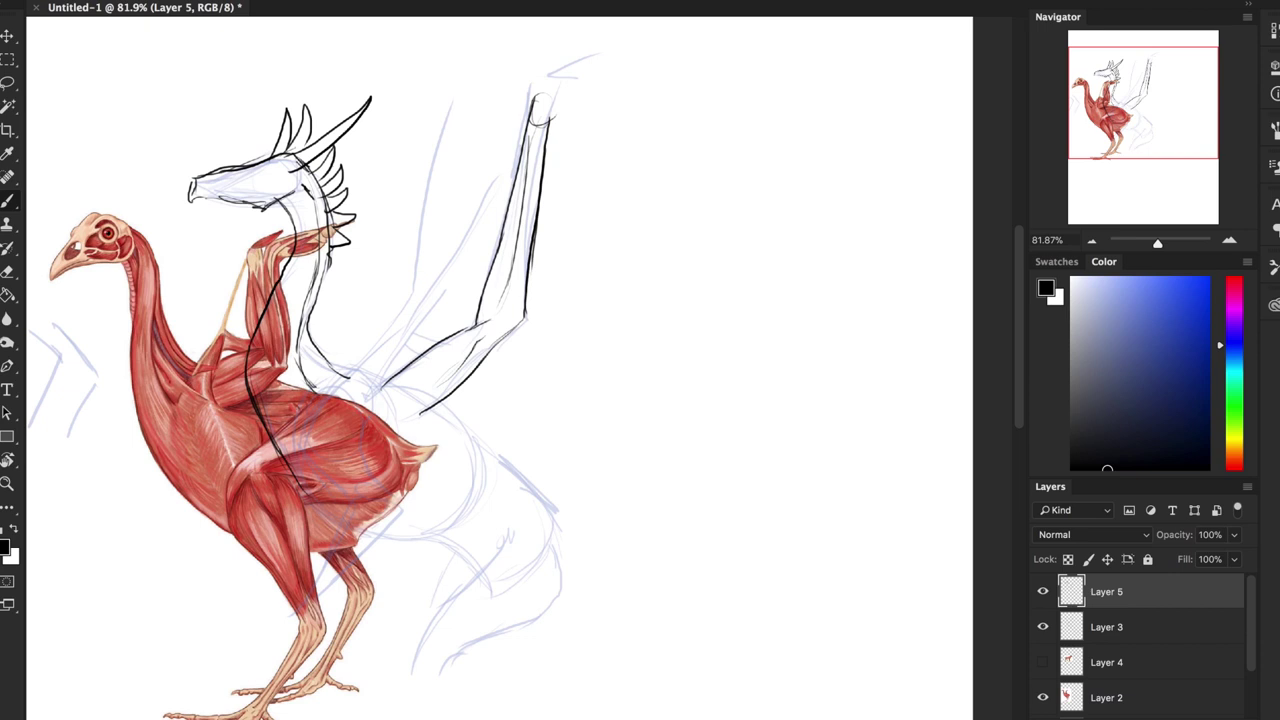
mouse_move(536, 98)
left_mouse_down()
mouse_move(584, 66)
mouse_move(546, 121)
left_mouse_up()
mouse_move(570, 76)
left_mouse_down()
mouse_move(650, 78)
mouse_move(596, 84)
mouse_move(556, 122)
mouse_move(600, 82)
mouse_move(554, 122)
left_mouse_up()
mouse_move(594, 96)
left_mouse_down()
mouse_move(650, 104)
mouse_move(596, 134)
mouse_move(576, 118)
mouse_move(574, 142)
mouse_move(566, 130)
left_mouse_up()
mouse_move(652, 66)
left_mouse_down()
mouse_move(670, 70)
mouse_move(666, 110)
mouse_move(624, 134)
mouse_move(734, 74)
left_mouse_up()
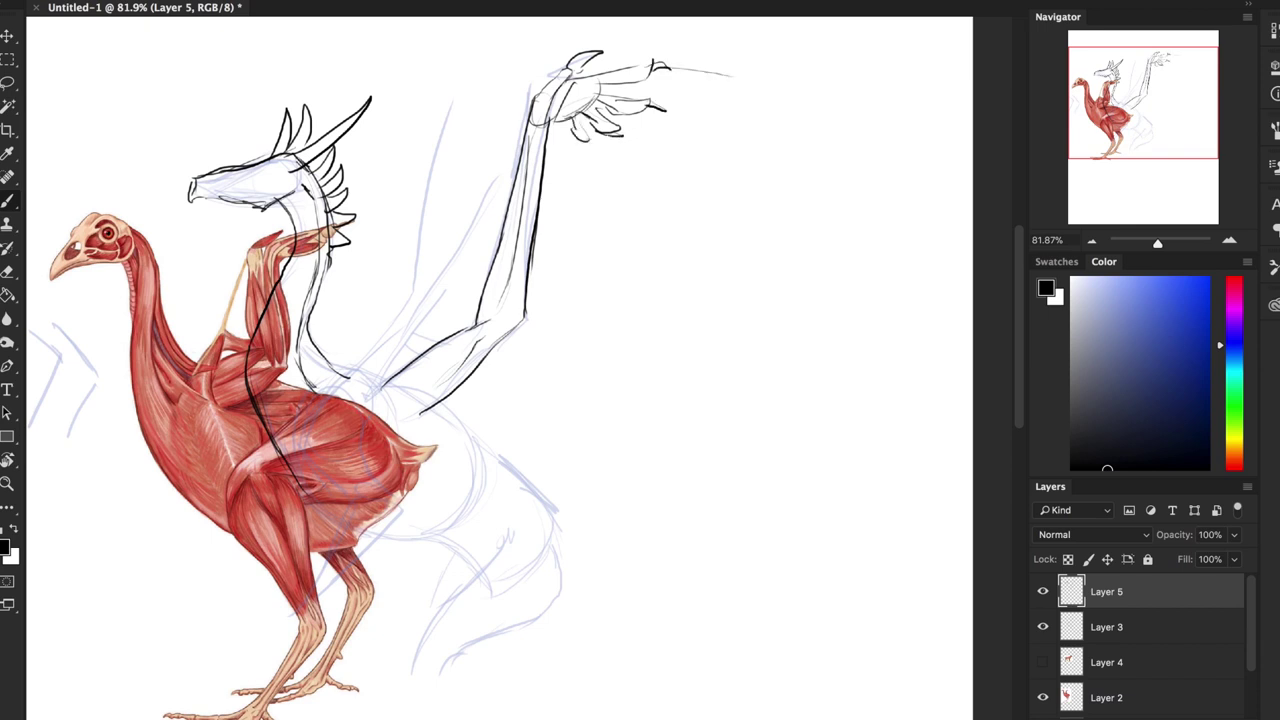
mouse_move(336, 374)
left_mouse_down()
mouse_move(408, 378)
mouse_move(367, 389)
mouse_move(449, 264)
mouse_move(537, 81)
mouse_move(455, 258)
mouse_move(354, 392)
mouse_move(394, 382)
mouse_move(509, 169)
mouse_move(535, 91)
left_mouse_up()
Show the dog muscle reference on Layer 4 and hide the chicken reference on Layer 2
left_click_drag(535, 471, 577, 370)
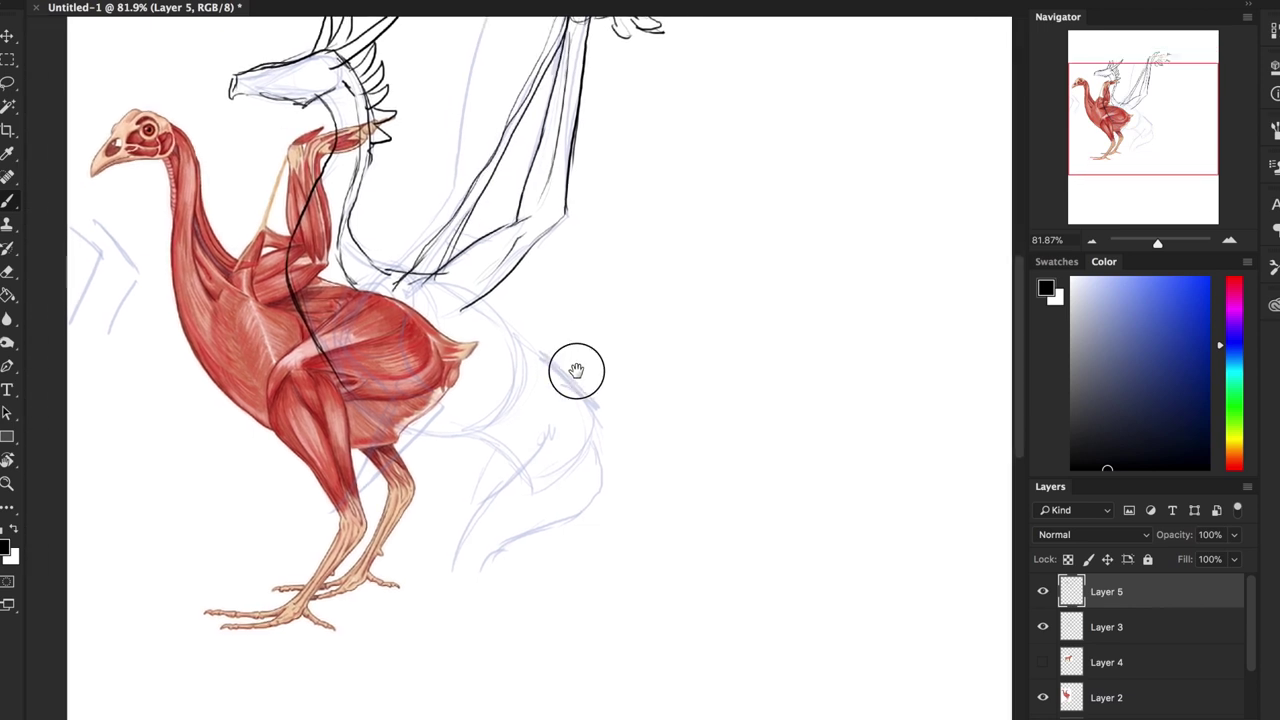
left_click(1043, 662)
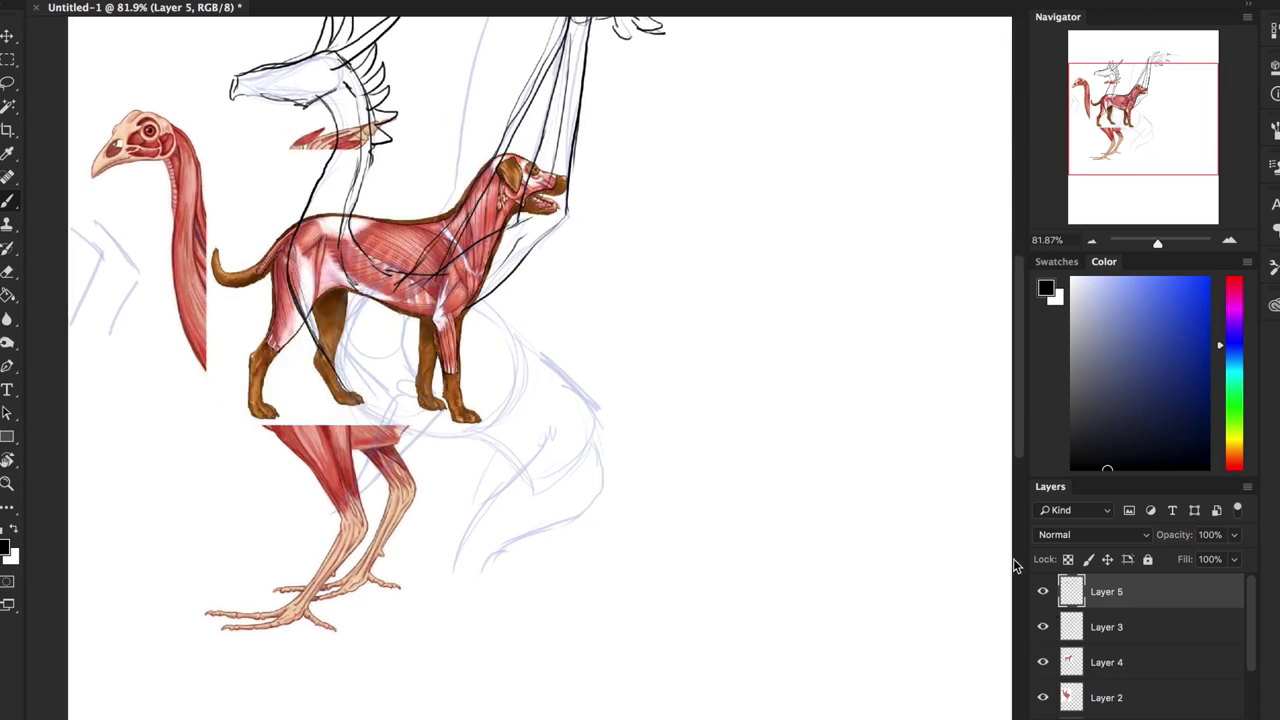
left_click(1043, 697)
left_click(1043, 600)
left_click(1043, 600)
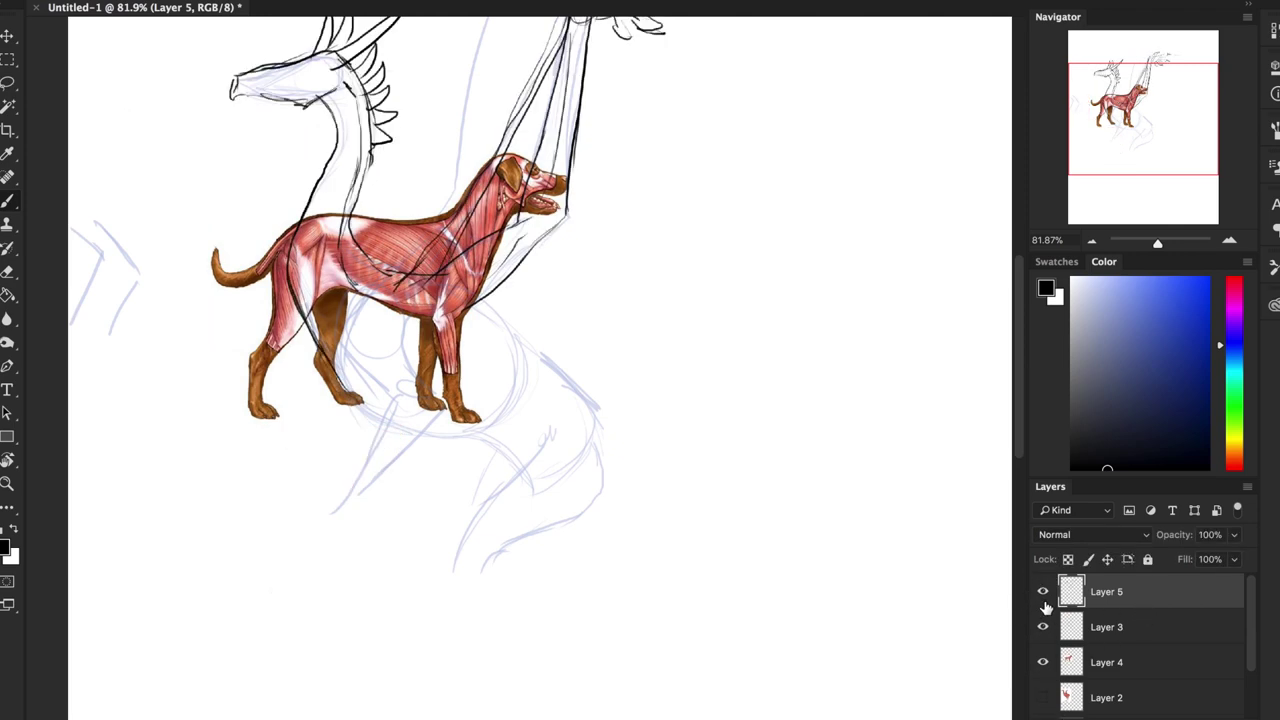
Move the dog reference to the empty canvas beside the creature, and make Layer 5 active for brushing
left_click(1110, 664)
key("v")
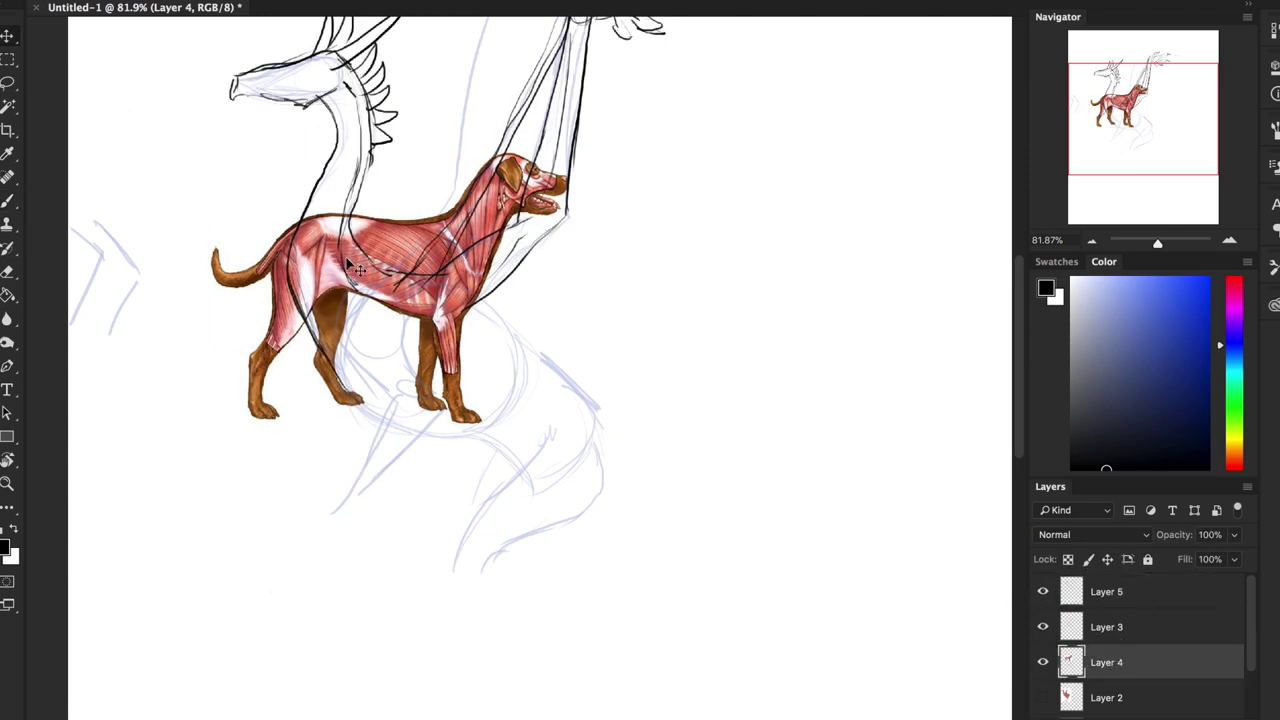
mouse_move(380, 285)
left_mouse_down()
mouse_move(640, 460)
mouse_move(805, 480)
left_mouse_up()
left_click(1116, 628)
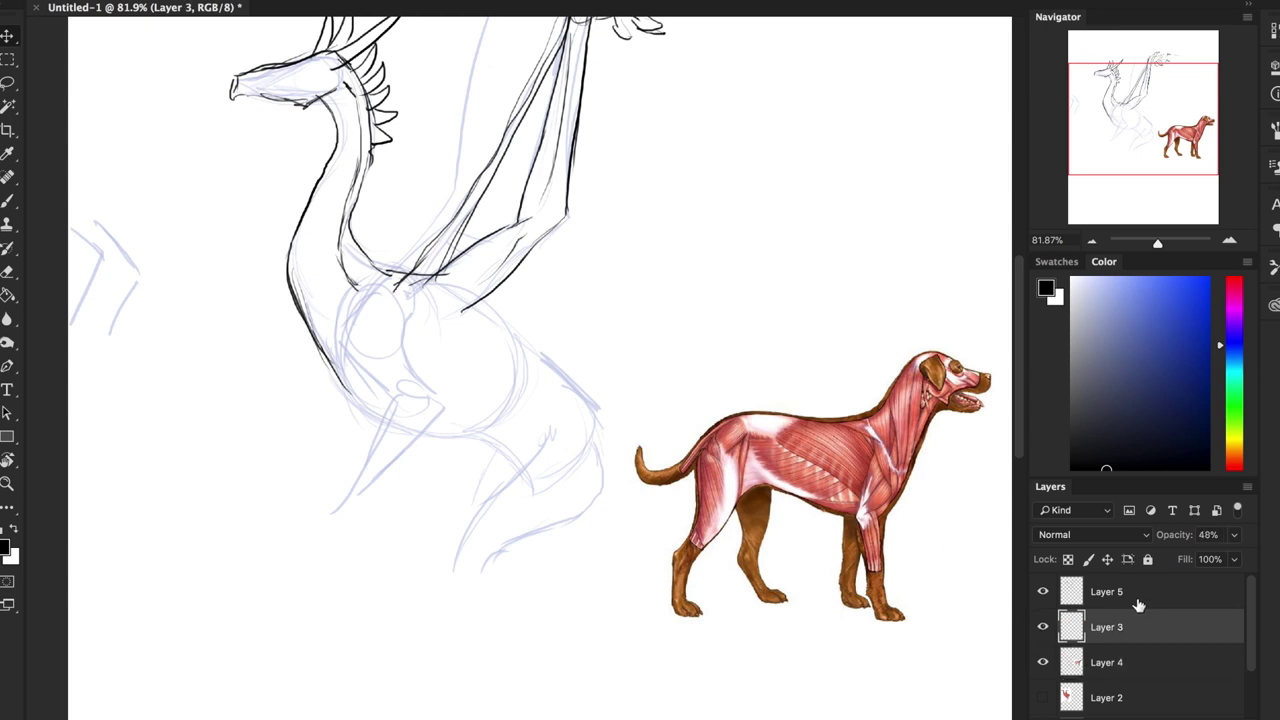
left_click(1130, 592)
key("b")
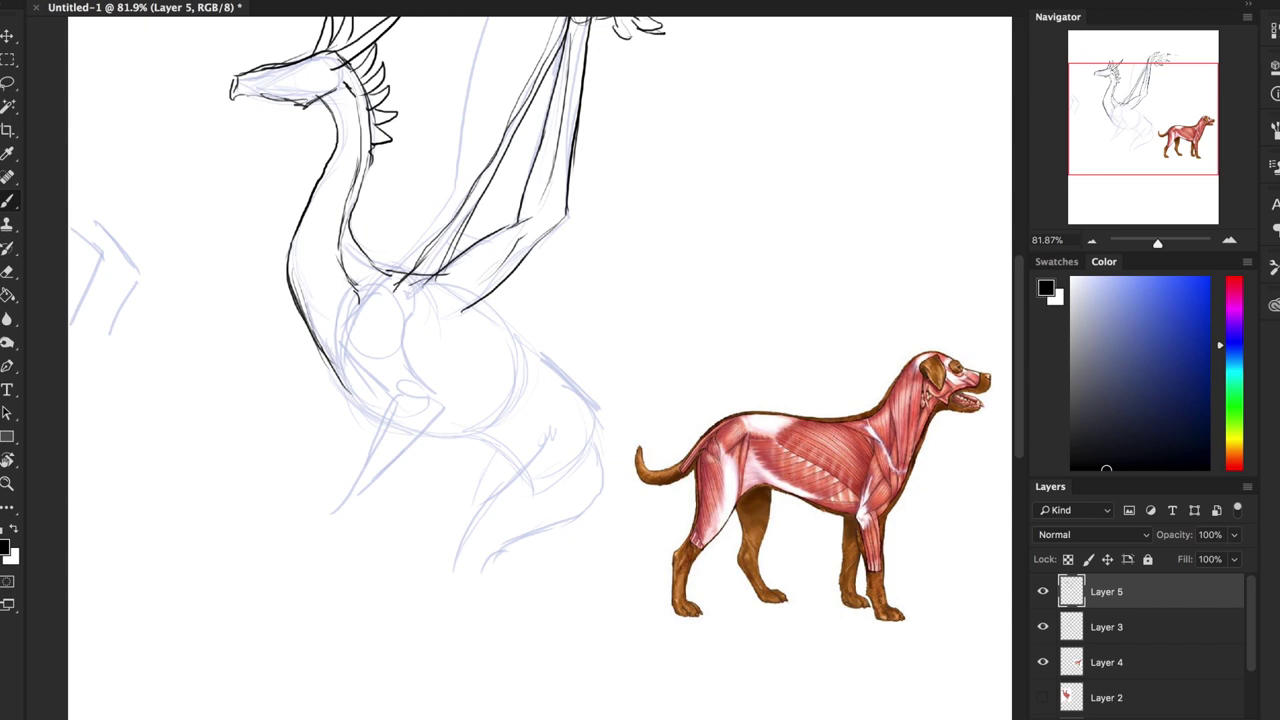
Draw the foreleg's shoulder and rear contour past the elbow, tracing the matching rear contour on the dog's front leg
mouse_move(363, 297)
left_mouse_down()
mouse_move(345, 357)
mouse_move(380, 412)
left_mouse_up()
mouse_move(408, 311)
left_mouse_down()
mouse_move(418, 390)
mouse_move(410, 376)
left_mouse_up()
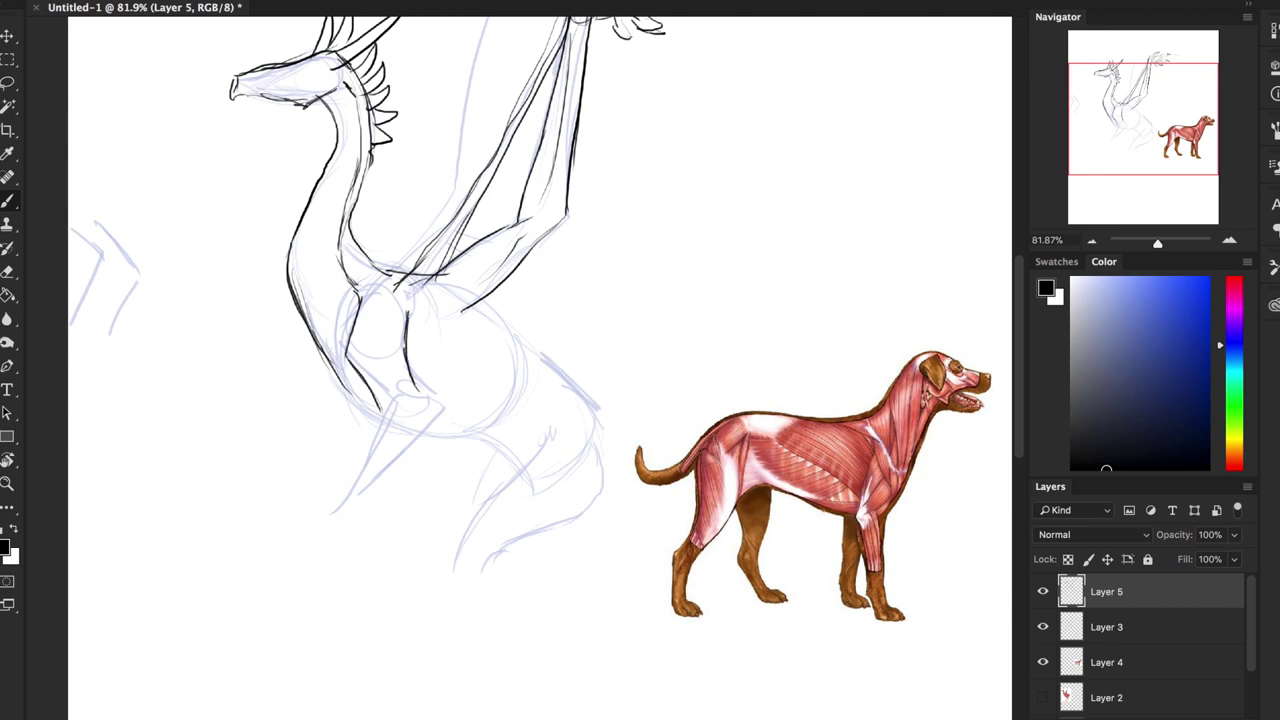
mouse_move(875, 456)
left_mouse_down()
mouse_move(851, 527)
mouse_move(862, 610)
left_mouse_up()
left_click_drag(412, 386, 431, 416)
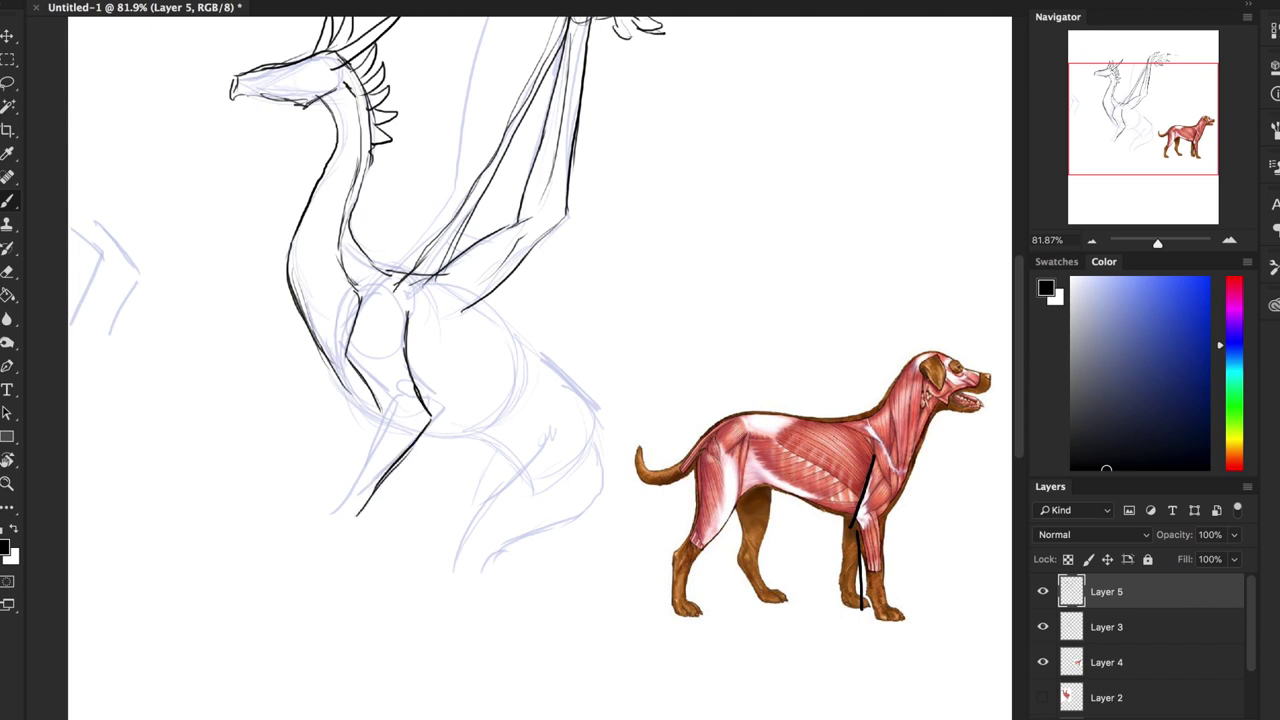
Draw the front contour of the creature's upper and lower foreleg, tracing the same contour on the dog's front leg
left_click_drag(908, 468, 887, 592)
left_click_drag(350, 354, 379, 415)
mouse_move(357, 362)
left_mouse_down()
mouse_move(385, 421)
mouse_move(332, 532)
left_mouse_up()
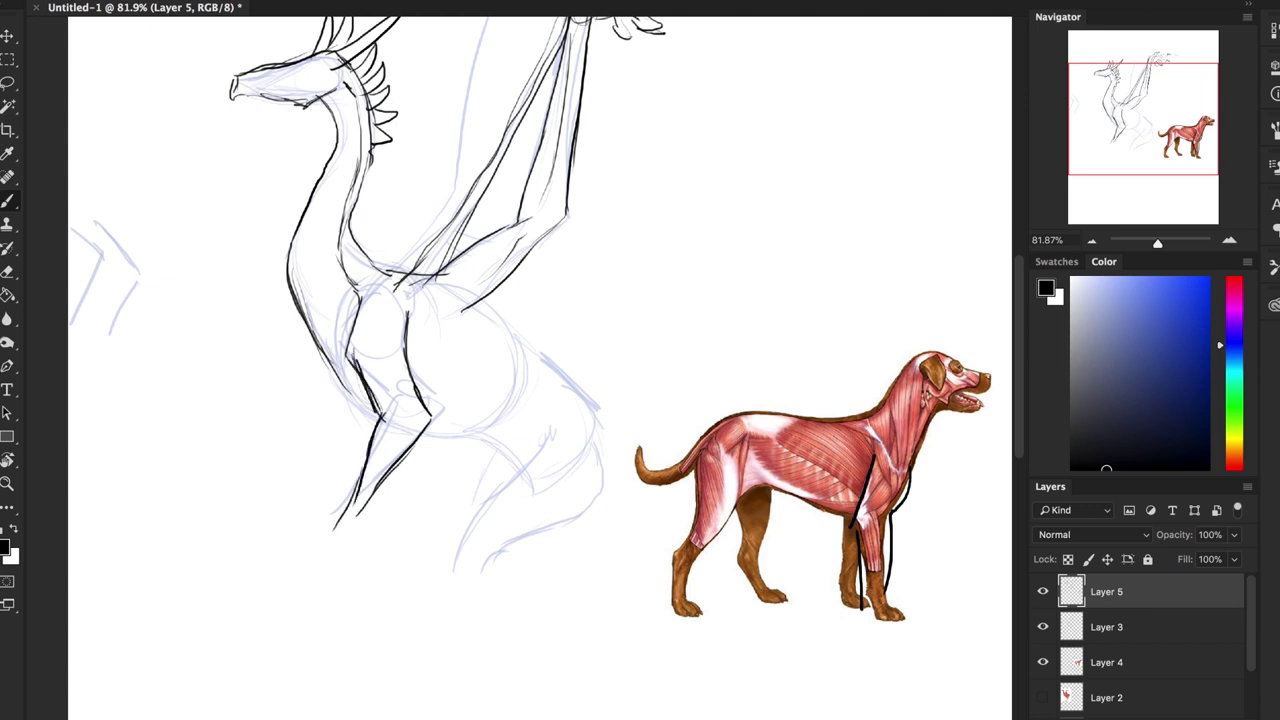
left_click_drag(364, 472, 330, 536)
Erase the stroke at the front of the shoulder and redraw it as a rounder curve from the neck's base
key("e")
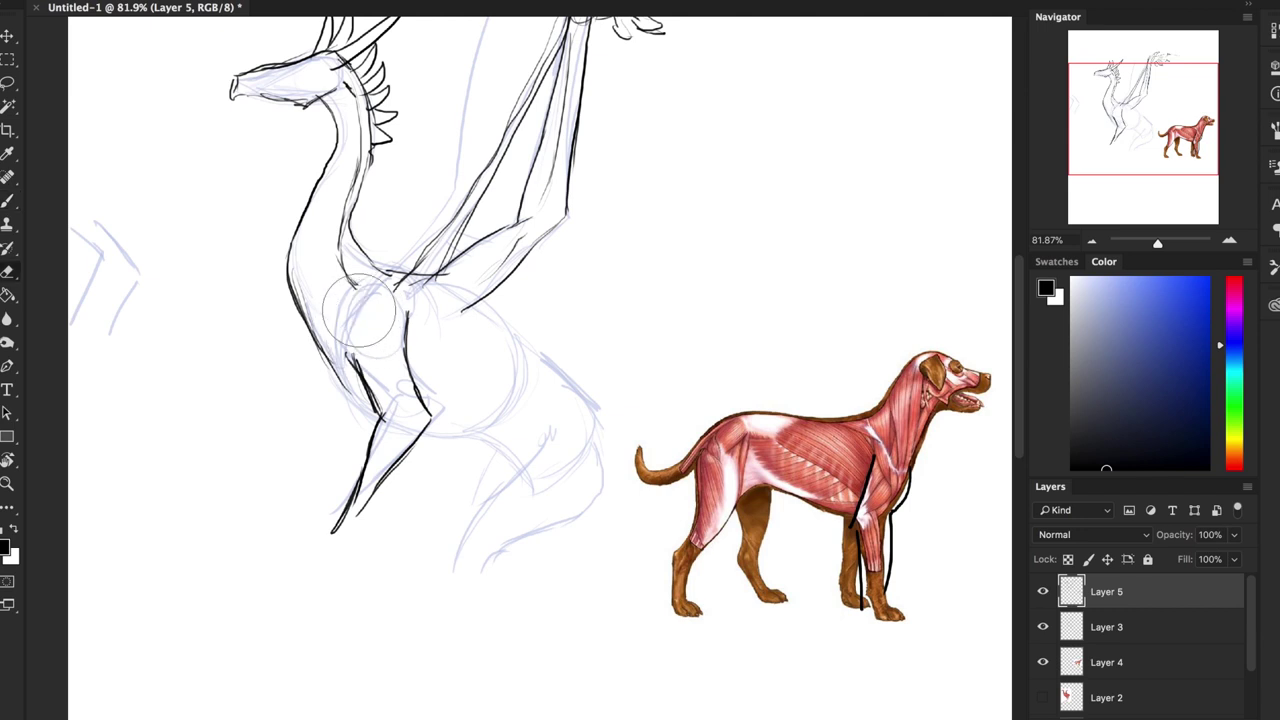
left_click_drag(350, 288, 362, 312)
key("b")
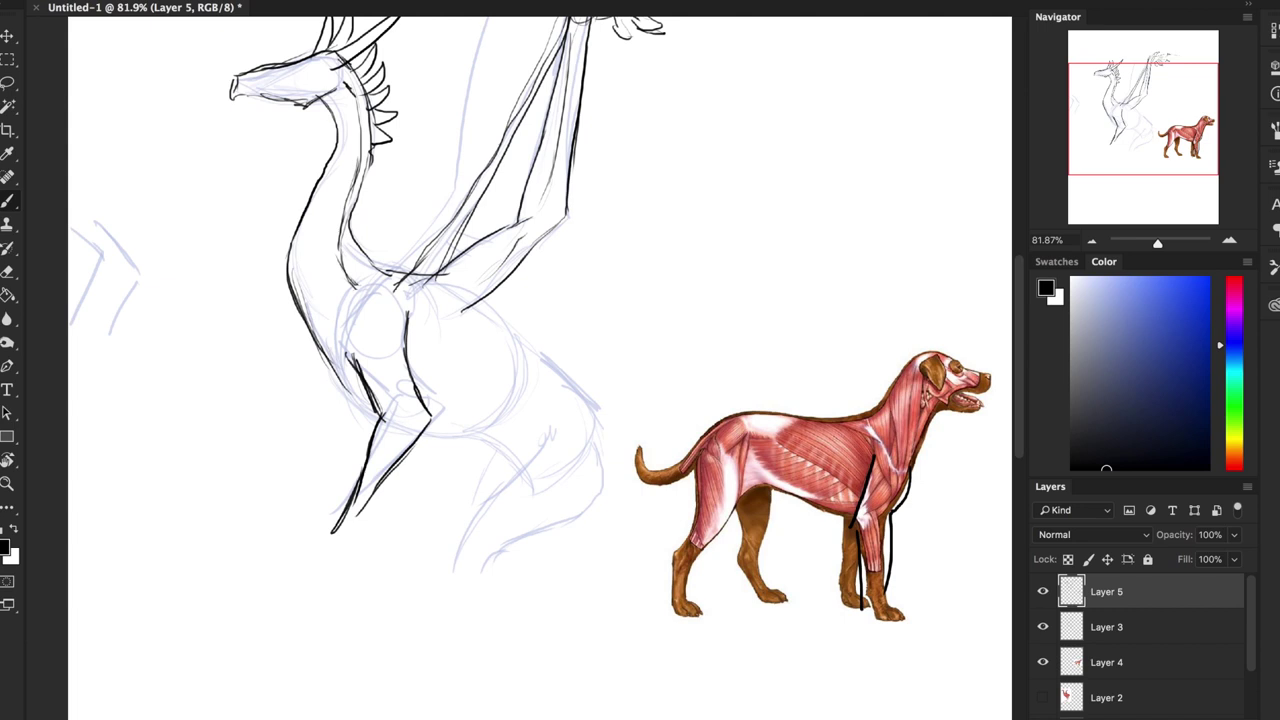
mouse_move(358, 278)
left_mouse_down()
mouse_move(344, 344)
mouse_move(357, 317)
left_mouse_up()
Add the shoulder, upper arm and forearm muscle divisions and a wrist to the foreleg, marking the matching muscles on the dog
mouse_move(873, 441)
left_mouse_down()
mouse_move(896, 483)
mouse_move(890, 503)
left_mouse_up()
mouse_move(402, 313)
left_mouse_down()
mouse_move(374, 358)
mouse_move(382, 412)
left_mouse_up()
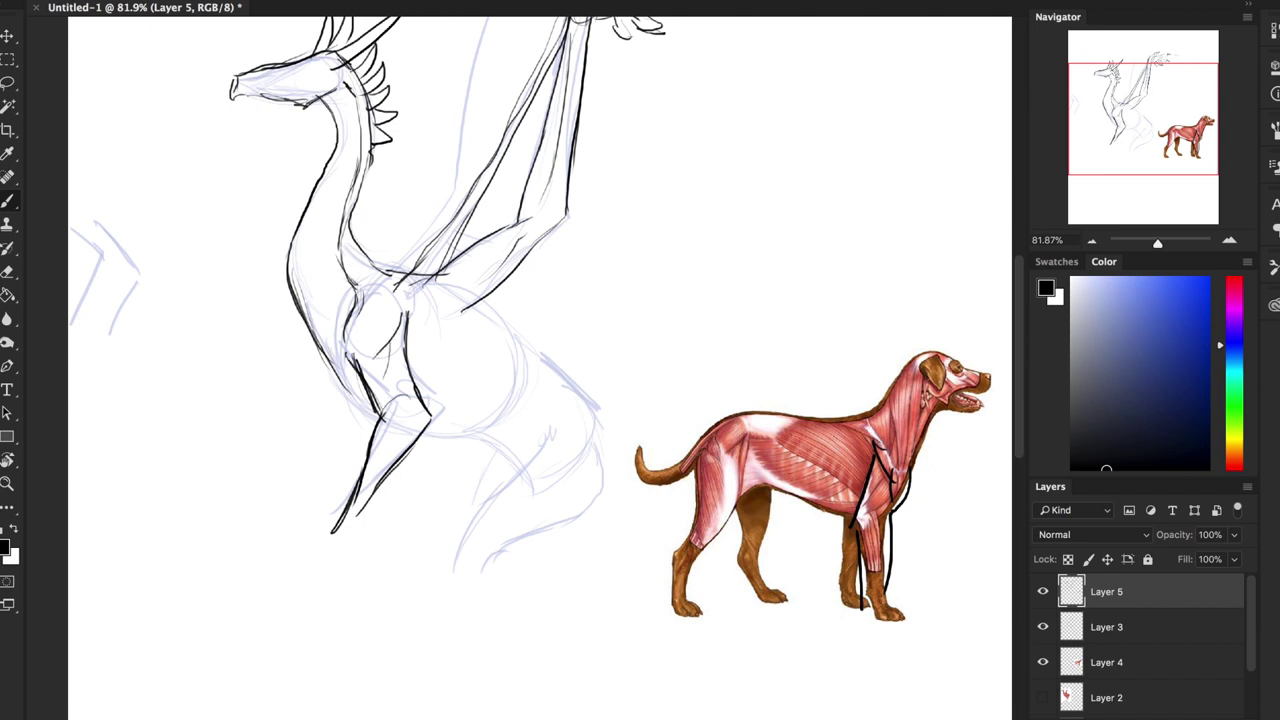
left_click_drag(870, 516, 882, 570)
mouse_move(412, 412)
left_mouse_down()
mouse_move(350, 516)
mouse_move(346, 554)
left_mouse_up()
left_click_drag(366, 498, 374, 552)
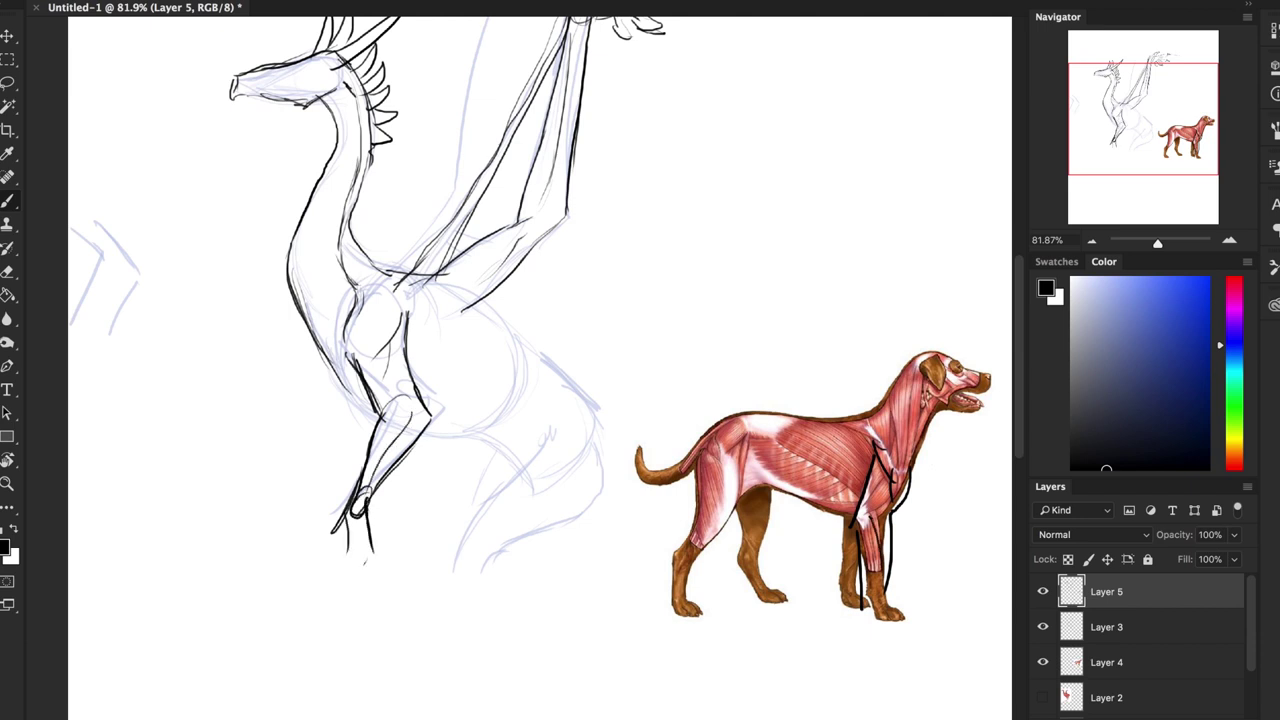
Darken the lower chest contour, and draw the belly line and the back line down to the rump
left_click_drag(330, 365, 371, 410)
mouse_move(330, 366)
left_mouse_down()
mouse_move(371, 414)
mouse_move(337, 385)
left_mouse_up()
mouse_move(418, 446)
left_mouse_down()
mouse_move(486, 446)
mouse_move(524, 468)
left_mouse_up()
left_click_drag(484, 298, 594, 406)
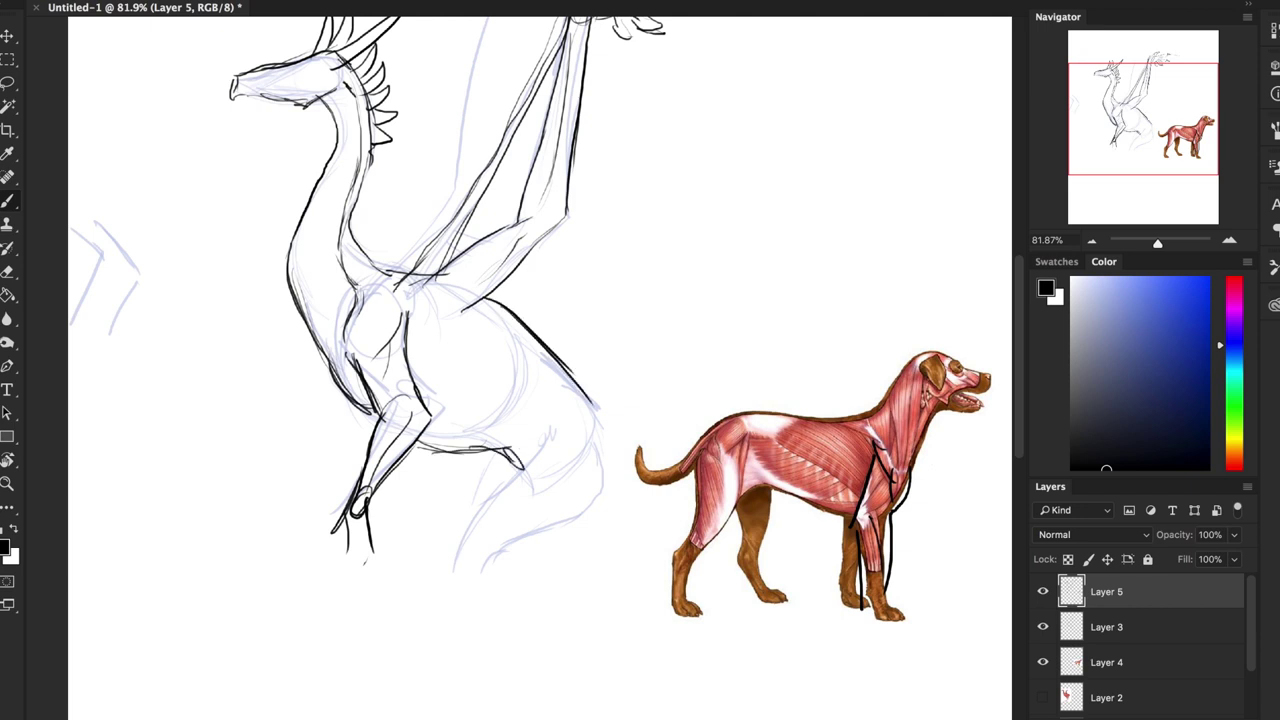
Sketch a small side diagram of the torso with its dividing flank line above the dog reference
left_click_drag(712, 244, 846, 288)
left_click_drag(718, 316, 822, 340)
mouse_move(754, 244)
left_mouse_down()
mouse_move(808, 308)
mouse_move(856, 334)
left_mouse_up()
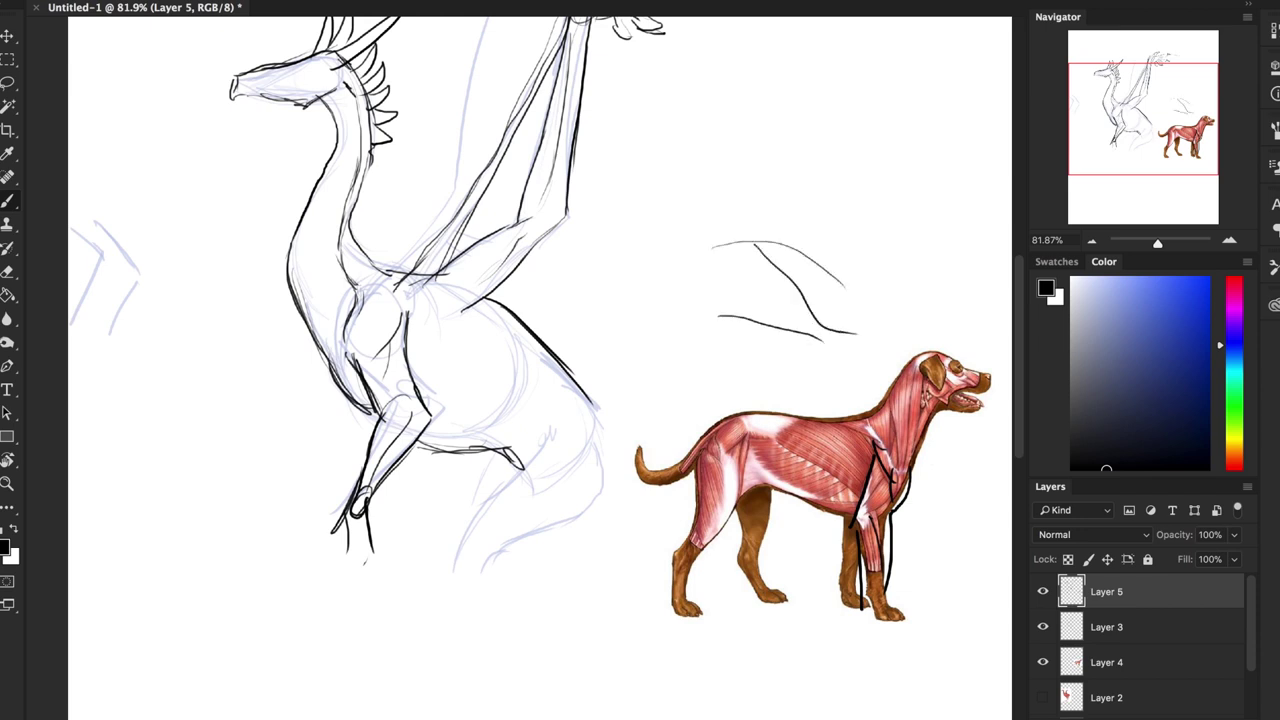
left_click_drag(727, 274, 780, 270)
Draw the creature's flank line and rump shape, marking the dog's flank muscle and adding a curved arrow above its rump
mouse_move(449, 314)
left_mouse_down()
mouse_move(460, 310)
mouse_move(450, 340)
left_mouse_up()
left_click_drag(851, 493, 858, 502)
left_click_drag(766, 430, 856, 502)
mouse_move(424, 402)
left_mouse_down()
mouse_move(536, 401)
mouse_move(615, 442)
left_mouse_up()
mouse_move(576, 388)
left_mouse_down()
mouse_move(605, 458)
mouse_move(628, 470)
mouse_move(618, 444)
left_mouse_up()
mouse_move(672, 406)
left_mouse_down()
mouse_move(744, 394)
mouse_move(738, 404)
left_mouse_up()
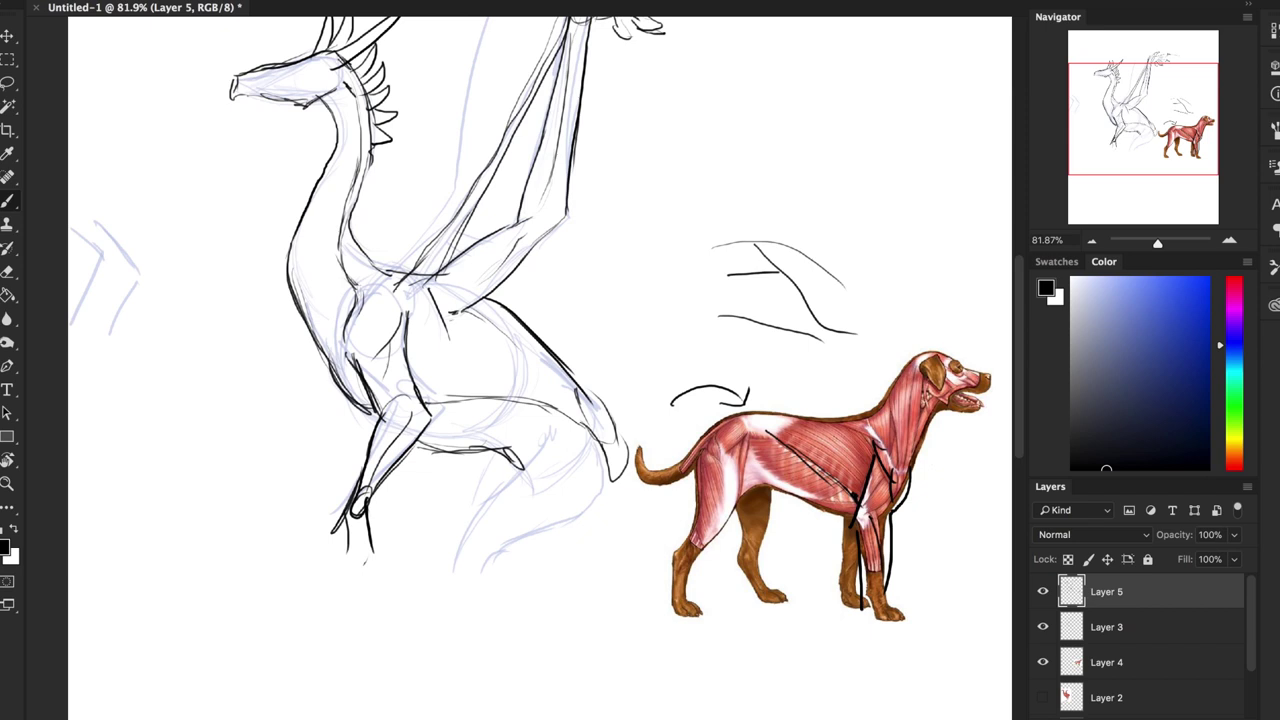
Add muscle strokes behind the creature's shoulder, tracing the matching shoulder muscles on the dog reference
left_click_drag(448, 321, 464, 318)
left_click_drag(842, 444, 900, 396)
left_click_drag(416, 276, 454, 346)
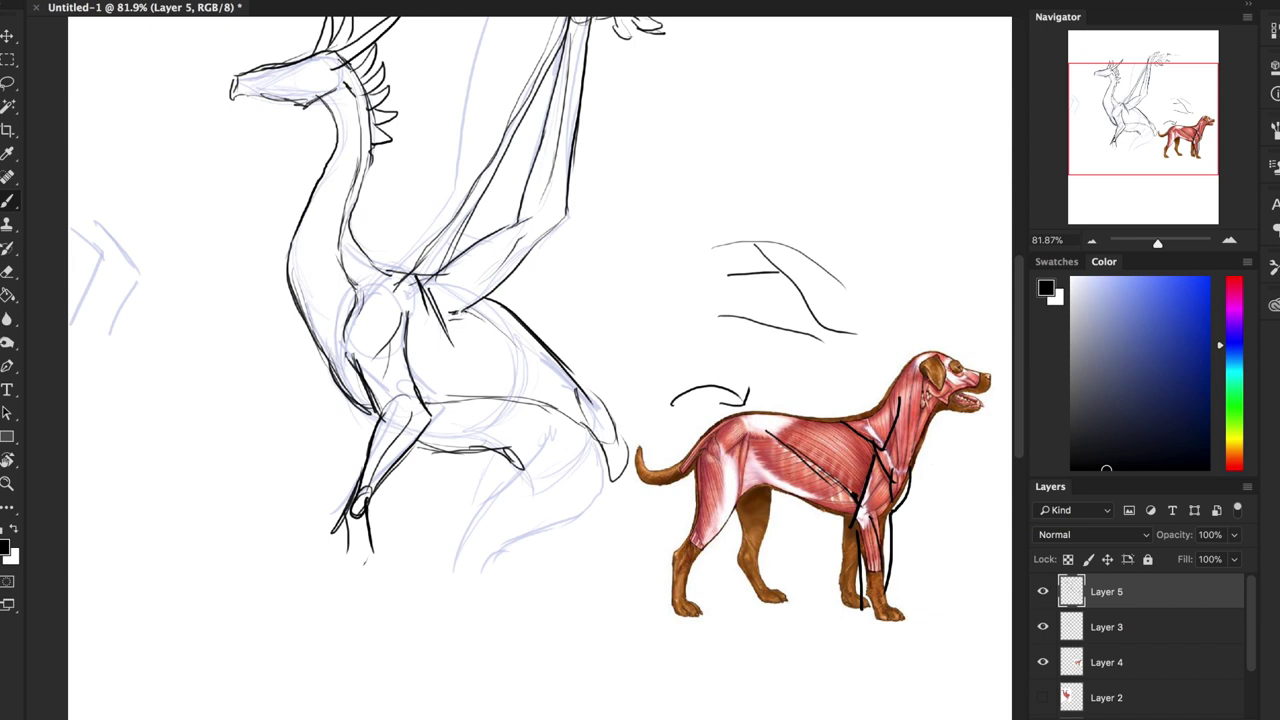
Strengthen the start of the creature's back line and its belly contour, marking the belly line on the dog
left_click_drag(465, 311, 515, 317)
left_click_drag(817, 494, 845, 505)
mouse_move(418, 442)
left_mouse_down()
mouse_move(460, 452)
mouse_move(525, 431)
left_mouse_up()
Erase the flank line across the creature's torso and redraw it as a lighter curve toward the rump
left_click_drag(777, 479, 779, 469)
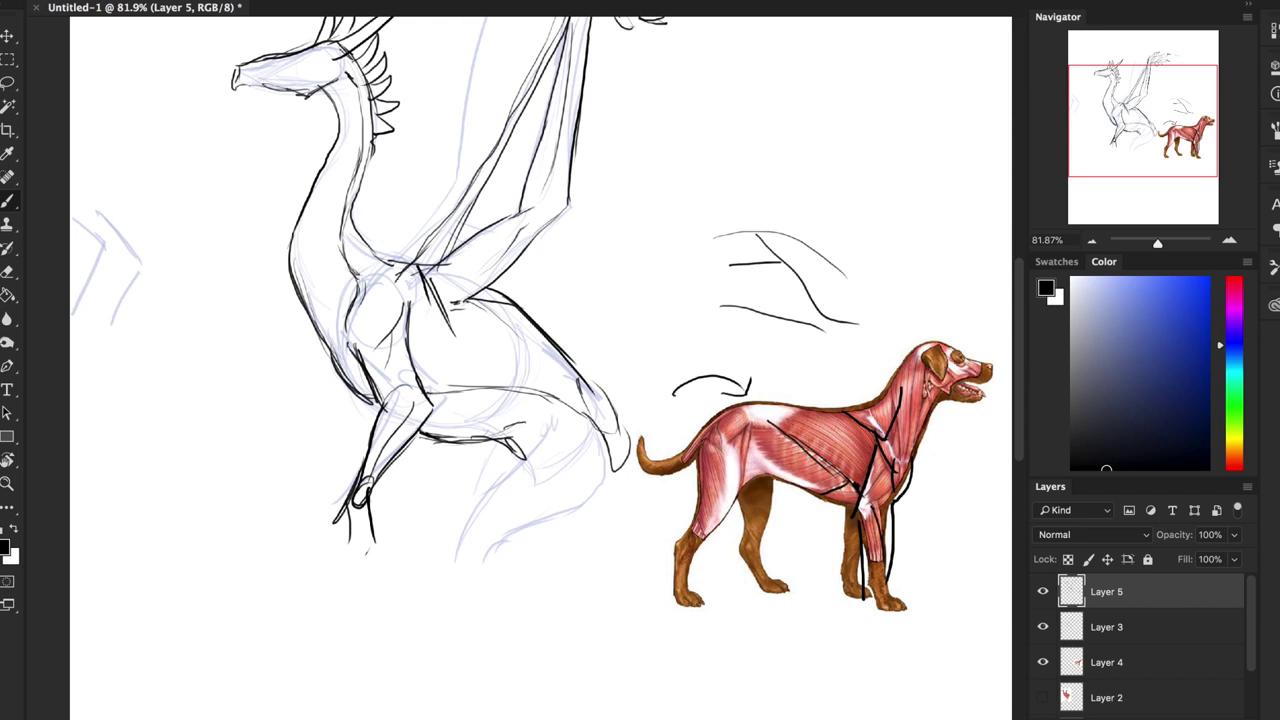
key("e")
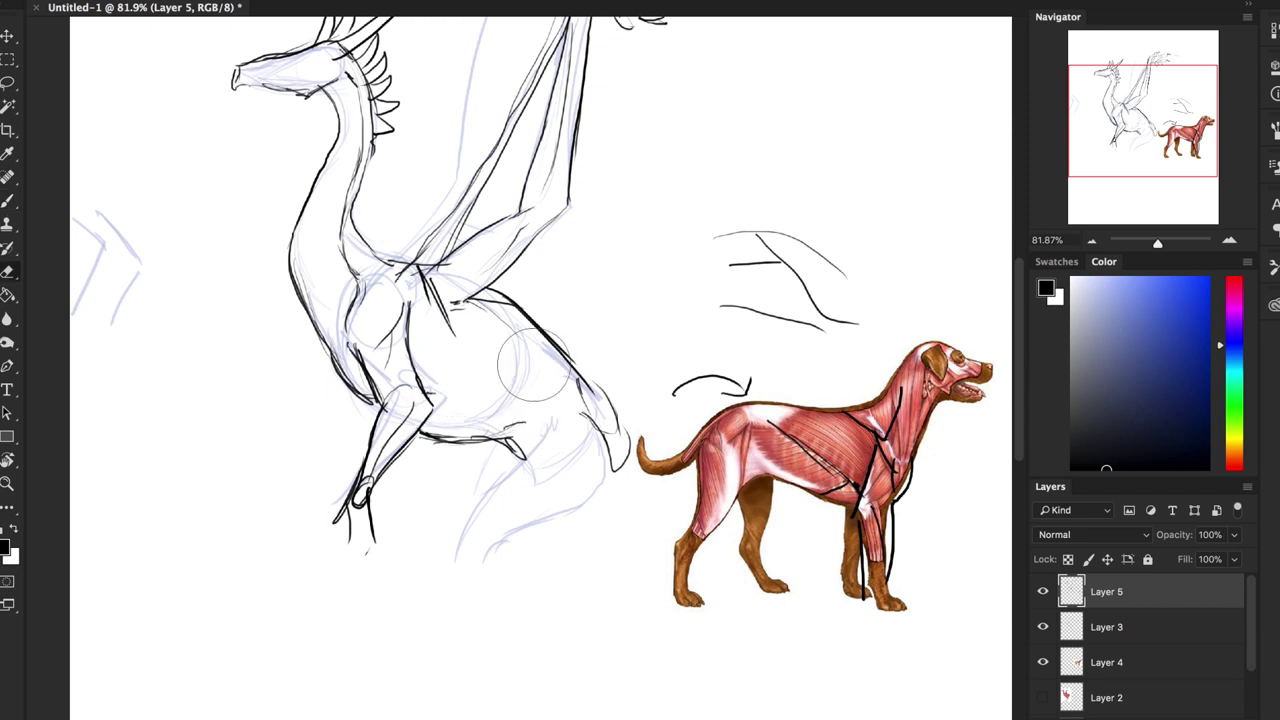
key("b")
left_click_drag(422, 386, 560, 391)
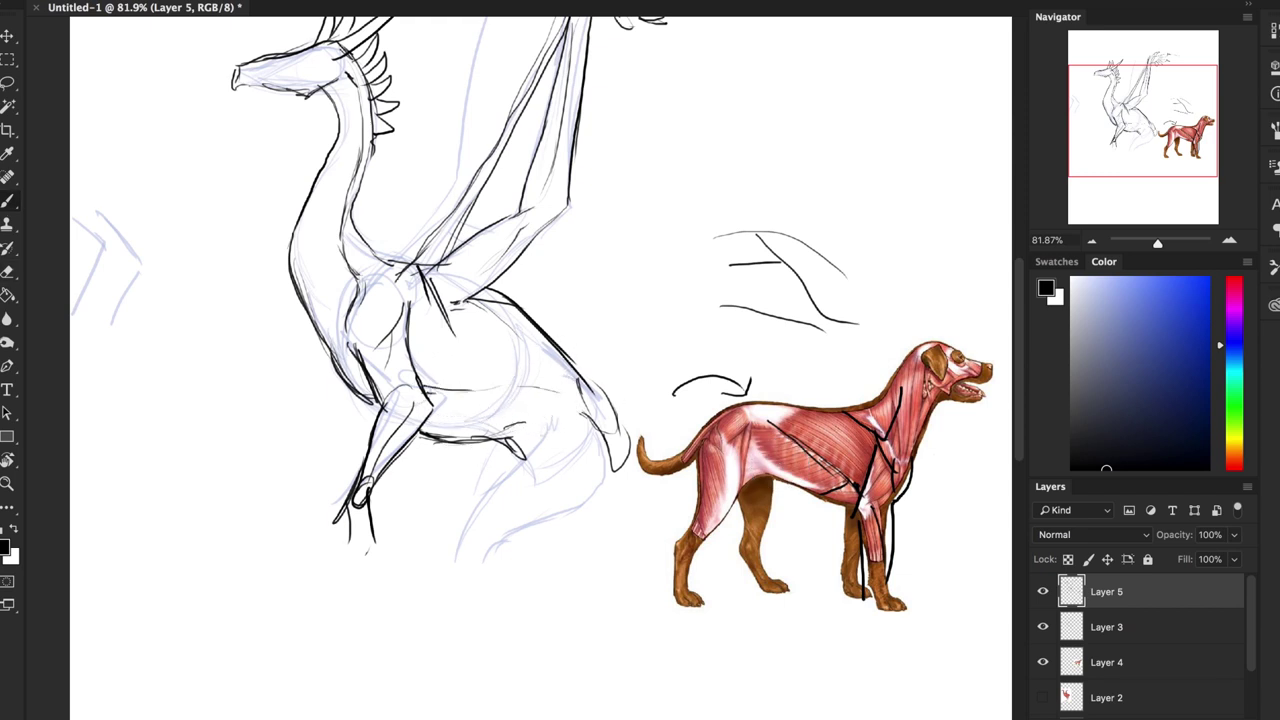
Draw curved black muscle strokes over the dog reference's ribcage and flank
scroll(737, 320, "down", 5)
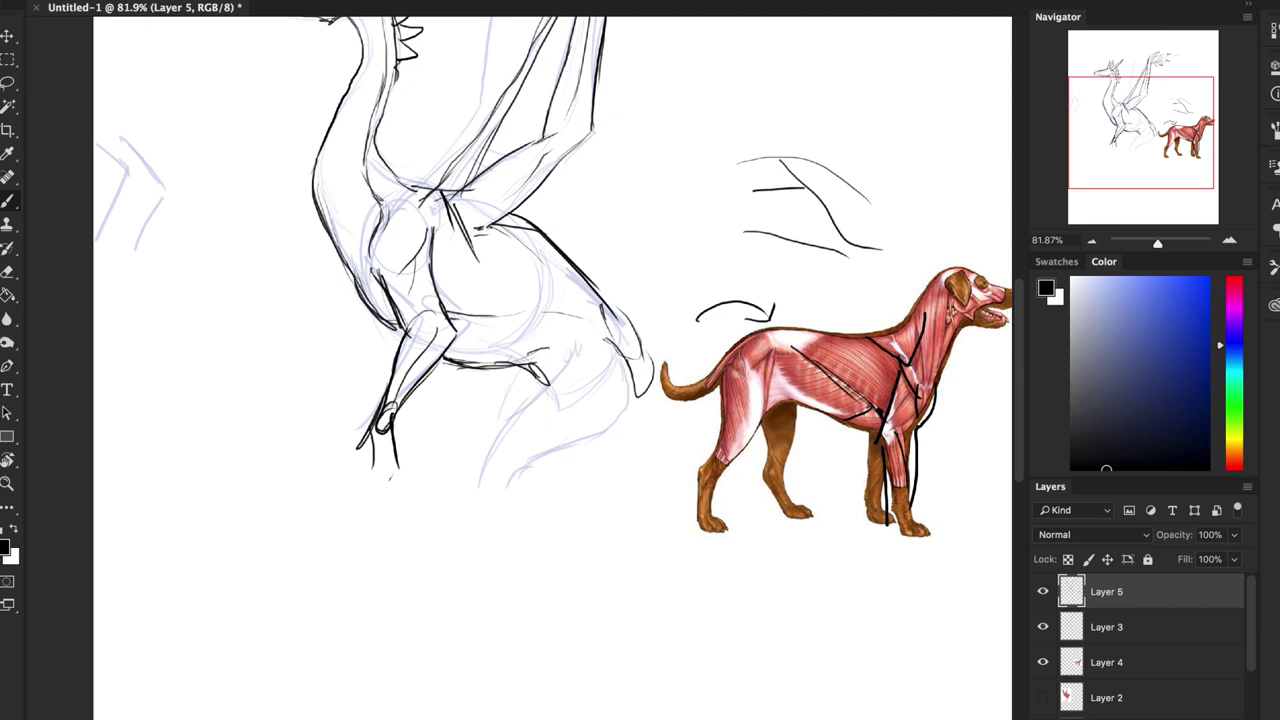
mouse_move(796, 338)
left_mouse_down()
mouse_move(889, 396)
mouse_move(877, 410)
mouse_move(840, 366)
mouse_move(804, 350)
mouse_move(890, 386)
mouse_move(816, 410)
mouse_move(832, 418)
left_mouse_up()
left_click_drag(886, 384, 810, 406)
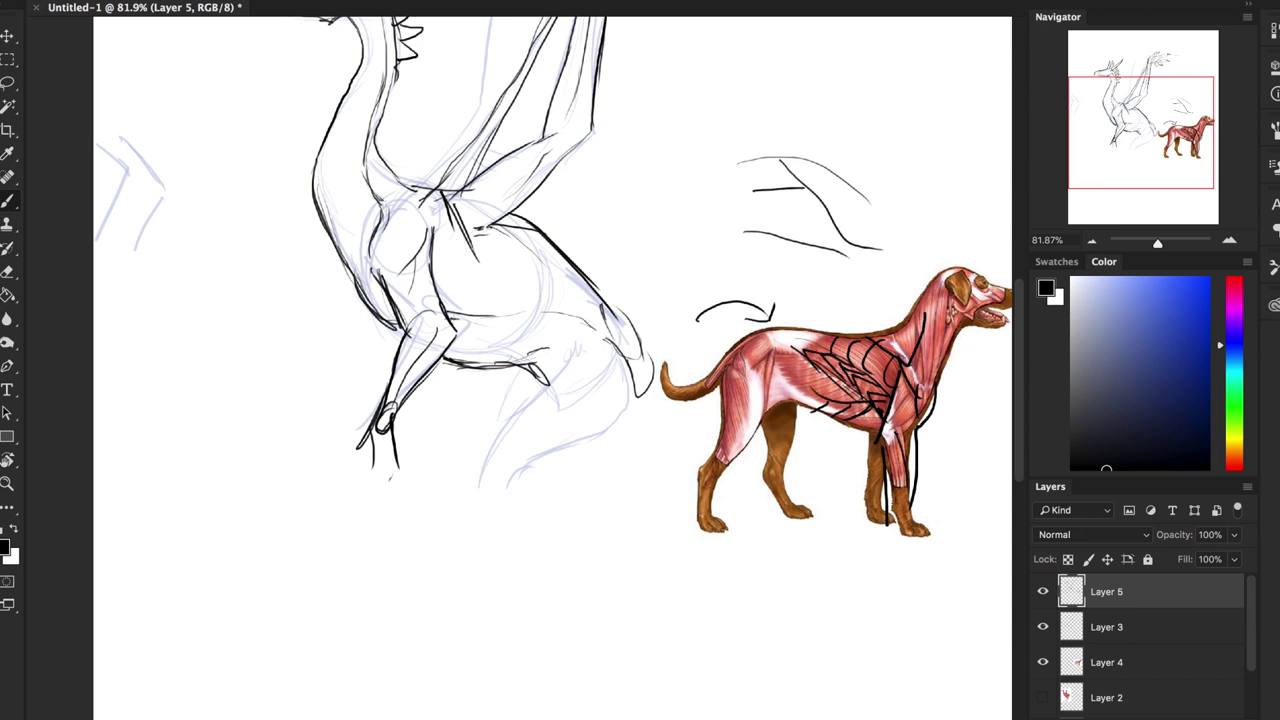
Outline the creature's hind thigh in black over the rough sketch and draw its tail as two long curved strokes
mouse_move(582, 340)
left_mouse_down()
mouse_move(582, 356)
mouse_move(512, 422)
mouse_move(486, 480)
left_mouse_up()
left_click_drag(556, 386, 490, 464)
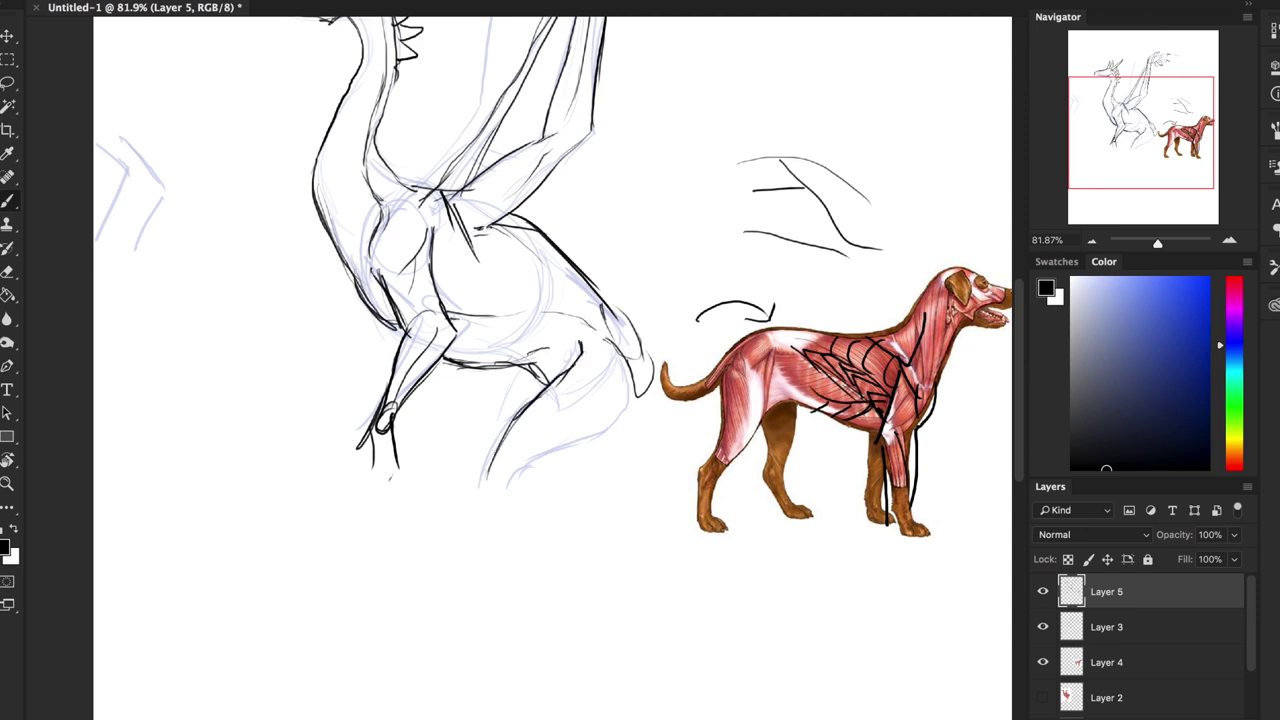
mouse_move(620, 350)
left_mouse_down()
mouse_move(626, 408)
mouse_move(512, 488)
left_mouse_up()
mouse_move(577, 338)
left_mouse_down()
mouse_move(612, 386)
mouse_move(574, 412)
left_mouse_up()
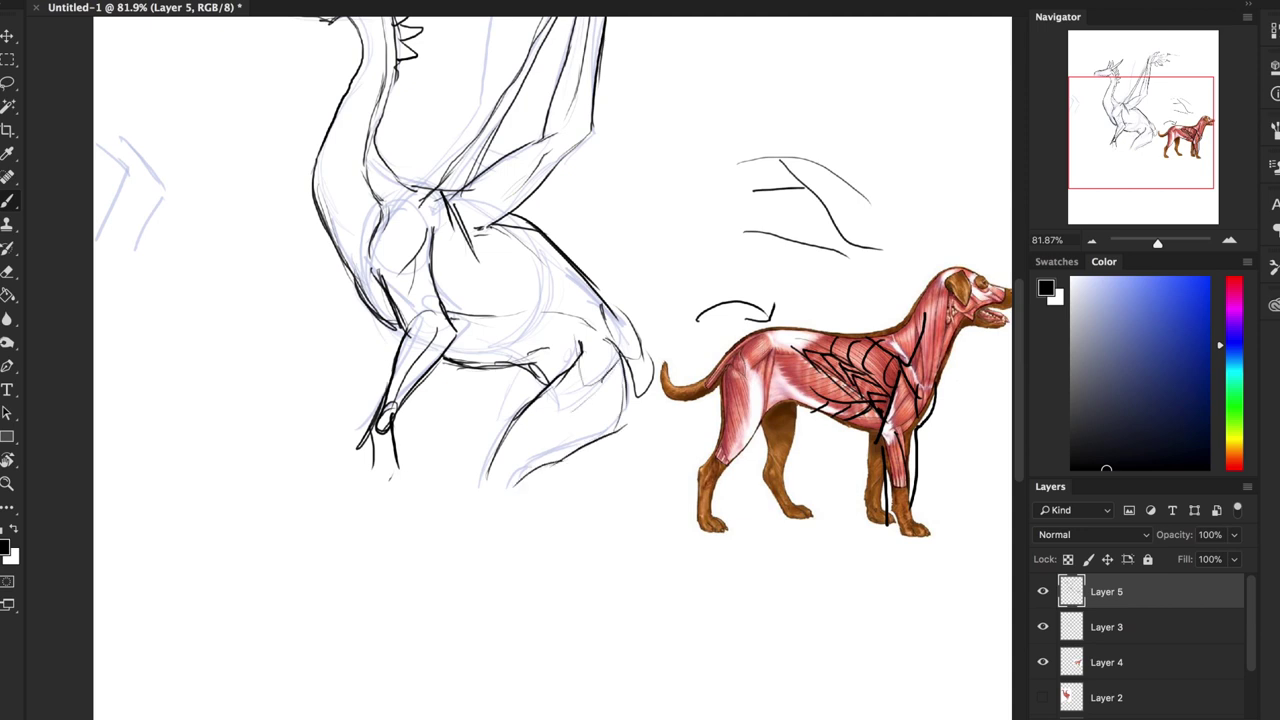
mouse_move(638, 344)
left_mouse_down()
mouse_move(654, 398)
mouse_move(592, 590)
left_mouse_up()
mouse_move(634, 384)
left_mouse_down()
mouse_move(640, 480)
mouse_move(562, 579)
left_mouse_up()
Draw a bold wing membrane curve up from the tail and extend the upper wing fingers outward with long lines
mouse_move(742, 251)
left_mouse_down()
mouse_move(724, 470)
mouse_move(751, 400)
mouse_move(720, 366)
mouse_move(694, 371)
mouse_move(696, 272)
mouse_move(680, 274)
mouse_move(1037, 262)
mouse_move(1180, 200)
mouse_move(1156, 244)
left_mouse_up()
key("b")
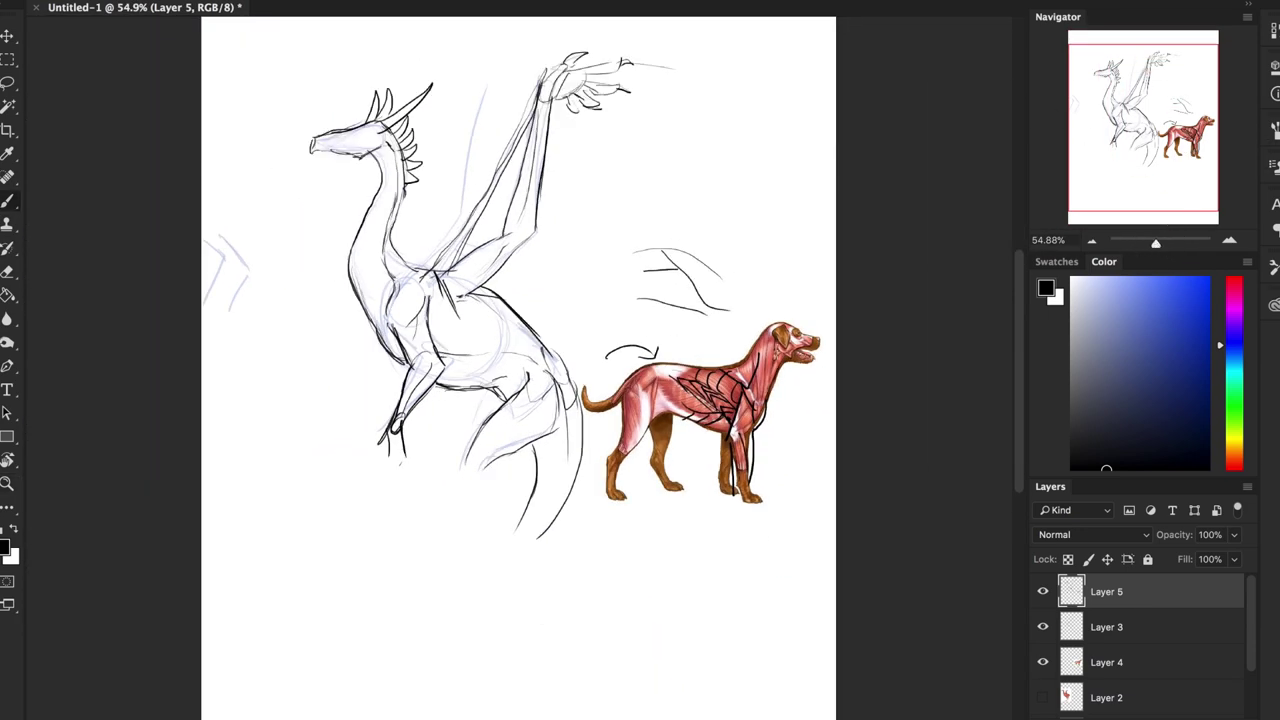
mouse_move(579, 430)
left_mouse_down()
mouse_move(573, 482)
mouse_move(796, 173)
left_mouse_up()
left_click_drag(618, 62, 806, 86)
left_click_drag(596, 87, 823, 143)
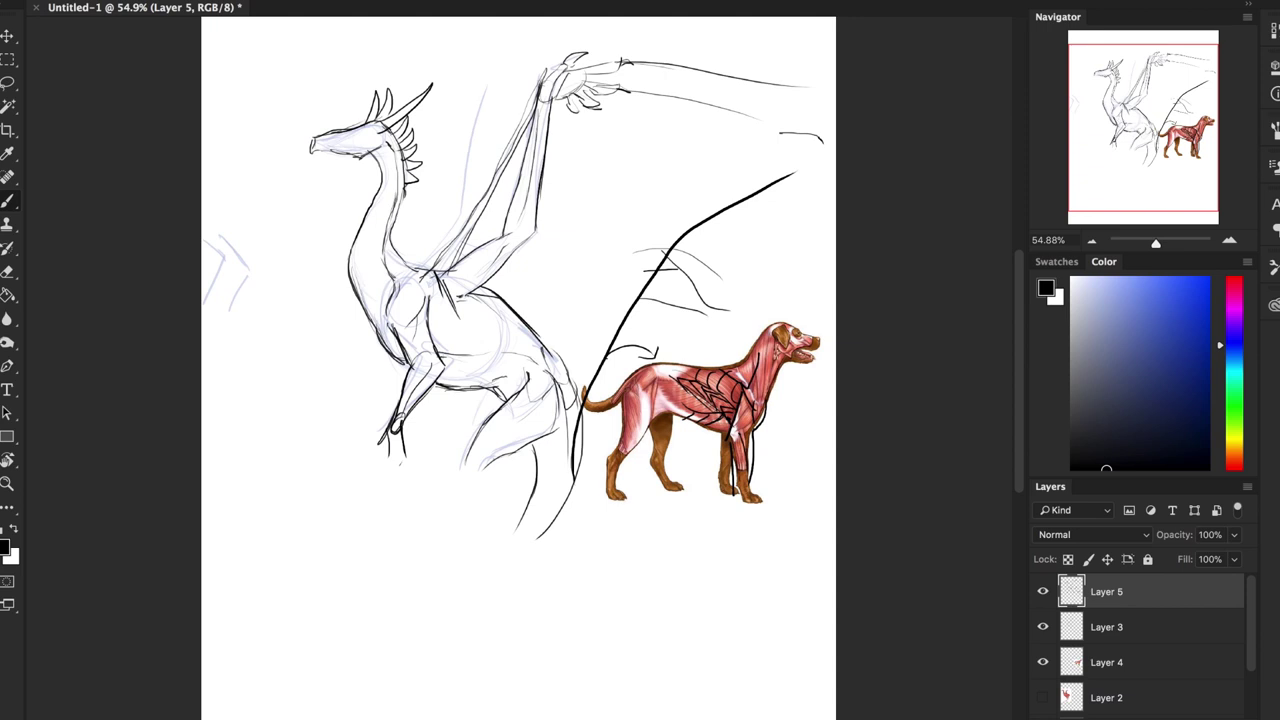
Draw the creature's lower hind leg below the knee and hide the rough sketch on Layer 3
mouse_move(499, 461)
left_mouse_down()
mouse_move(483, 481)
mouse_move(497, 494)
mouse_move(487, 537)
left_mouse_up()
mouse_move(463, 471)
left_mouse_down()
mouse_move(481, 499)
mouse_move(465, 539)
left_mouse_up()
left_click(1043, 627)
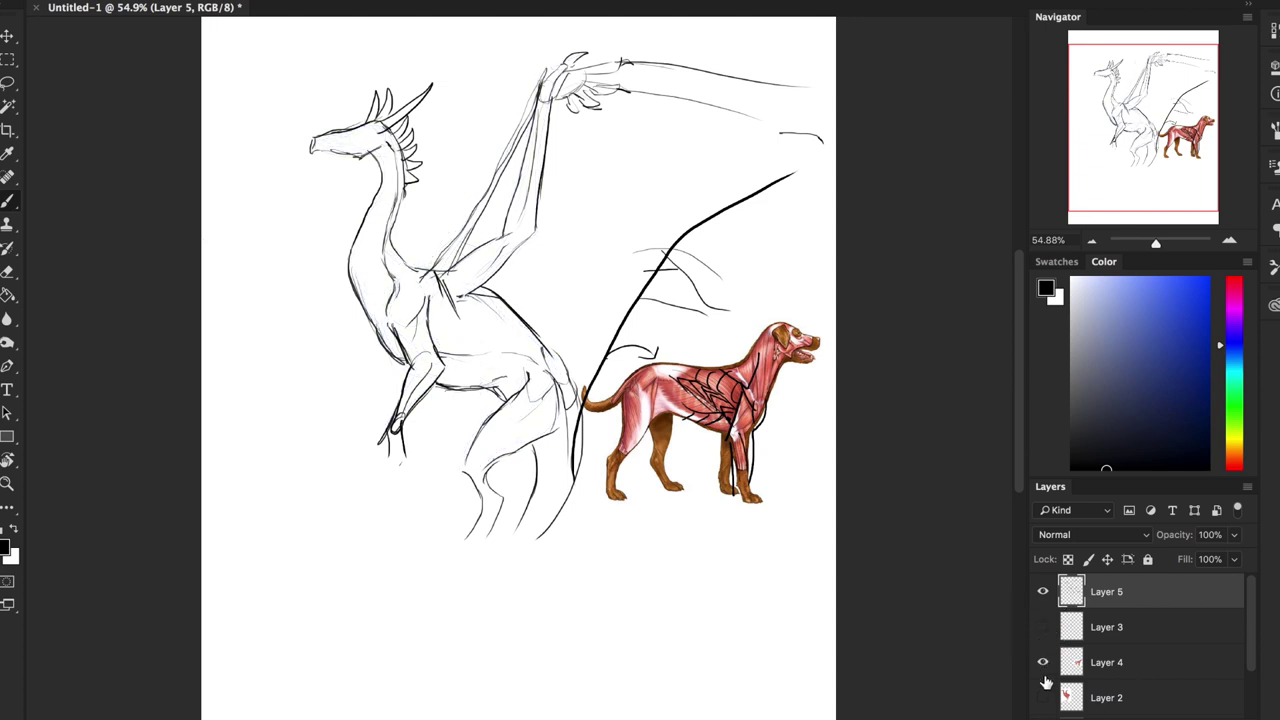
Hide the dog reference on Layer 4 and erase the leftover muscle marks and small anatomy study beside the creature
left_click(1044, 695)
left_click(1044, 695)
left_click(1043, 663)
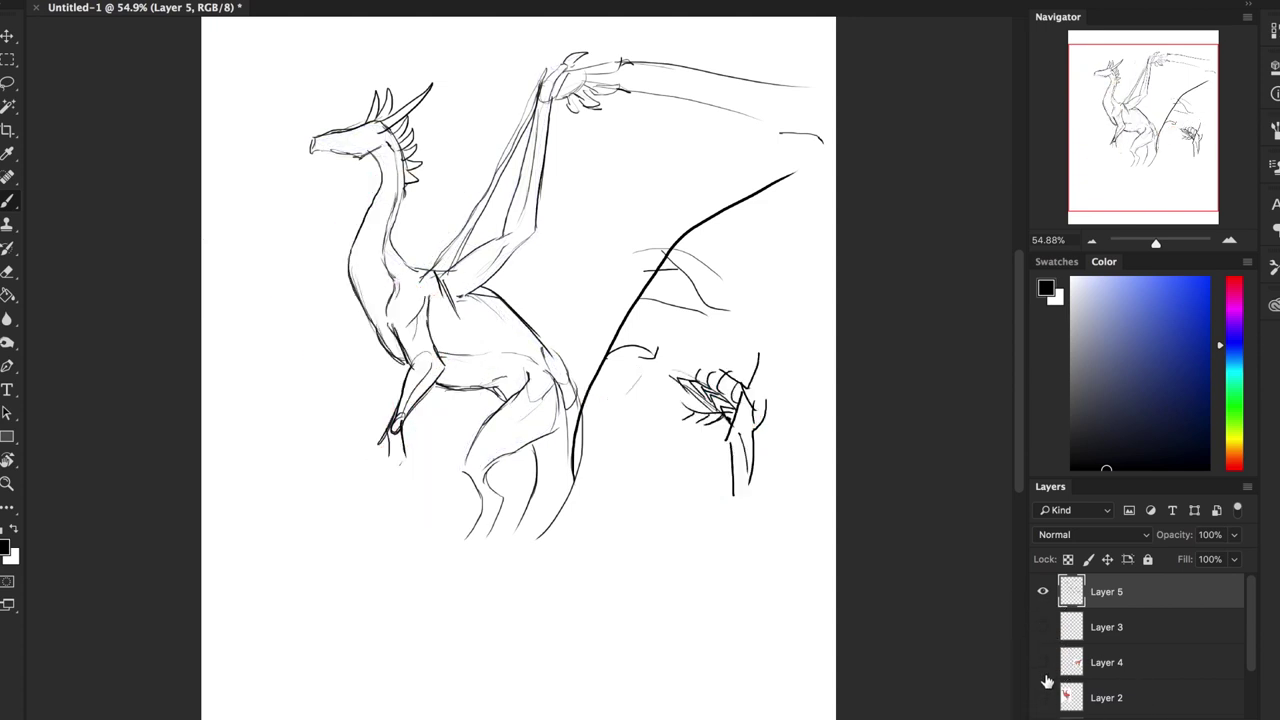
key("e")
mouse_move(770, 394)
left_mouse_down()
mouse_move(671, 400)
mouse_move(674, 349)
mouse_move(721, 245)
mouse_move(680, 266)
mouse_move(626, 374)
mouse_move(782, 525)
left_mouse_up()
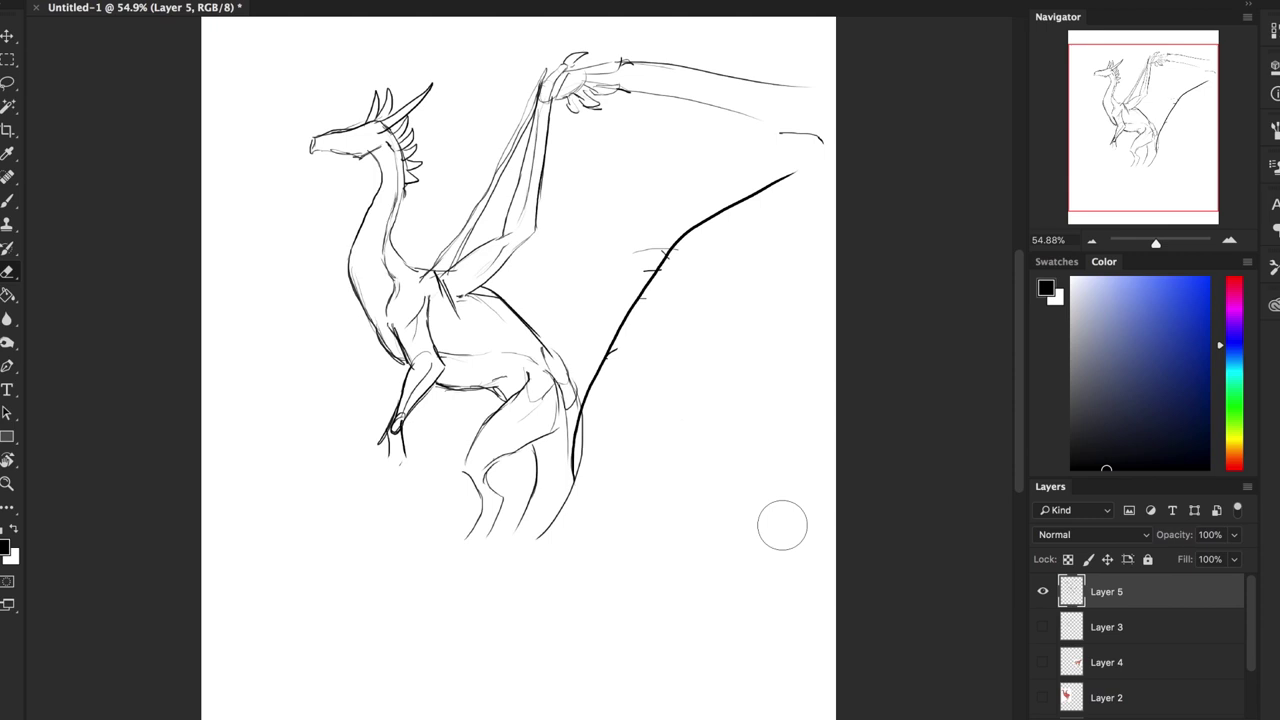
Add a muscle stroke from the base of the creature's neck down into its shoulder
key("z")
left_click(502, 394)
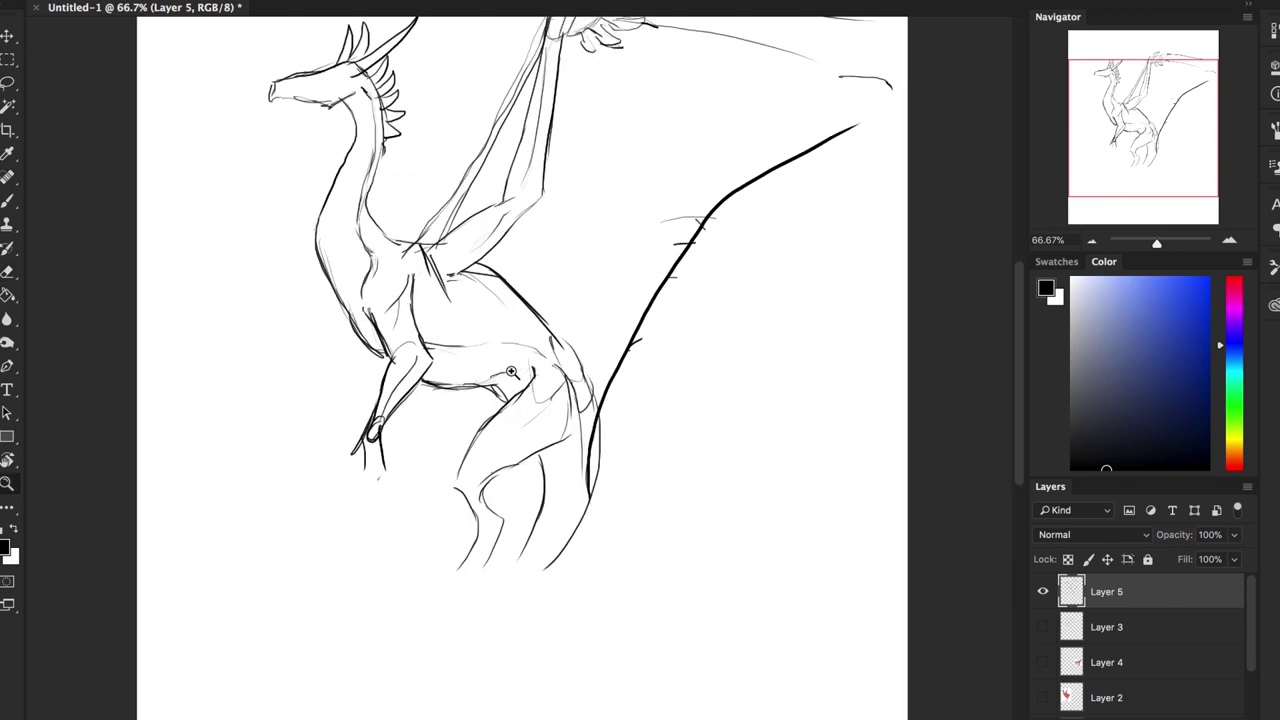
key("b")
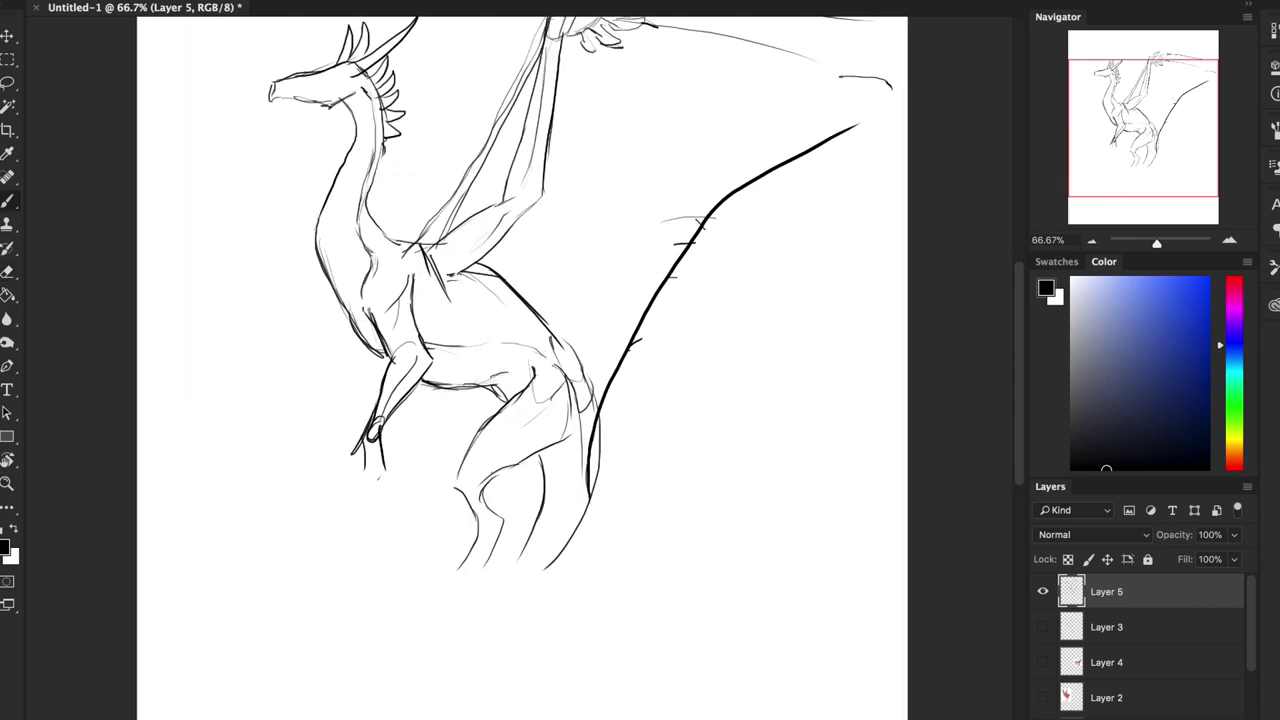
left_click_drag(408, 249, 371, 275)
Draw the creature's eye and darken its snout and jaw line
mouse_move(1140, 142)
left_mouse_down()
mouse_move(1134, 110)
mouse_move(1133, 124)
left_mouse_up()
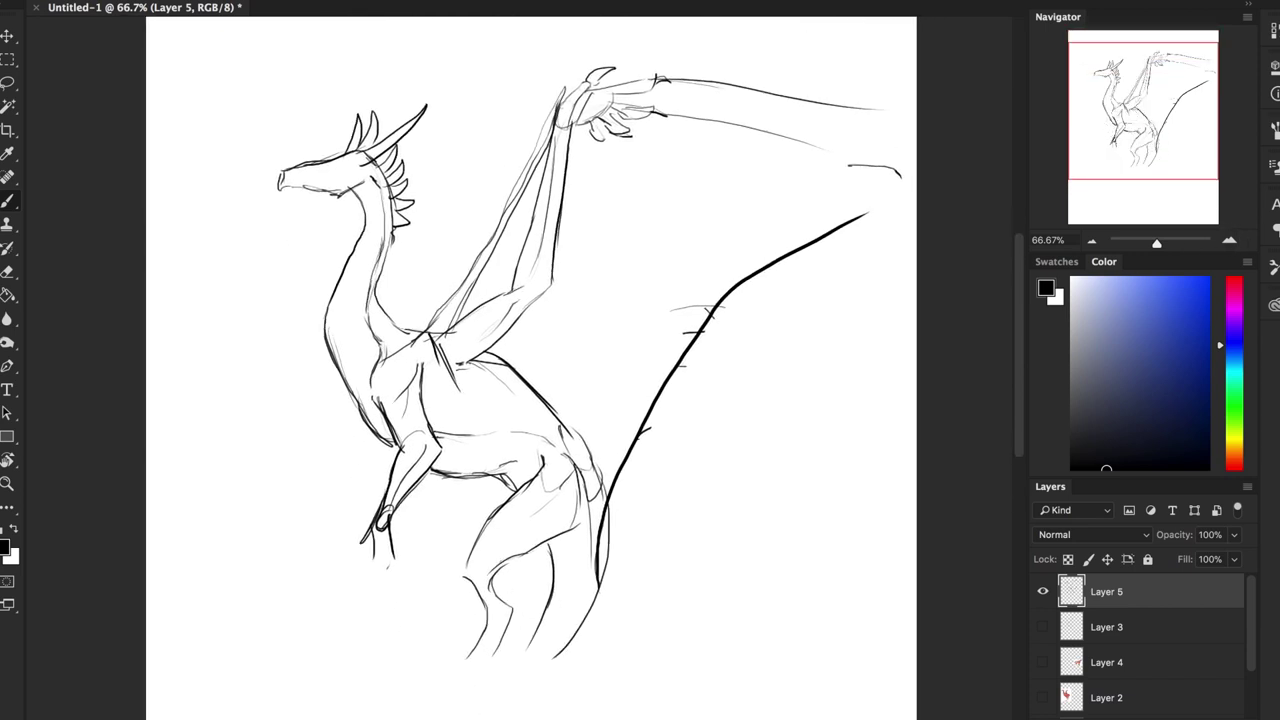
mouse_move(276, 185)
left_mouse_down()
mouse_move(320, 190)
mouse_move(342, 156)
mouse_move(378, 181)
left_mouse_up()
left_click_drag(280, 193, 346, 189)
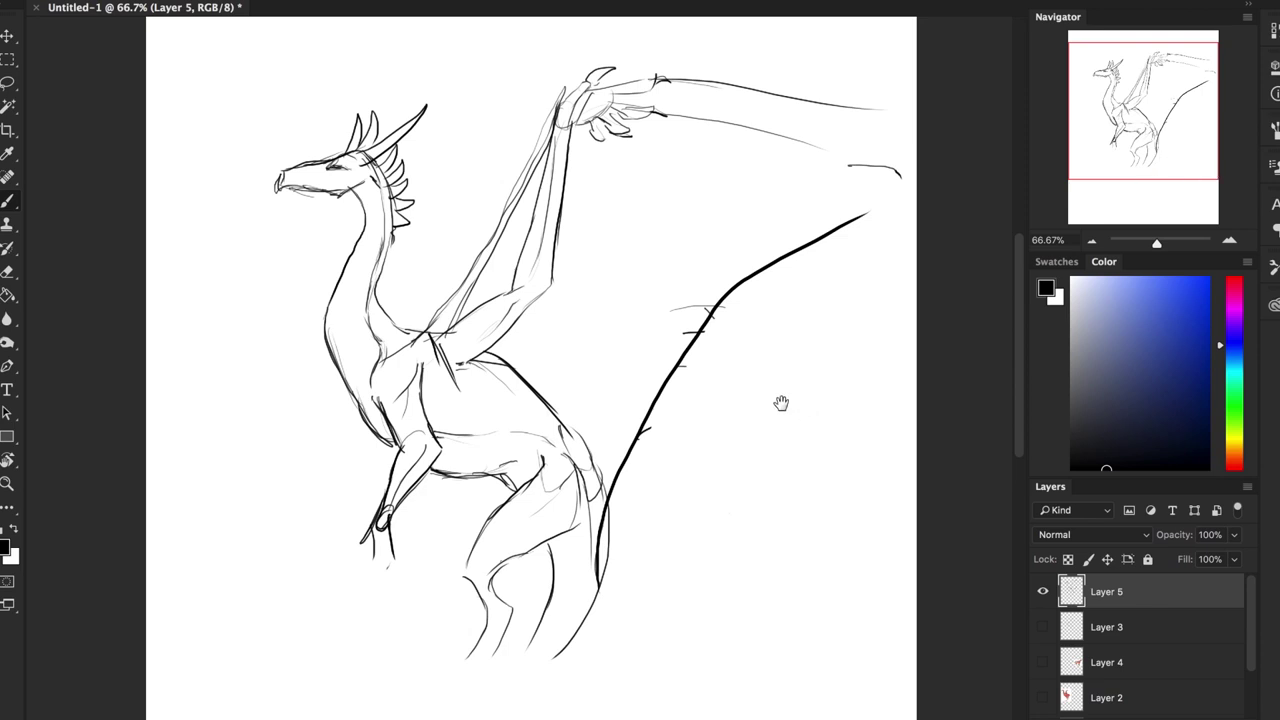
Reinforce the creature's hind thigh contour from knee to rump and add muscle lines at the hip
left_click_drag(777, 403, 670, 207)
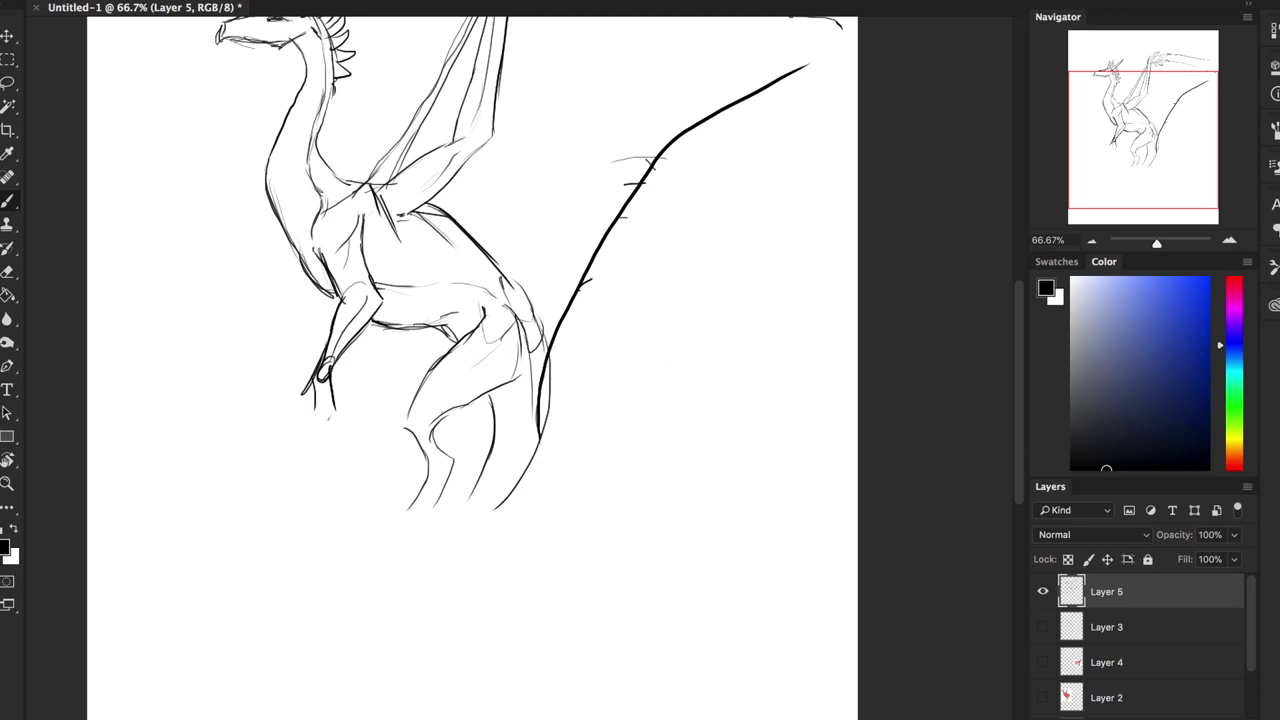
left_click_drag(389, 171, 379, 199)
left_click_drag(683, 485, 700, 377)
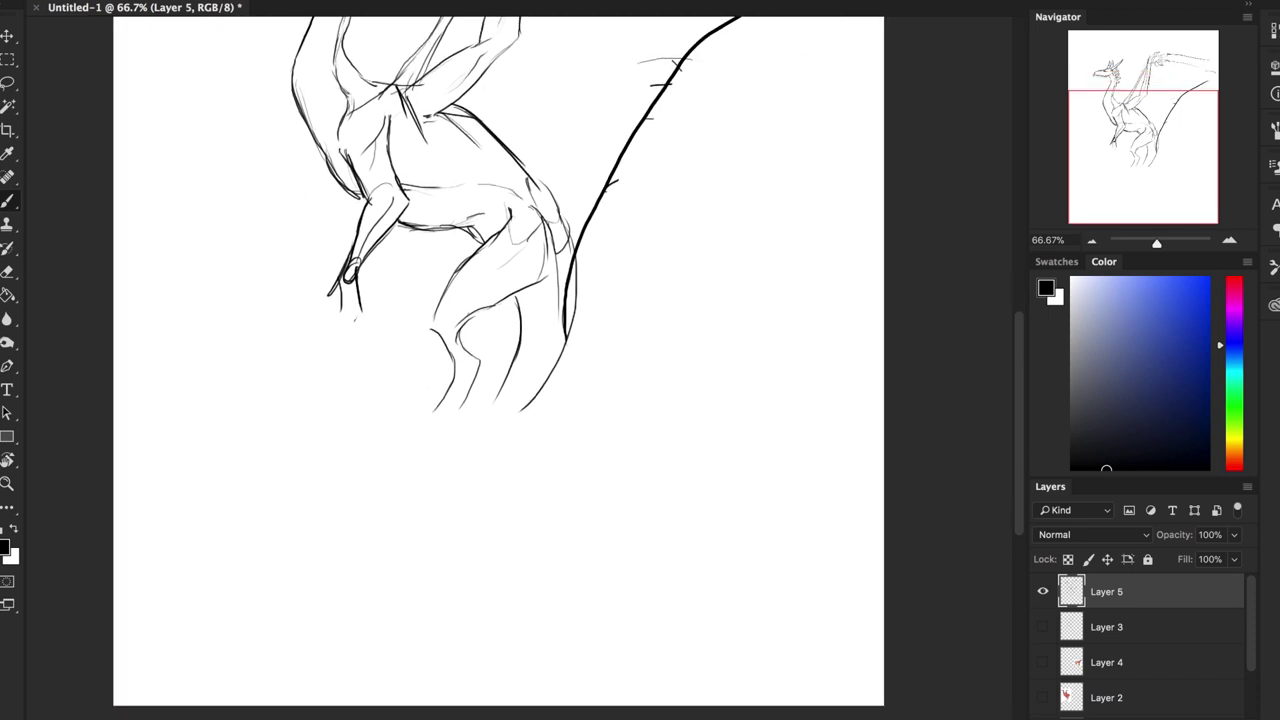
mouse_move(441, 297)
left_mouse_down()
mouse_move(432, 330)
mouse_move(450, 339)
mouse_move(548, 281)
mouse_move(556, 234)
left_mouse_up()
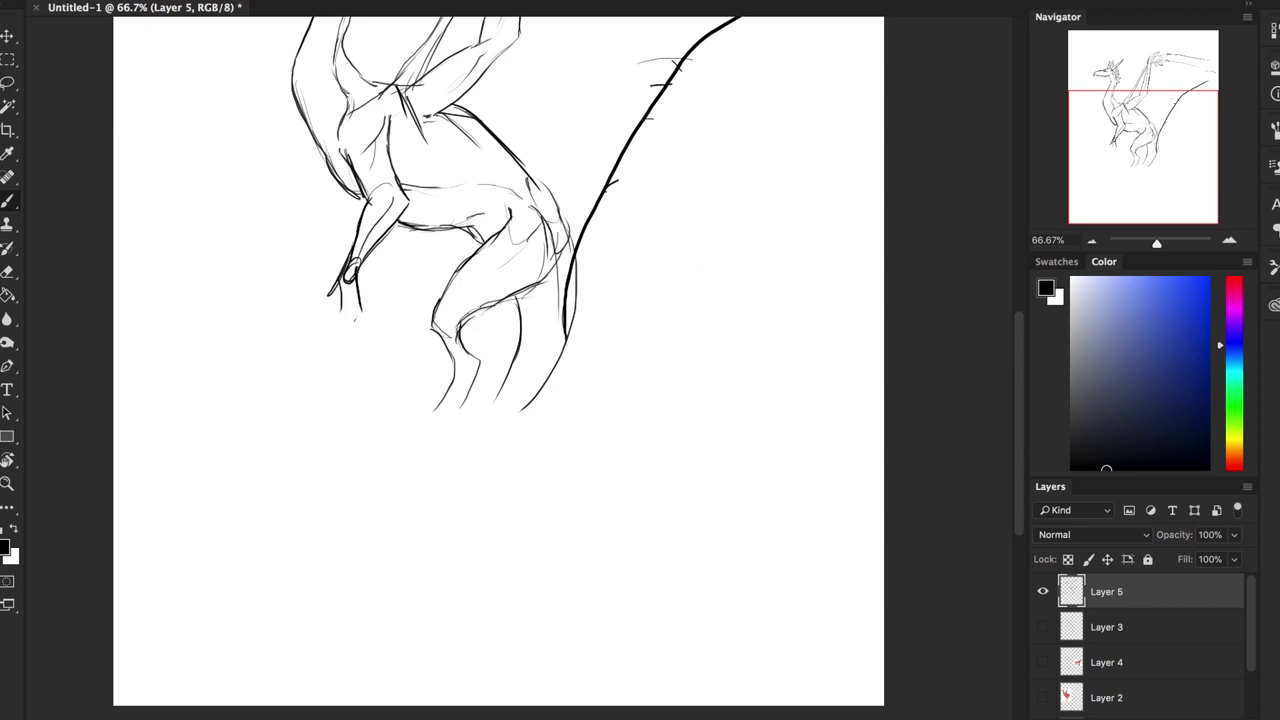
left_click_drag(552, 282, 540, 226)
Add clawed fingers to the creature's wing hand and draw a long wing finger extending down from it
left_click_drag(791, 302, 757, 412)
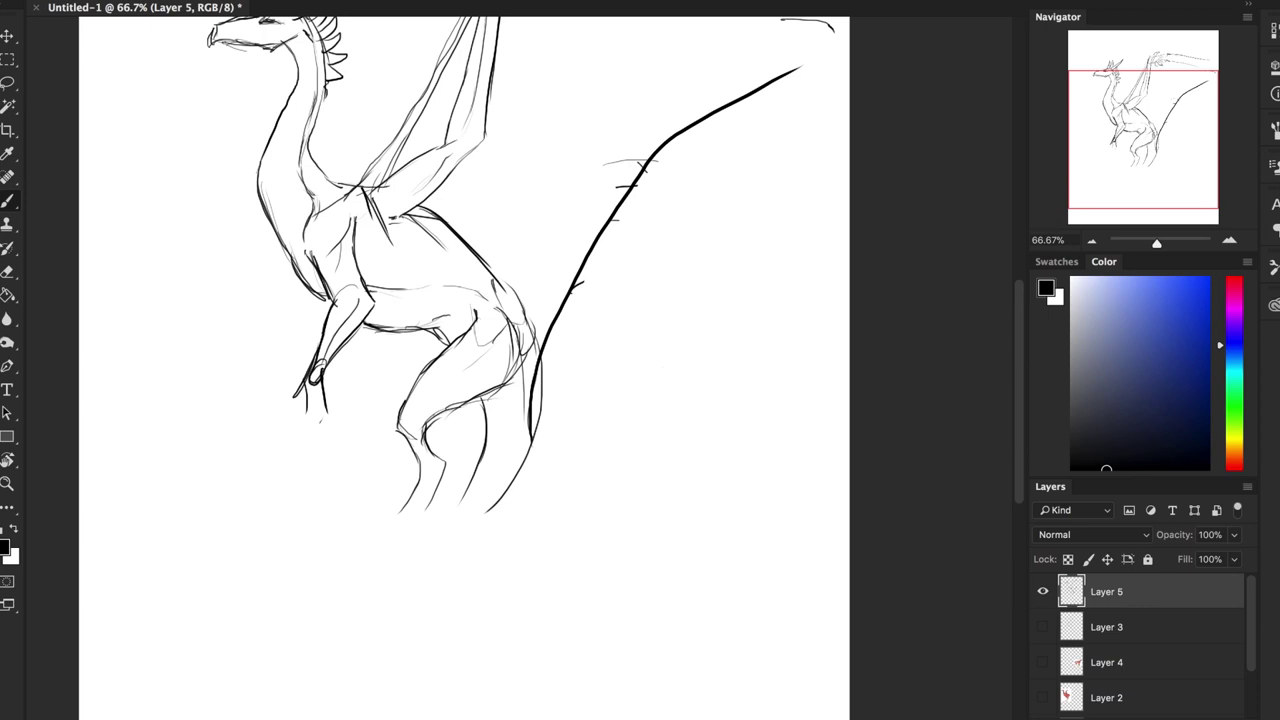
left_click_drag(467, 147, 461, 250)
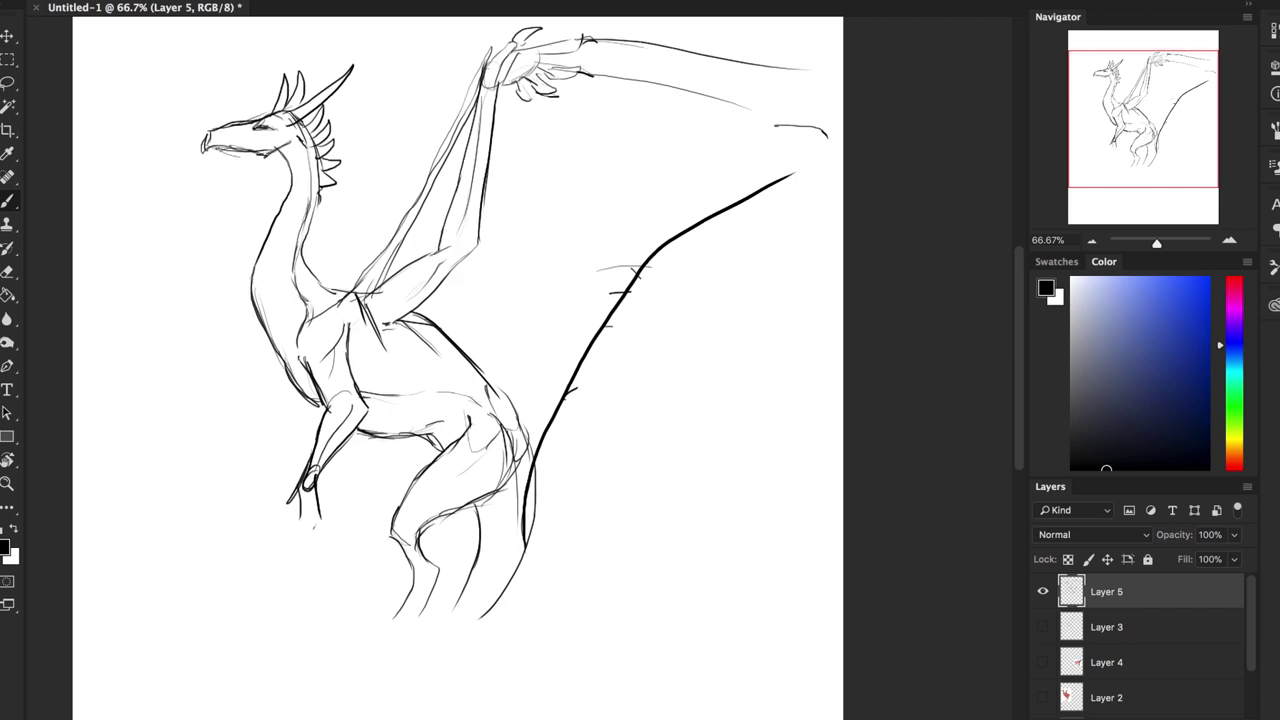
mouse_move(532, 70)
left_mouse_down()
mouse_move(510, 84)
mouse_move(522, 102)
left_mouse_up()
left_click_drag(520, 104, 530, 98)
left_click_drag(538, 92, 558, 130)
left_click_drag(518, 80, 616, 204)
mouse_move(608, 197)
left_mouse_down()
mouse_move(660, 270)
mouse_move(680, 333)
left_mouse_up()
Draw the curved membrane edge from the tip of the long wing finger back to the base of the tail
left_click_drag(687, 382, 645, 242)
left_click_drag(526, 487, 627, 344)
mouse_move(611, 343)
left_mouse_down()
mouse_move(677, 331)
mouse_move(570, 414)
left_mouse_up()
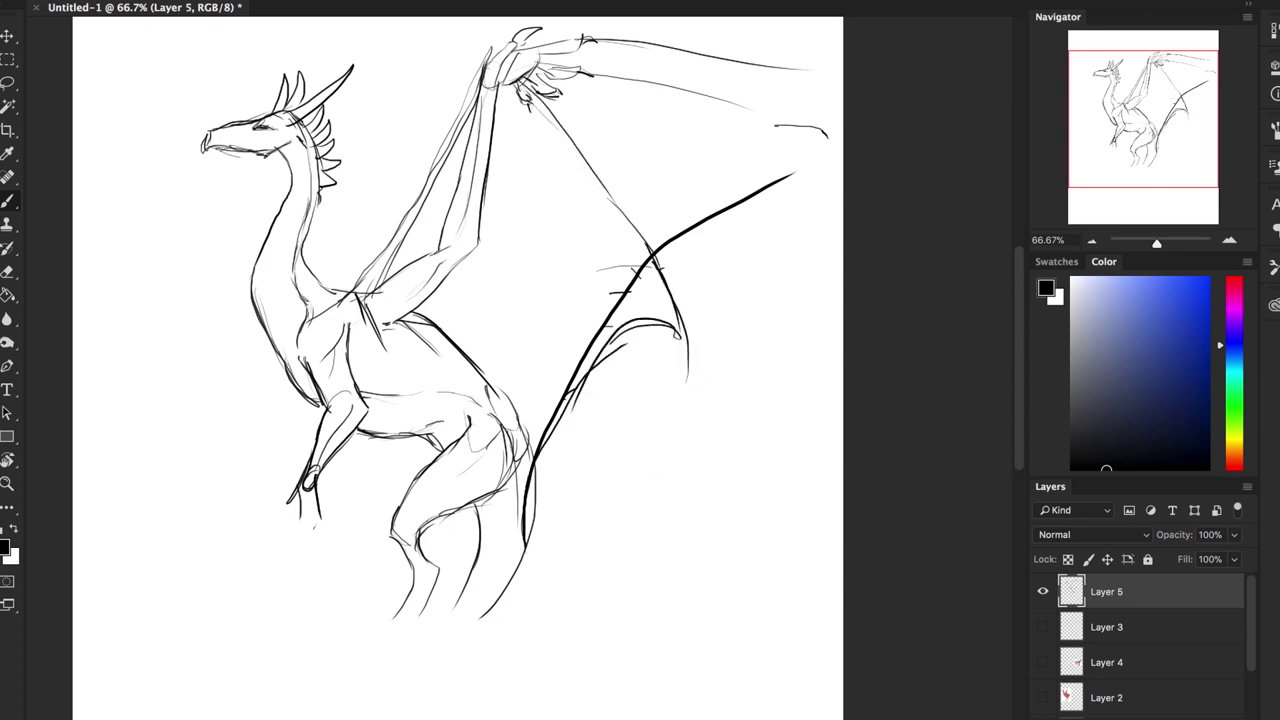
Erase the bold guide line crossing the wing and draw a curved membrane edge from the finger tip to the outer wing
key("e")
left_click_drag(634, 273, 606, 286)
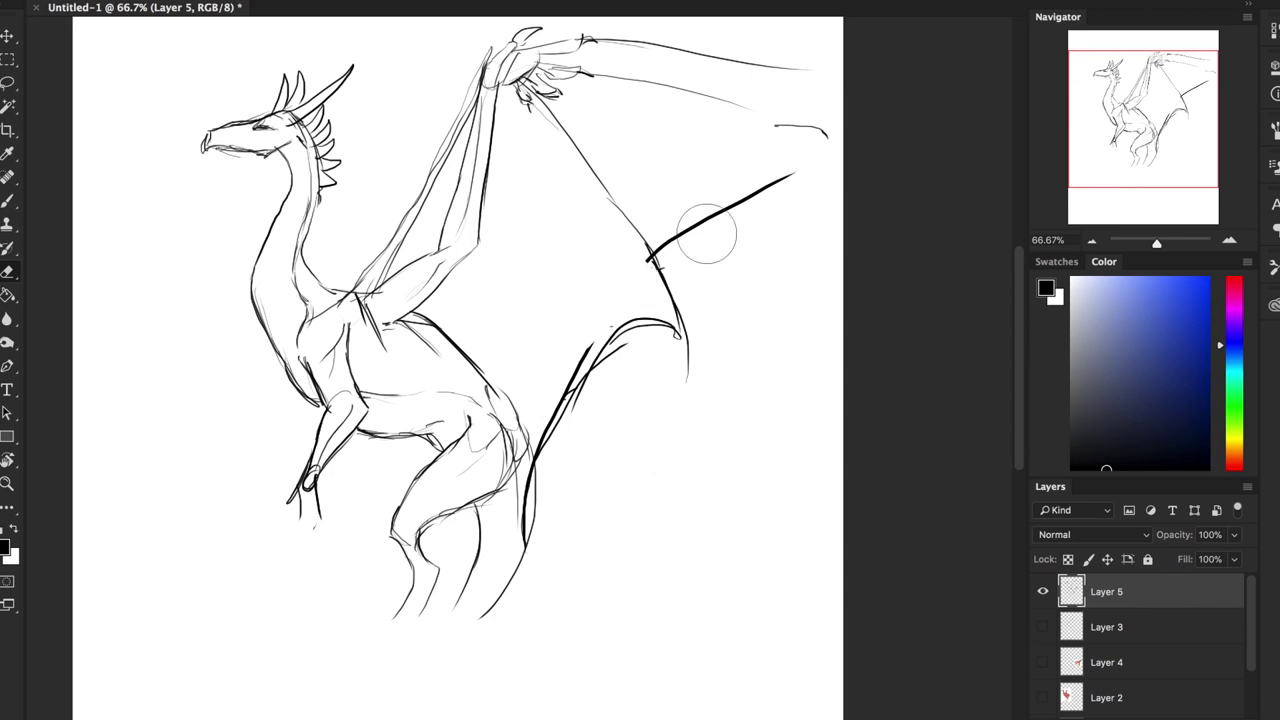
mouse_move(694, 230)
left_mouse_down()
mouse_move(665, 215)
mouse_move(670, 248)
mouse_move(808, 186)
left_mouse_up()
key("b")
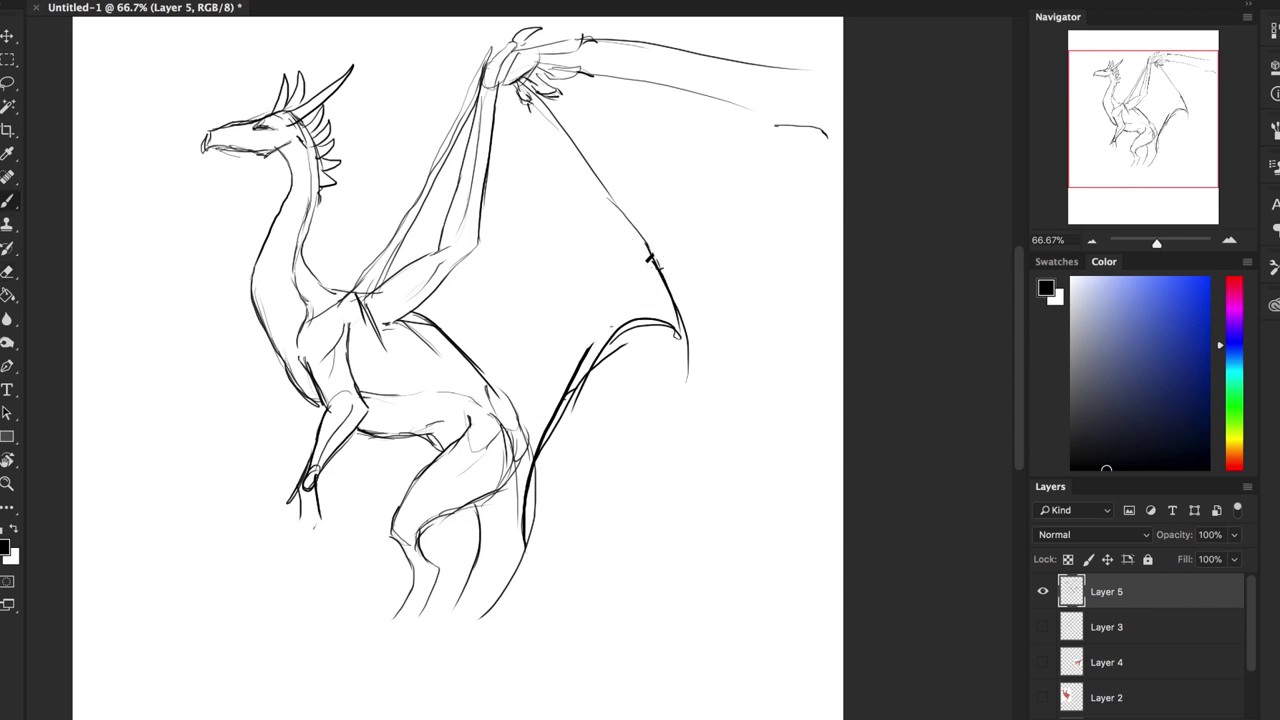
left_click_drag(682, 335, 830, 178)
Sketch a small dragon head and S-curved neck in the empty area beside the creature's tail
left_click_drag(772, 338, 724, 137)
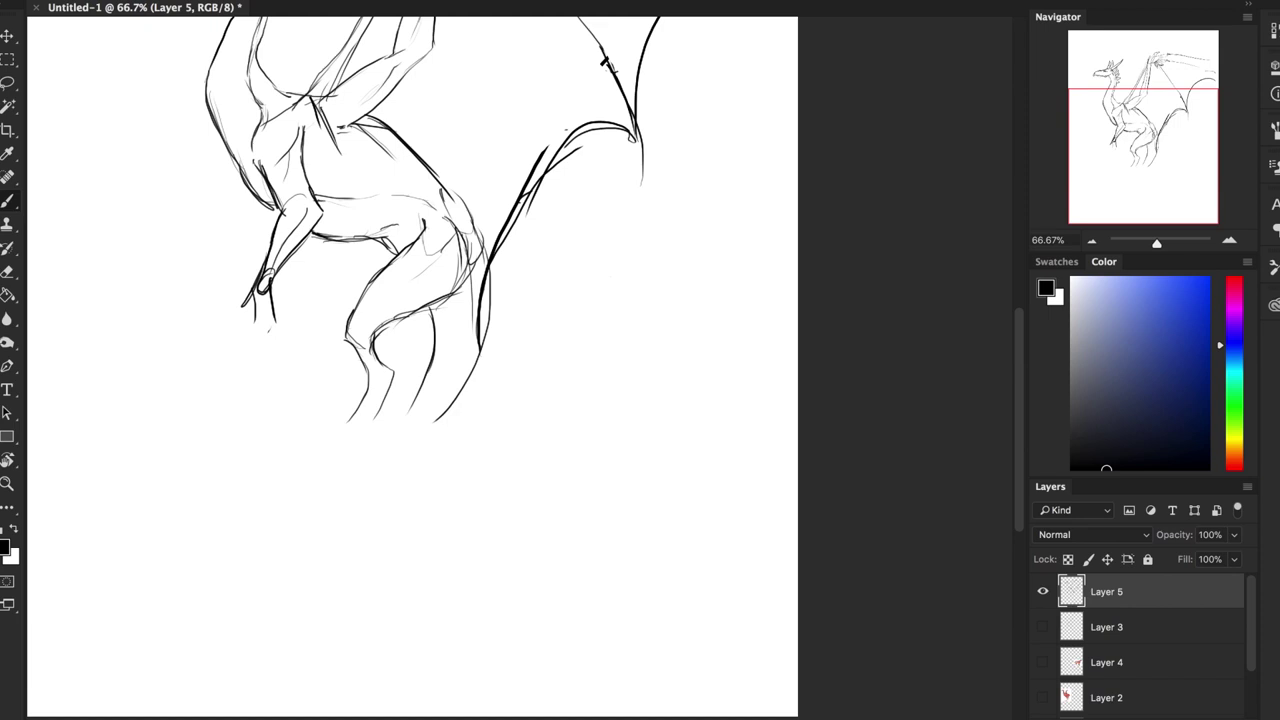
mouse_move(572, 305)
left_mouse_down()
mouse_move(607, 288)
mouse_move(602, 309)
left_mouse_up()
left_click_drag(603, 290, 637, 314)
mouse_move(578, 306)
left_mouse_down()
mouse_move(610, 322)
mouse_move(587, 349)
mouse_move(568, 436)
mouse_move(590, 452)
left_mouse_up()
left_click_drag(594, 358, 558, 420)
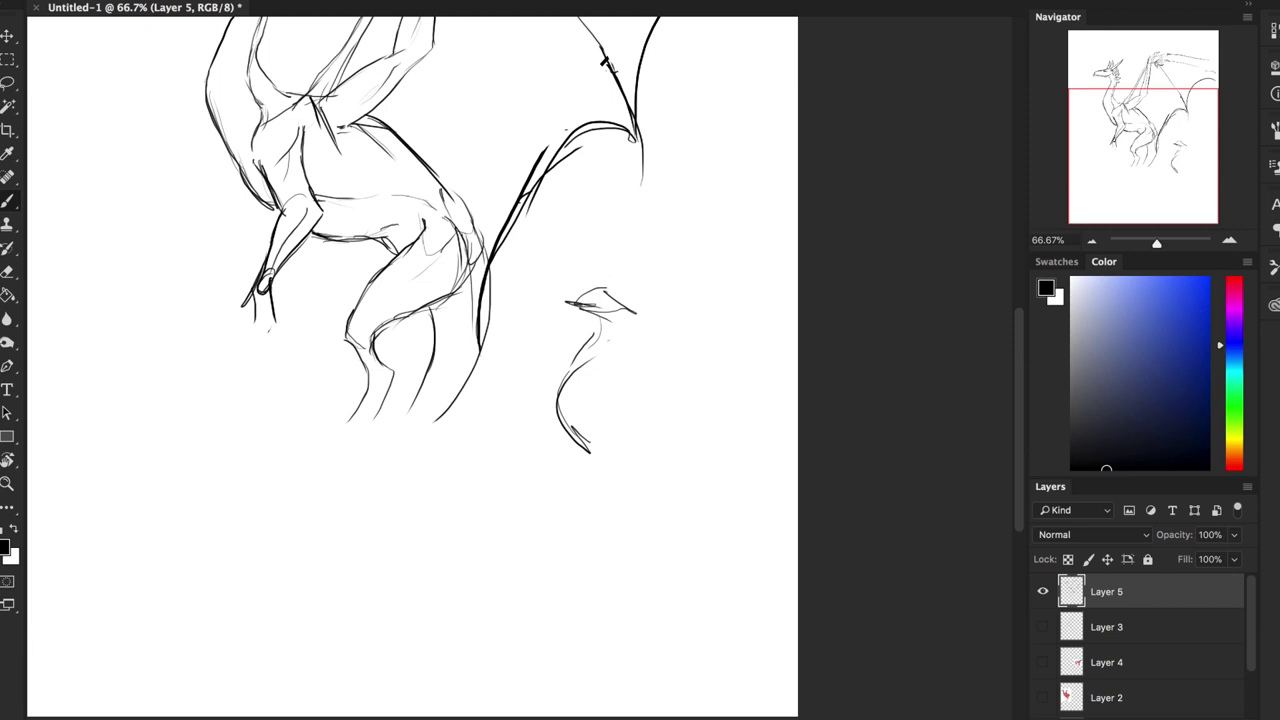
mouse_move(624, 296)
left_mouse_down()
mouse_move(640, 335)
mouse_move(597, 402)
mouse_move(629, 404)
left_mouse_up()
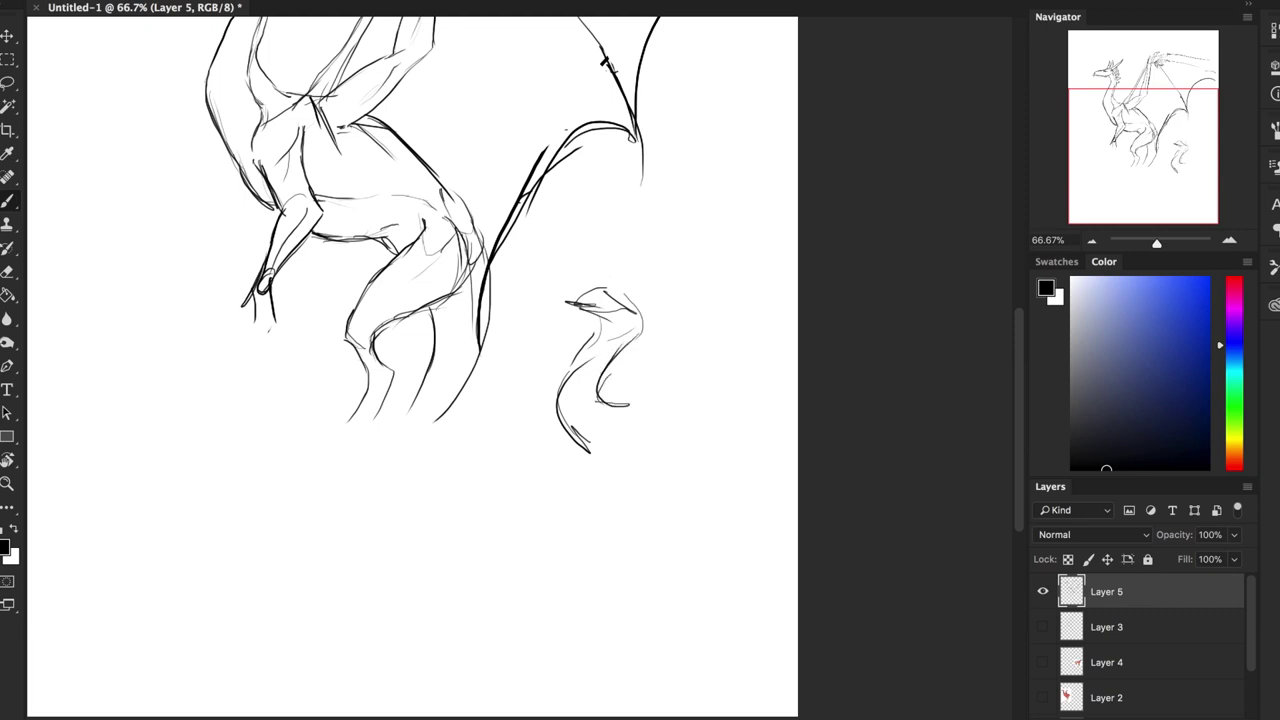
Build the small dragon's chest and shoulder from rounded muscle masses, adding a front leg with foot and wing strokes
mouse_move(605, 291)
left_mouse_down()
mouse_move(624, 303)
mouse_move(555, 425)
mouse_move(606, 388)
mouse_move(584, 426)
mouse_move(620, 446)
mouse_move(586, 420)
mouse_move(588, 438)
left_mouse_up()
mouse_move(608, 428)
left_mouse_down()
mouse_move(636, 440)
mouse_move(606, 430)
left_mouse_up()
mouse_move(602, 458)
left_mouse_down()
mouse_move(618, 474)
mouse_move(600, 459)
mouse_move(582, 530)
mouse_move(632, 484)
left_mouse_up()
mouse_move(580, 528)
left_mouse_down()
mouse_move(545, 538)
mouse_move(598, 512)
left_mouse_up()
mouse_move(696, 418)
left_mouse_down()
mouse_move(650, 436)
mouse_move(682, 448)
left_mouse_up()
left_click_drag(686, 346, 624, 412)
mouse_move(696, 318)
left_mouse_down()
mouse_move(626, 404)
mouse_move(591, 424)
mouse_move(592, 456)
left_mouse_up()
left_click_drag(610, 414, 630, 446)
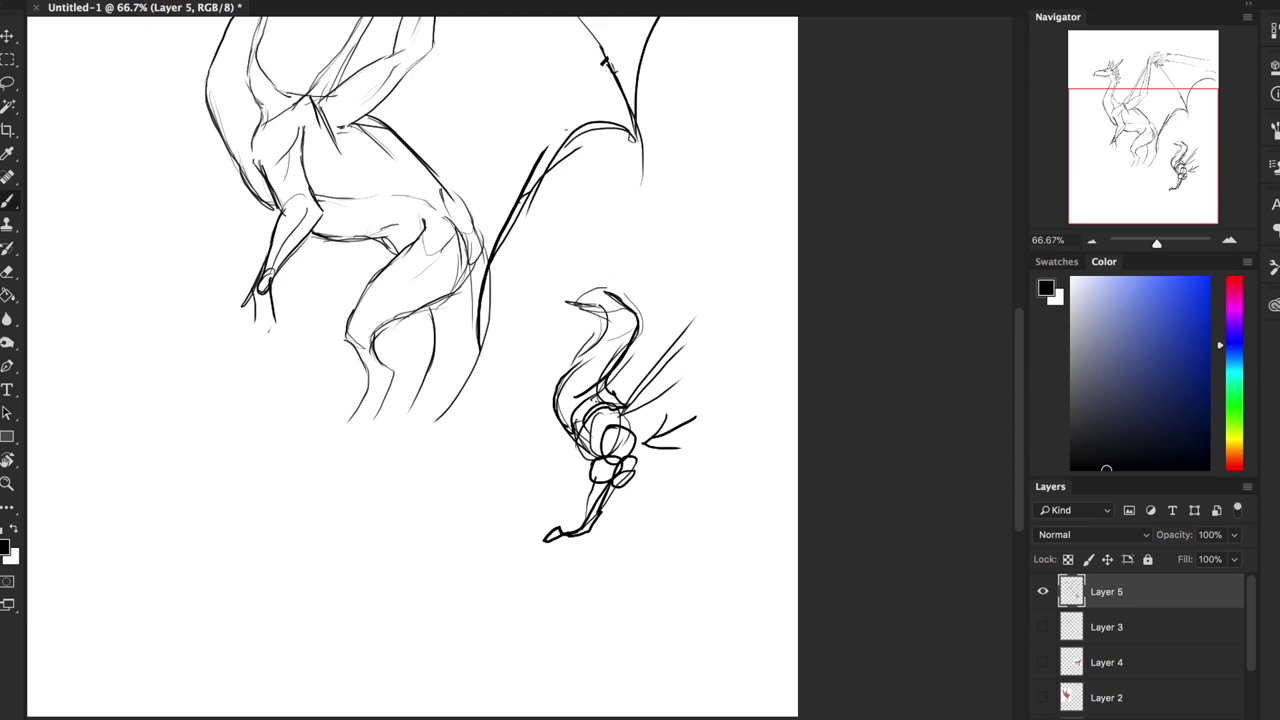
Lengthen the small dragon's snout, define its jaw, and draw the front contour of its leg down to the foot
mouse_move(566, 294)
left_mouse_down()
mouse_move(600, 288)
mouse_move(543, 300)
left_mouse_up()
left_click_drag(576, 304, 622, 311)
mouse_move(561, 423)
left_mouse_down()
mouse_move(579, 464)
mouse_move(562, 521)
left_mouse_up()
left_click_drag(562, 521, 547, 533)
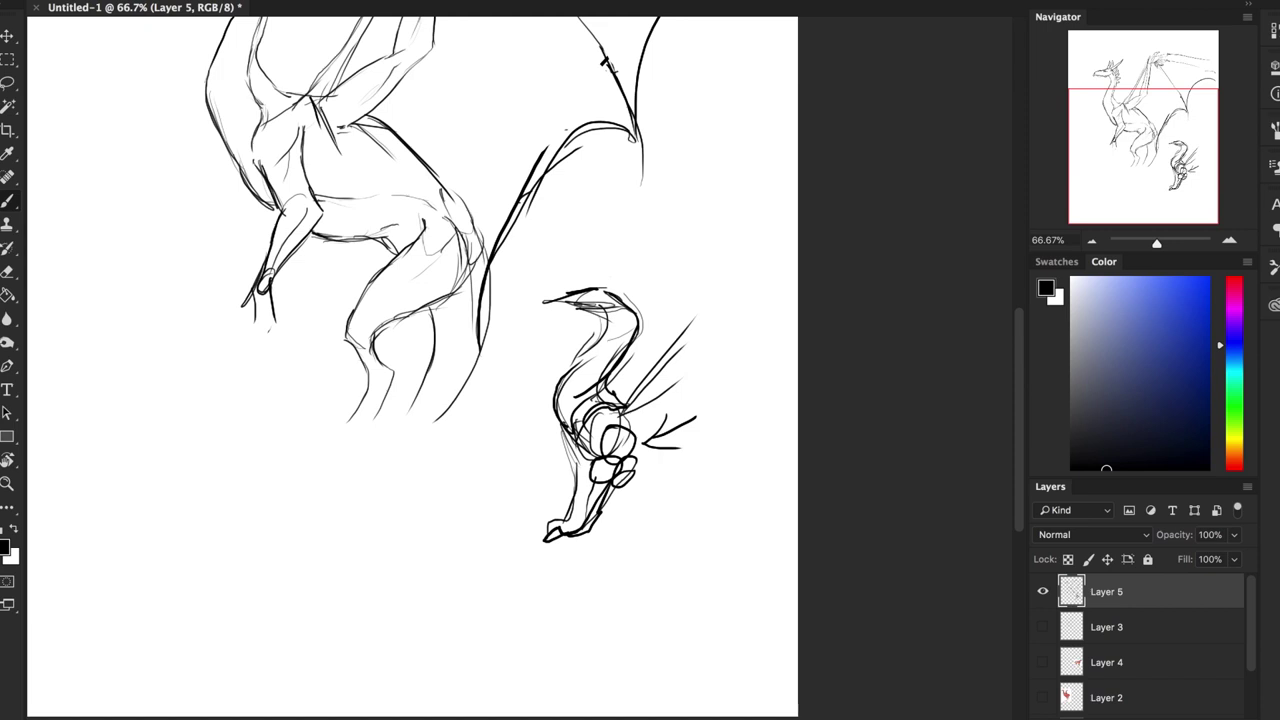
Switch to the Chrome browser and search Google for "batman muscle crazy"
left_click(368, 680)
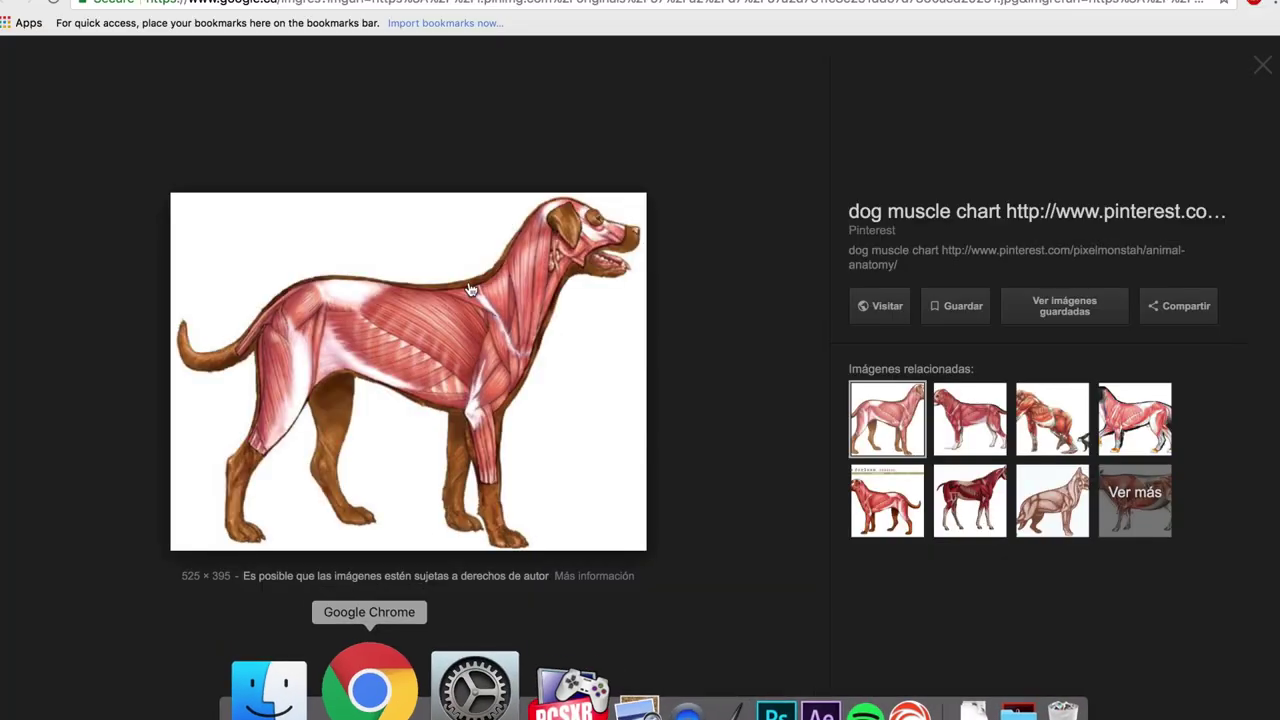
left_click(463, 14)
type("bat")
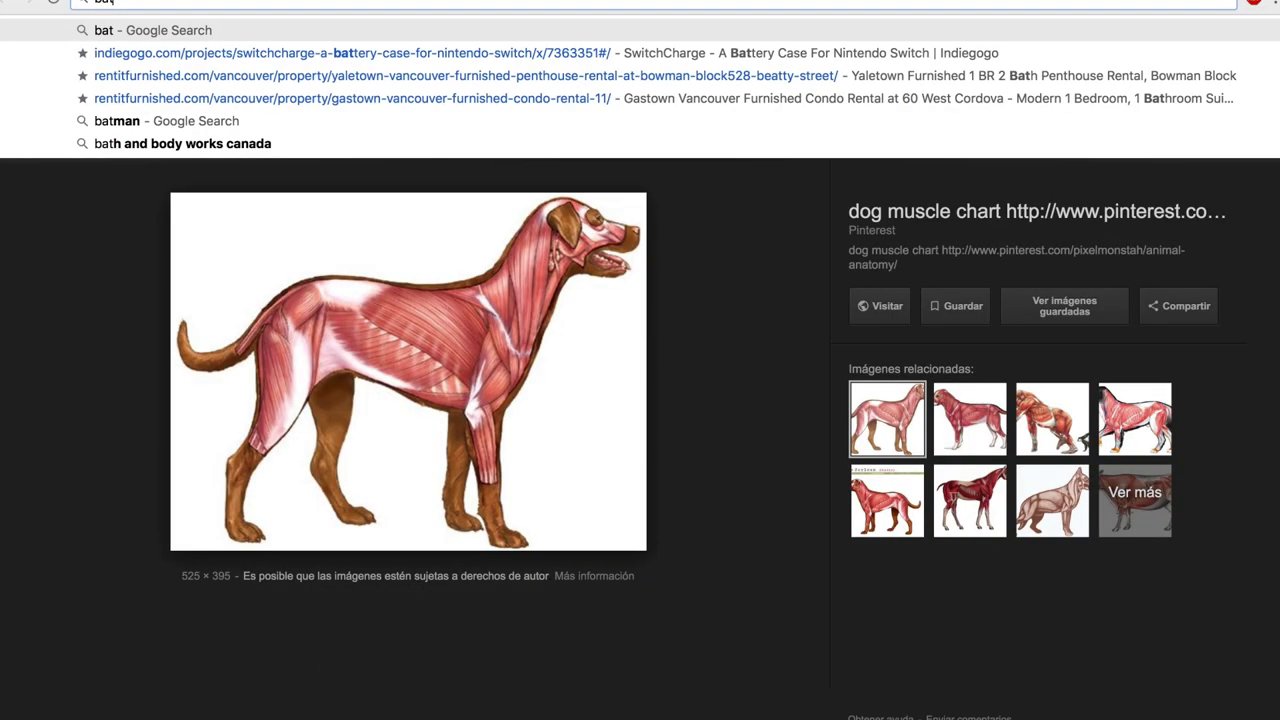
type("man m")
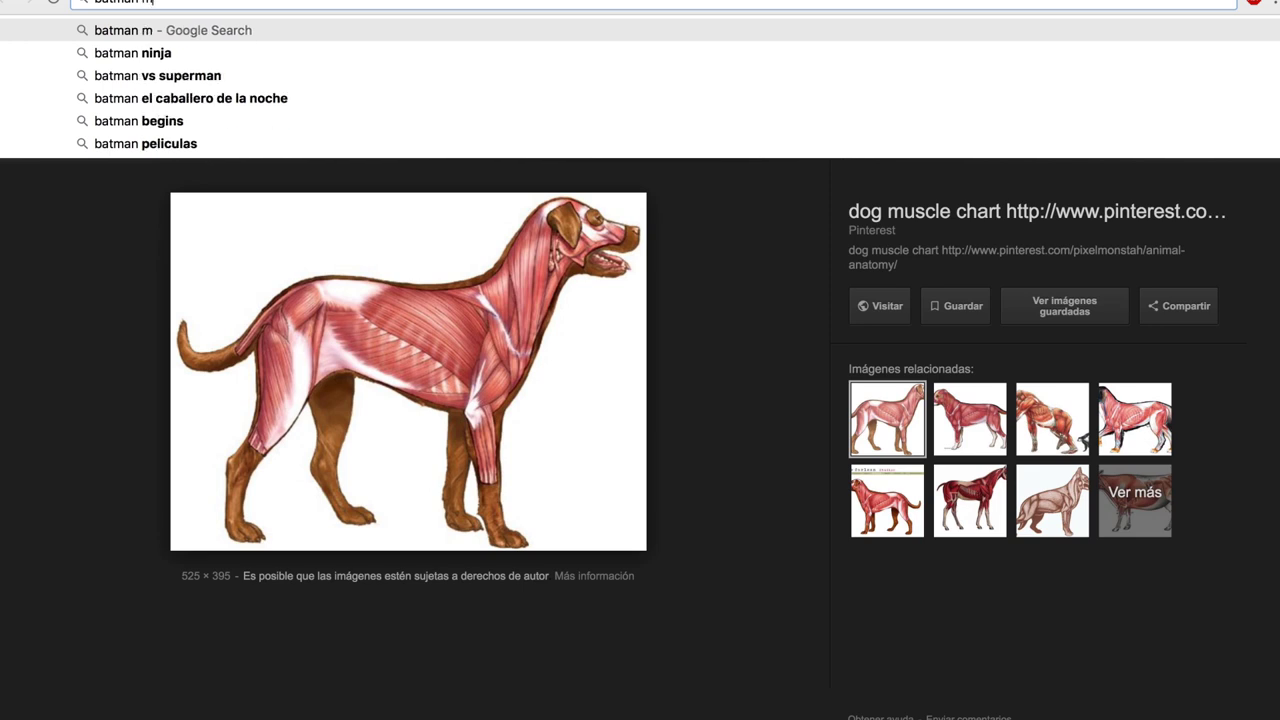
type("uscle")
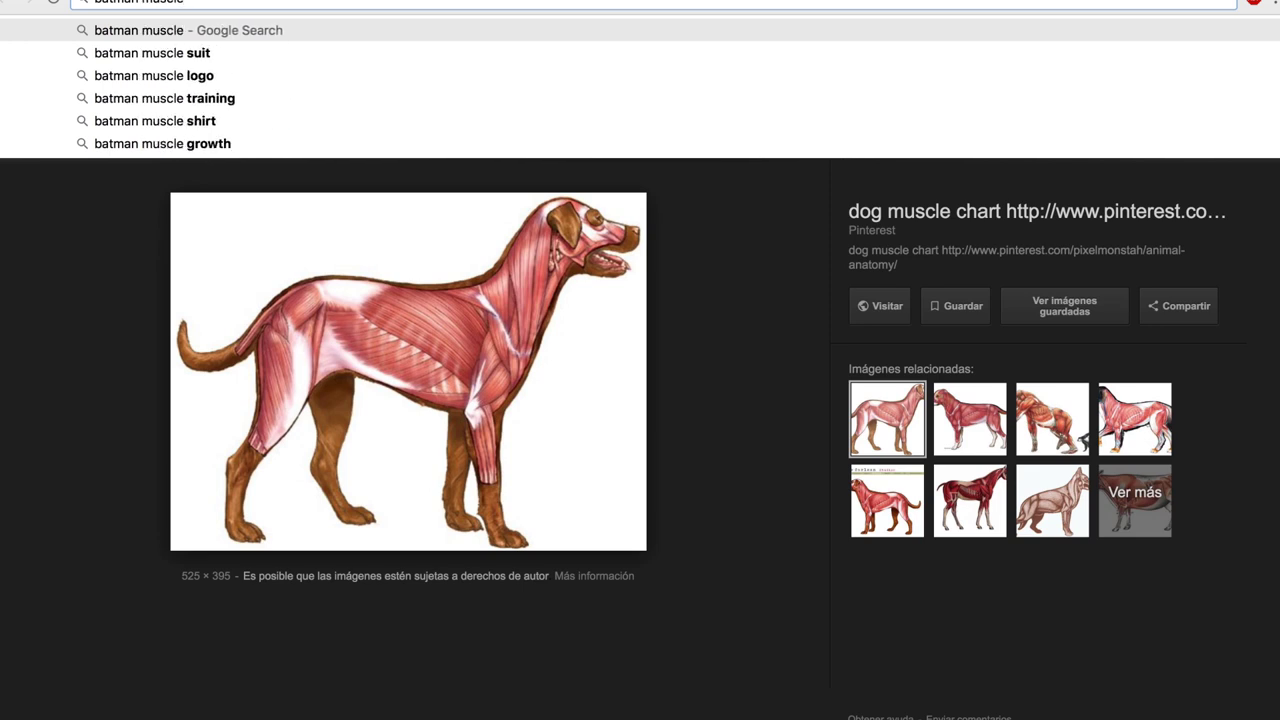
type(" crazy")
key("Return")
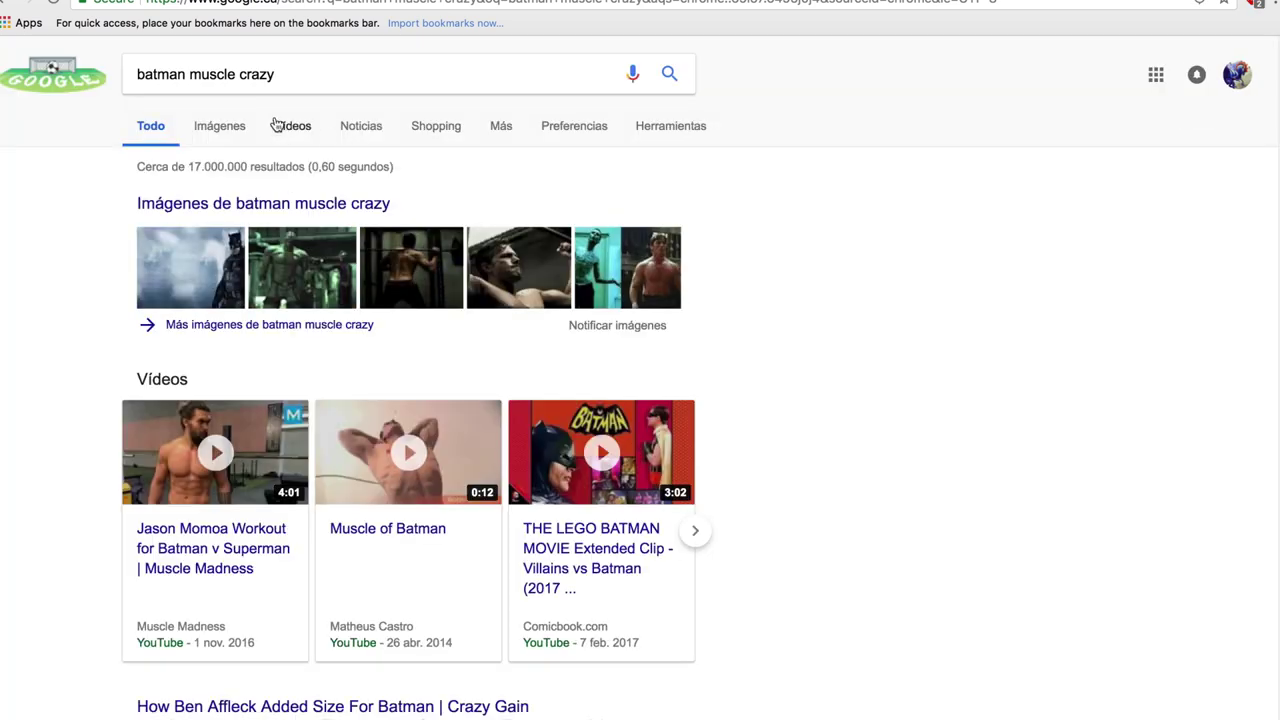
Change the Google search to "batman muscle drawing" and look through the results for muscle references
left_click(285, 78)
left_click_drag(285, 78, 238, 76)
key("BackSpace")
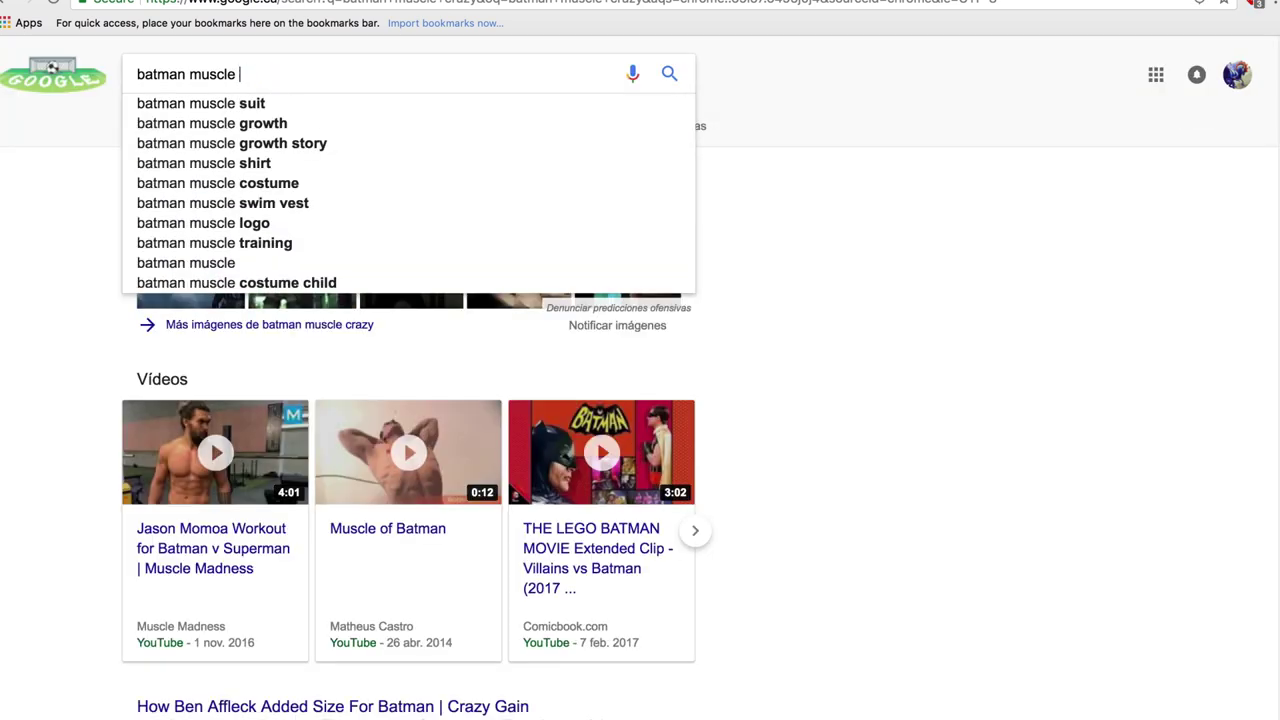
type("drawing")
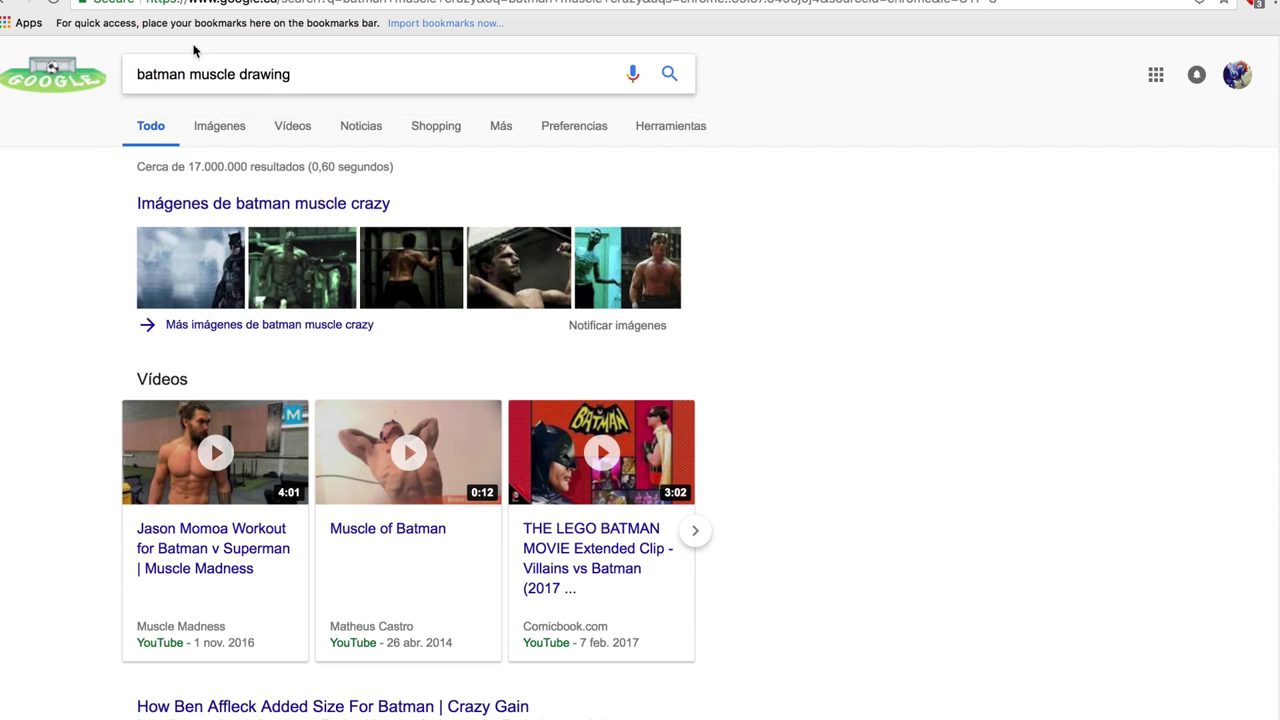
key("Return")
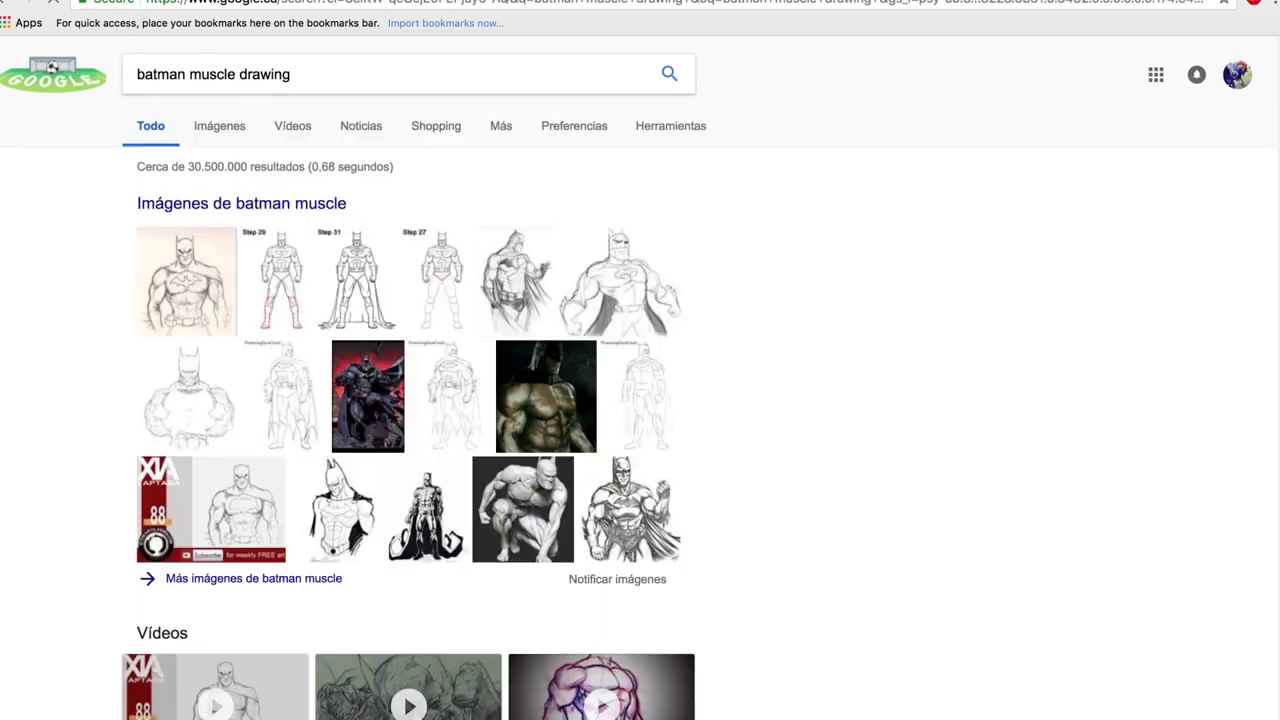
scroll(300, 246, "down", 1)
scroll(300, 246, "down", 3)
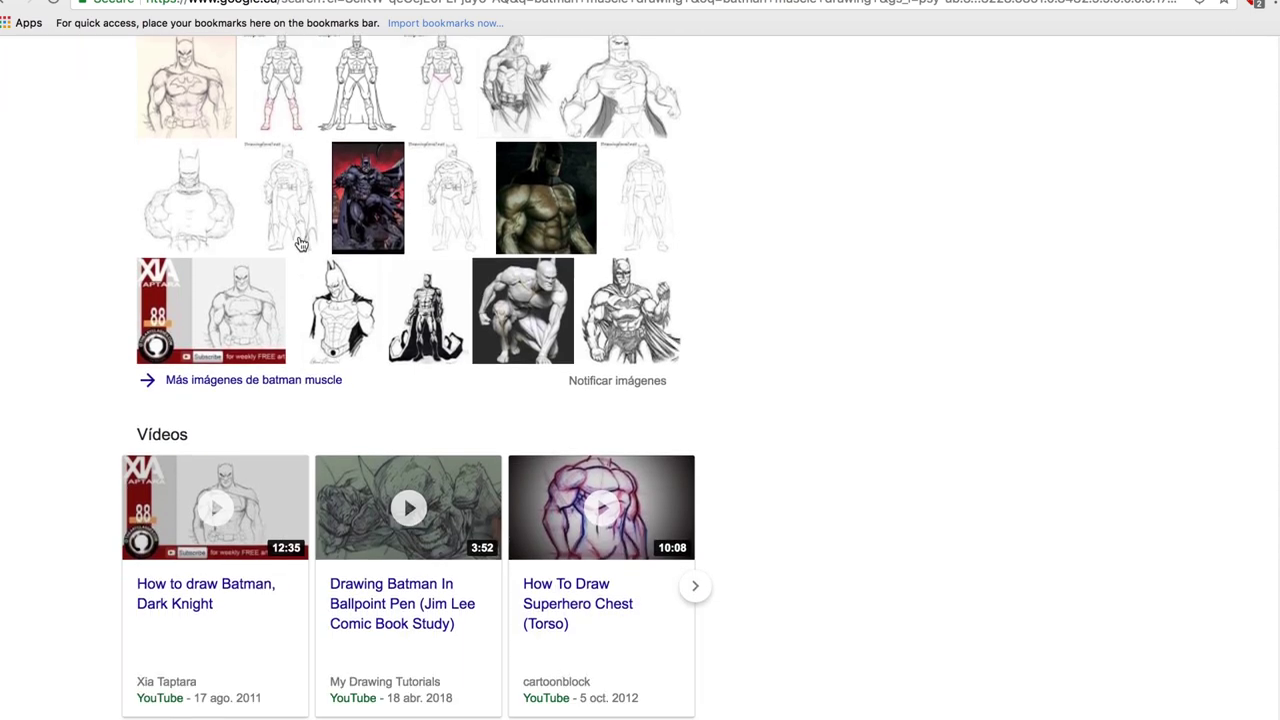
Preview the muscular Batman artwork with the red sky from the image results and open the image in its own browser tab
left_click(399, 168)
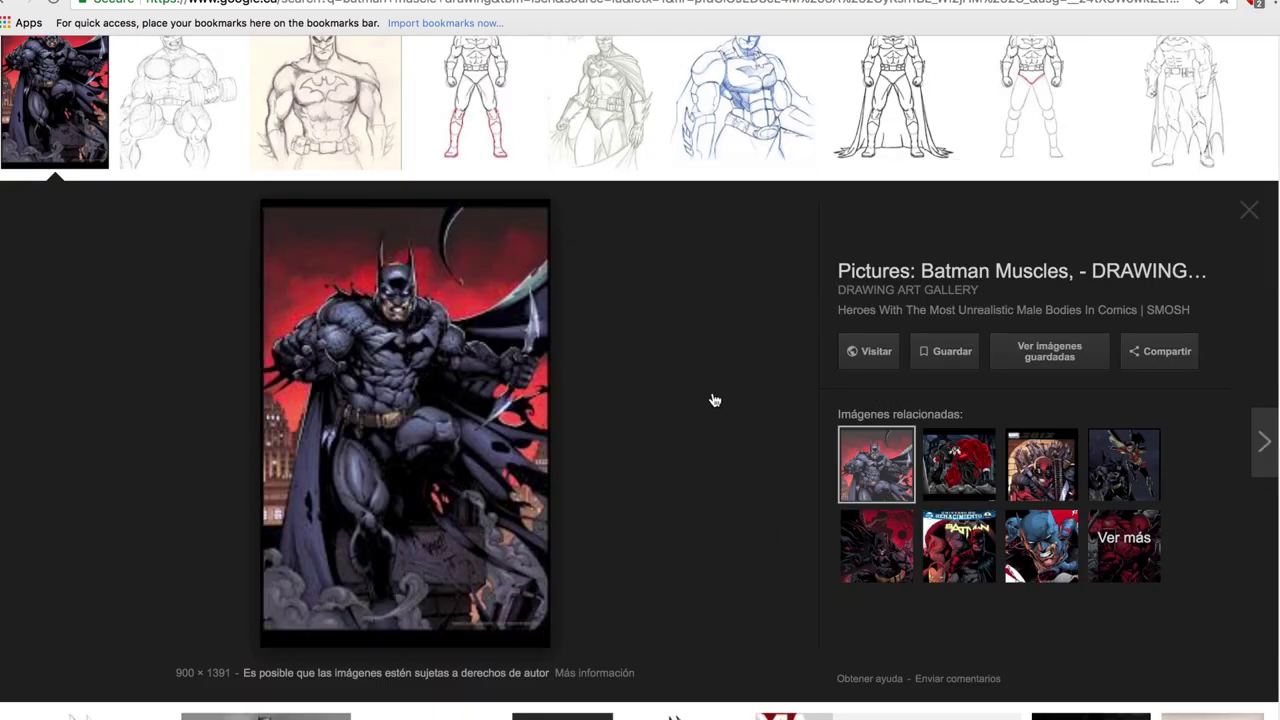
scroll(684, 393, "down", 1)
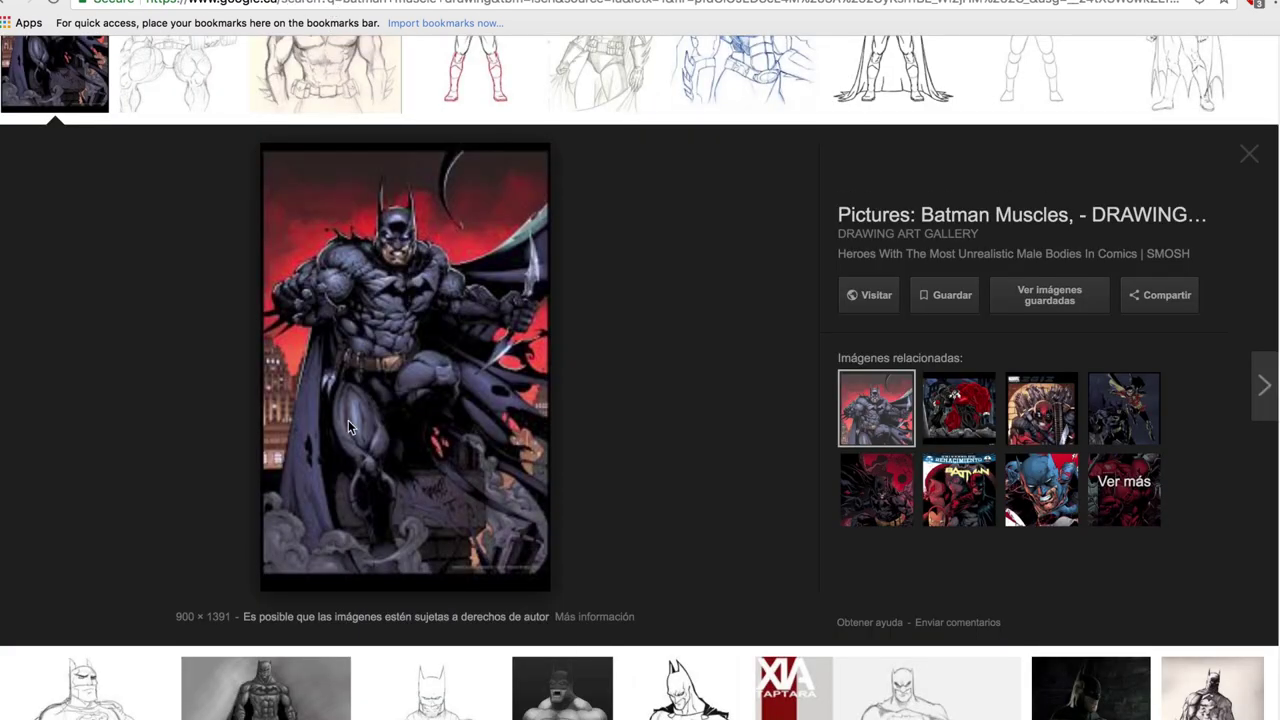
right_click(349, 419)
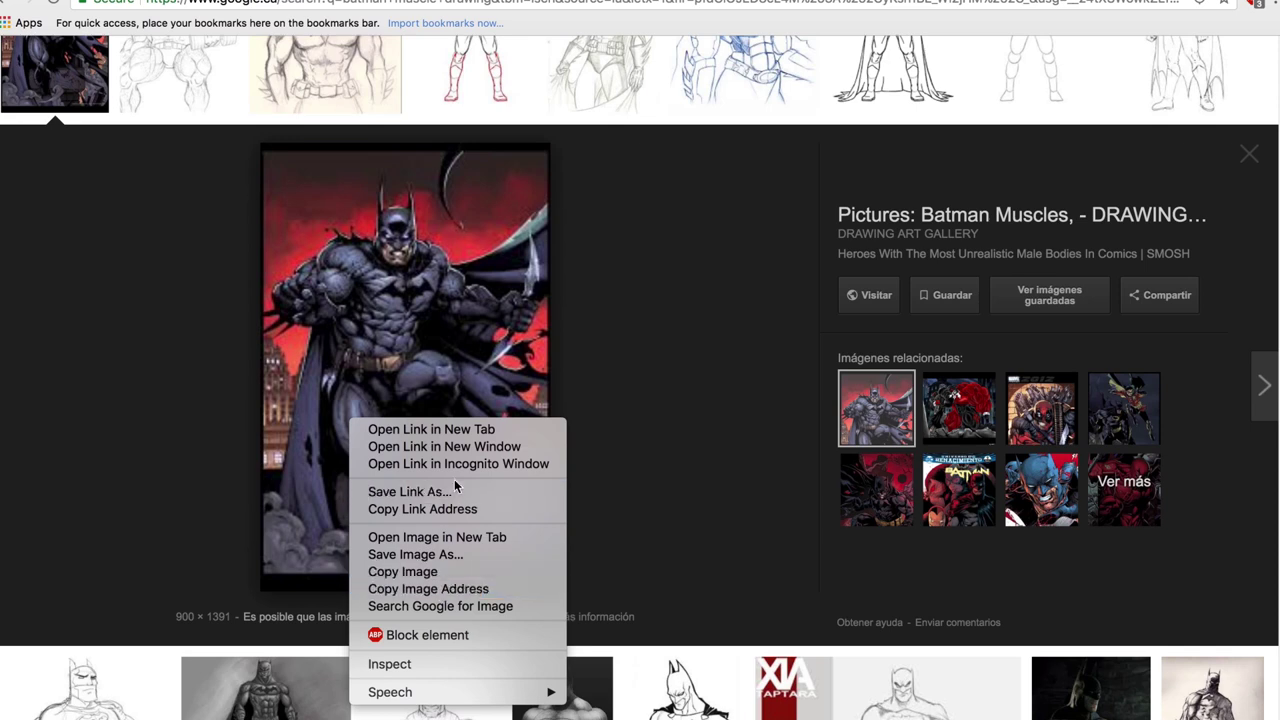
left_click(455, 540)
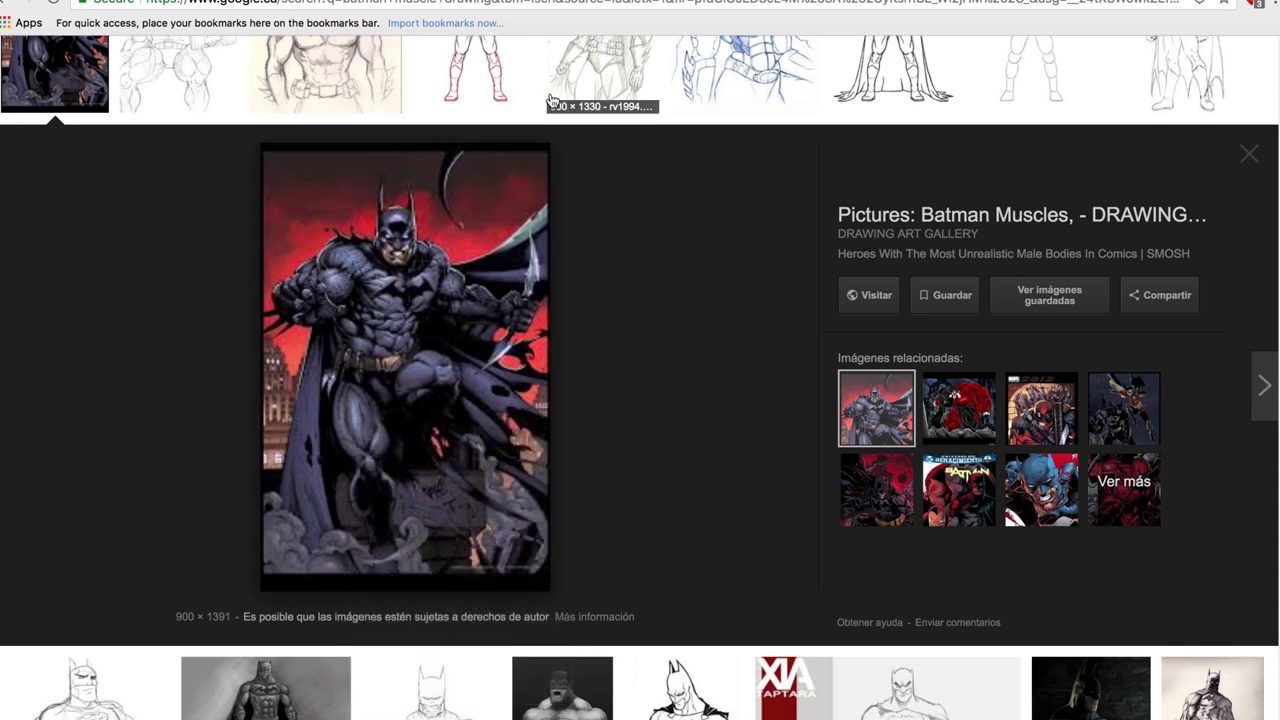
left_click(584, 1)
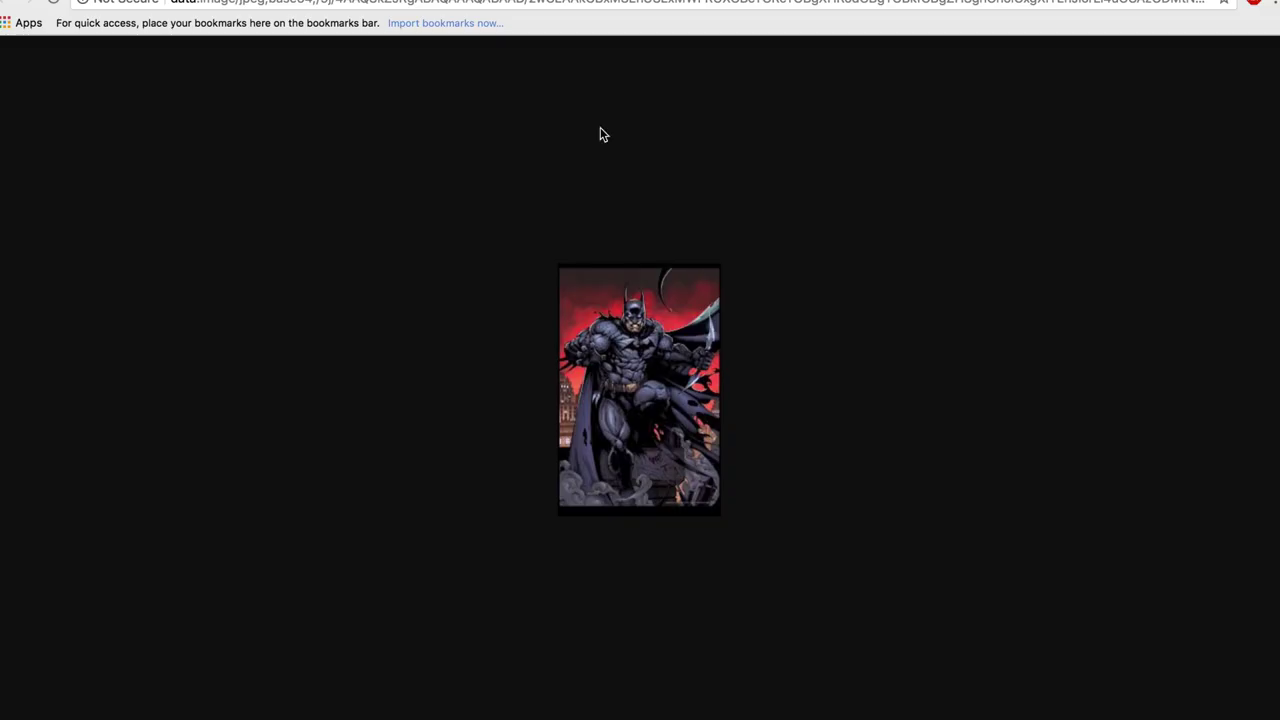
Enlarge the Batman artwork and examine the muscle shapes of the torso, arms and legs
scroll(610, 397, "up", 5)
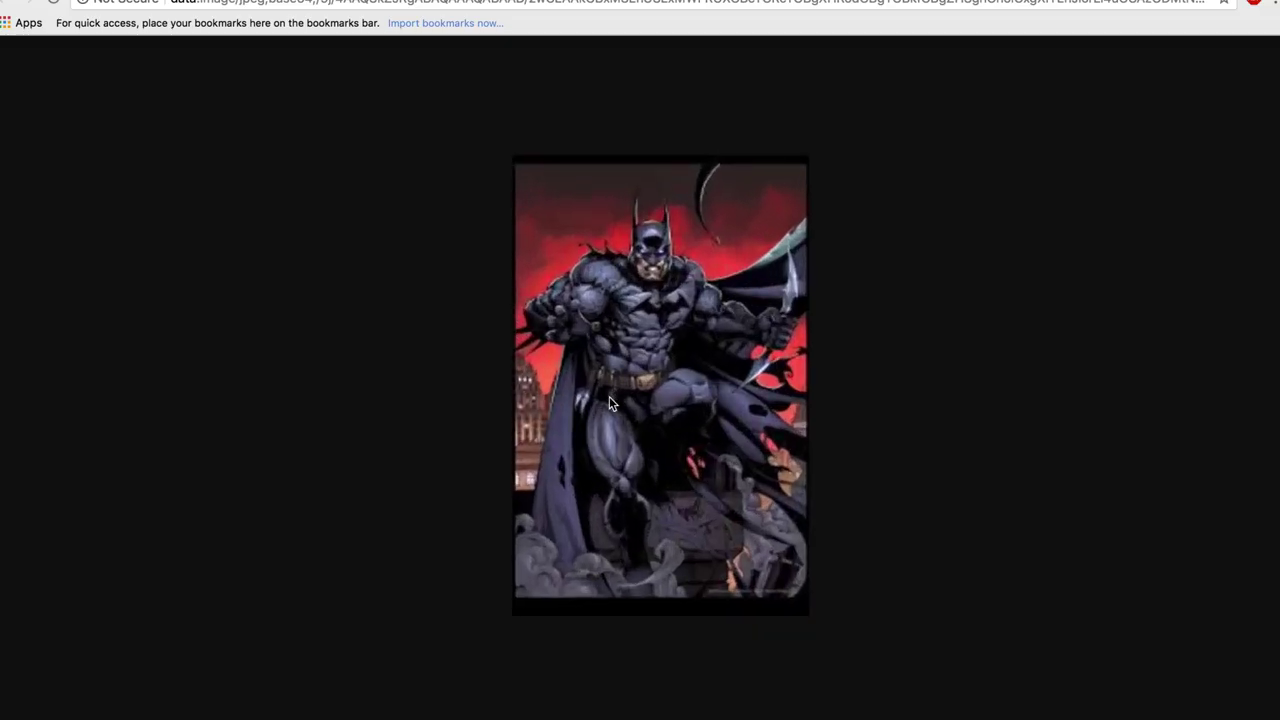
scroll(609, 397, "up", 5)
scroll(609, 397, "up", 2)
scroll(609, 397, "down", 1)
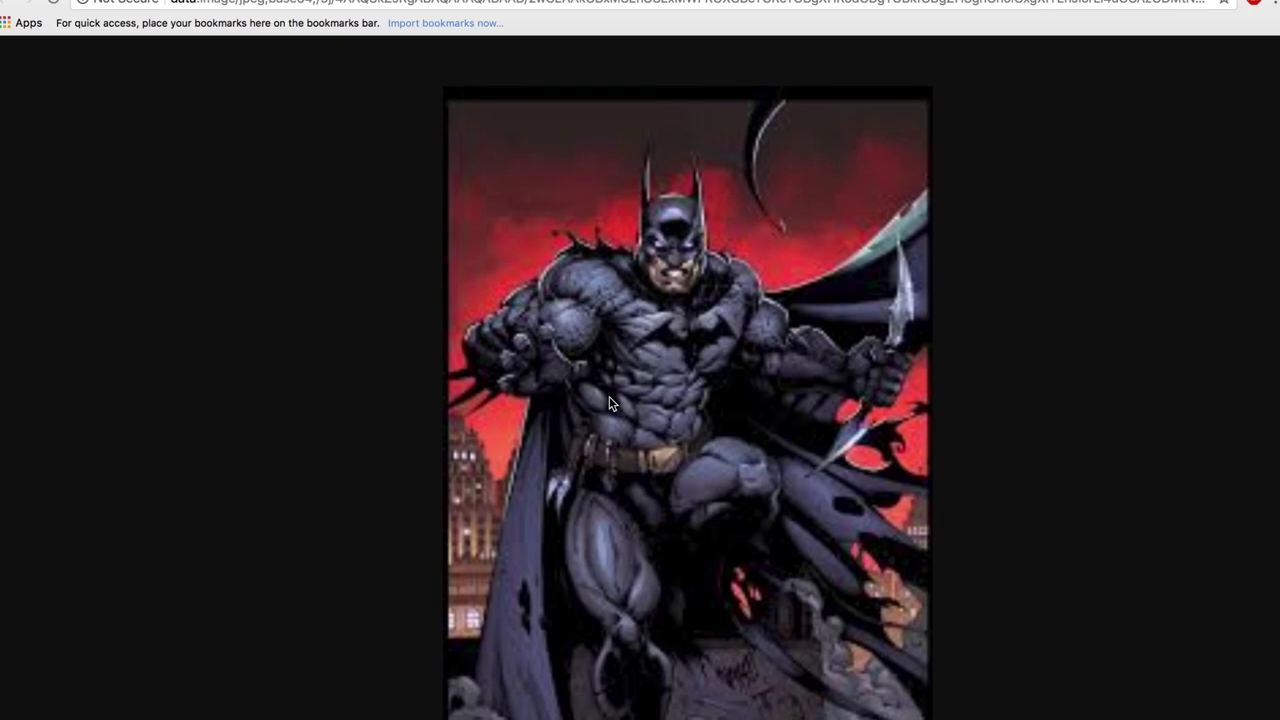
scroll(609, 397, "down", 1)
scroll(609, 397, "up", 2)
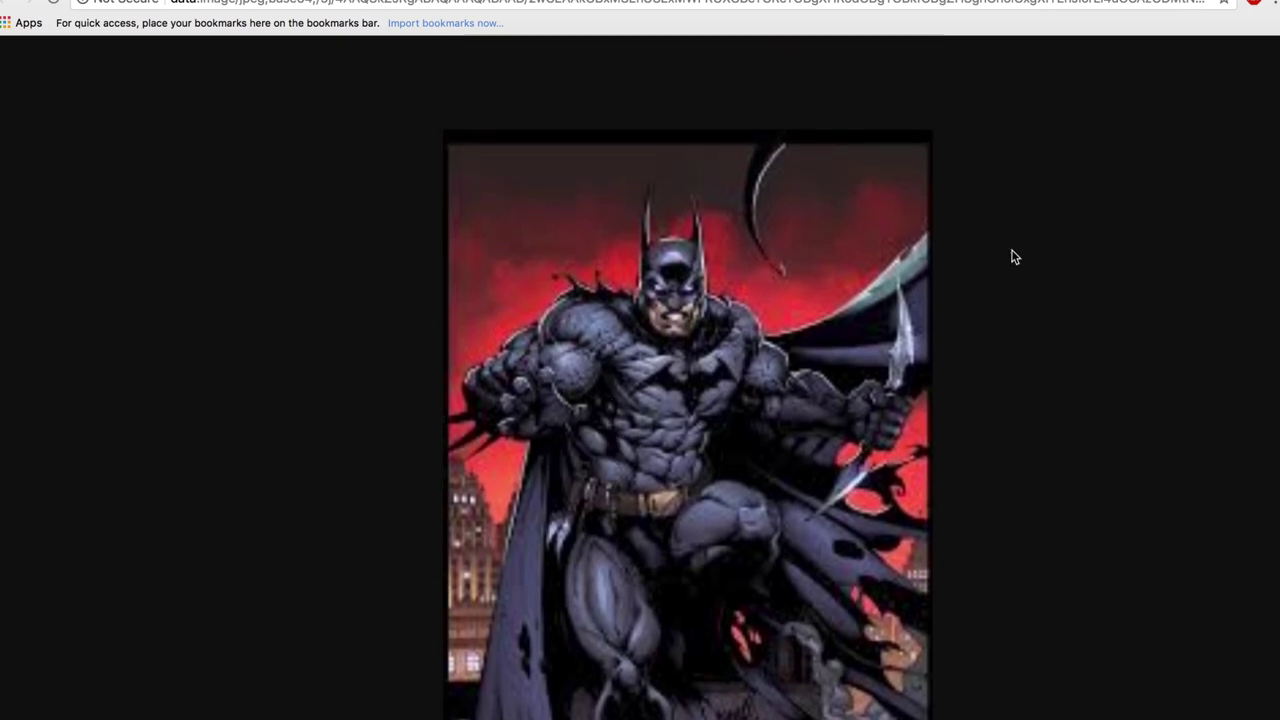
scroll(944, 302, "down", 3)
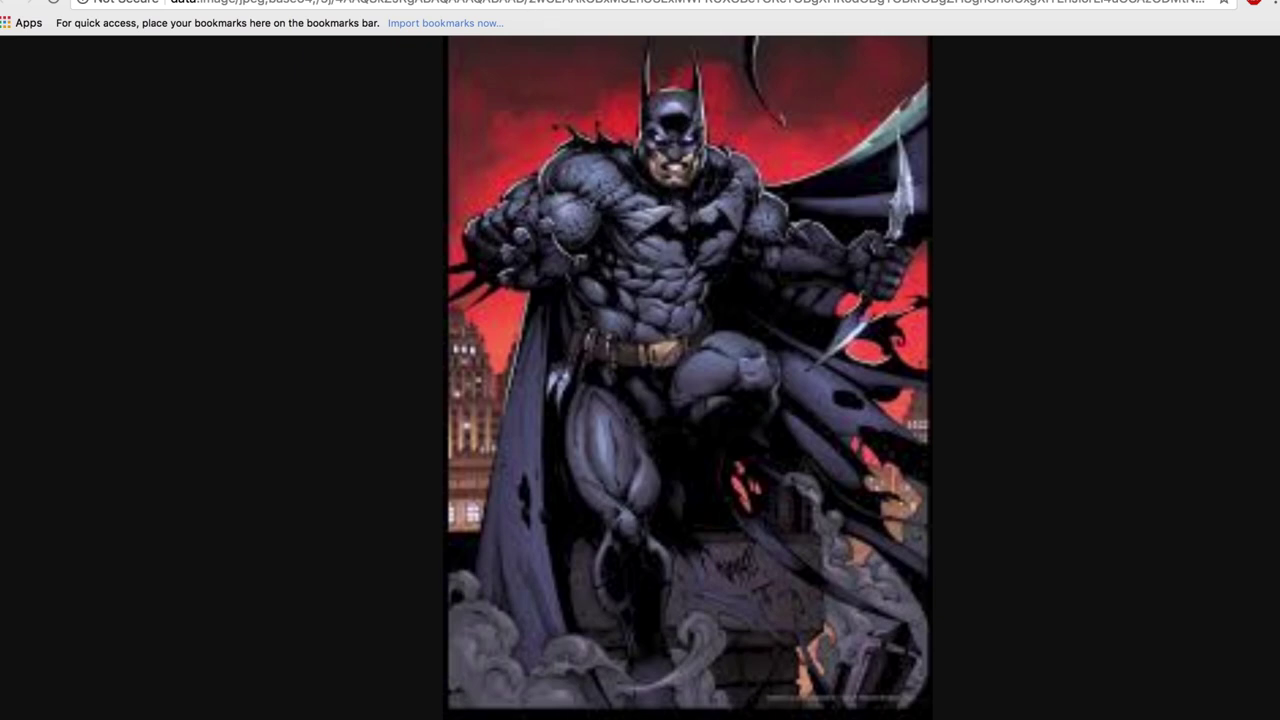
Return to the Batman image results, look through more of them and preview the Batman Arkham Knight drawing from GetDrawings.com
left_click(500, 1)
key("super+bracketleft")
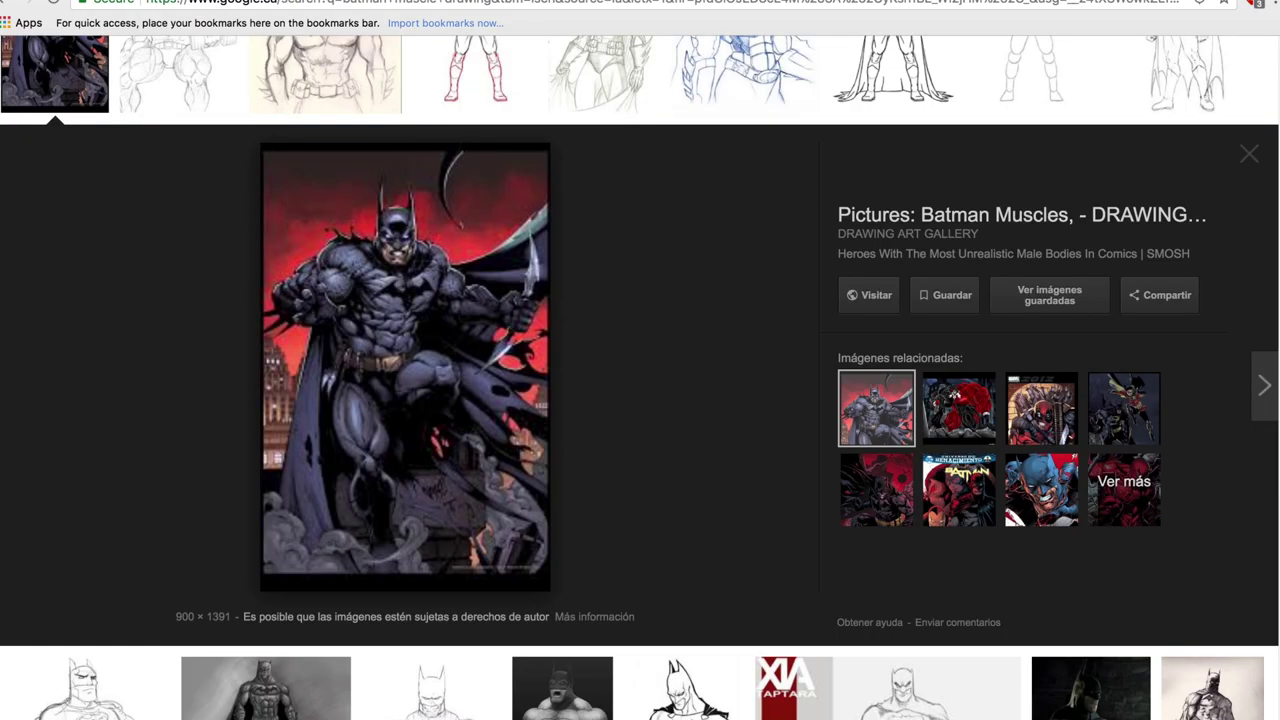
scroll(1063, 483, "down", 10)
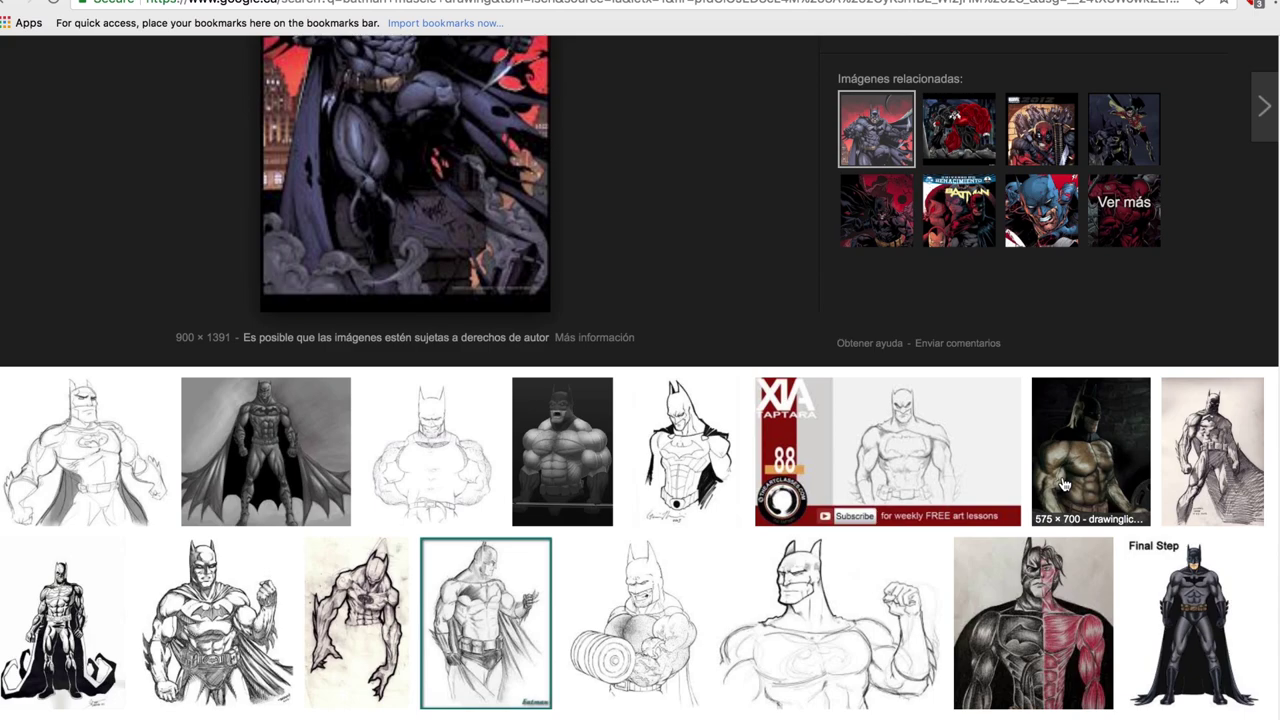
scroll(1063, 483, "down", 7)
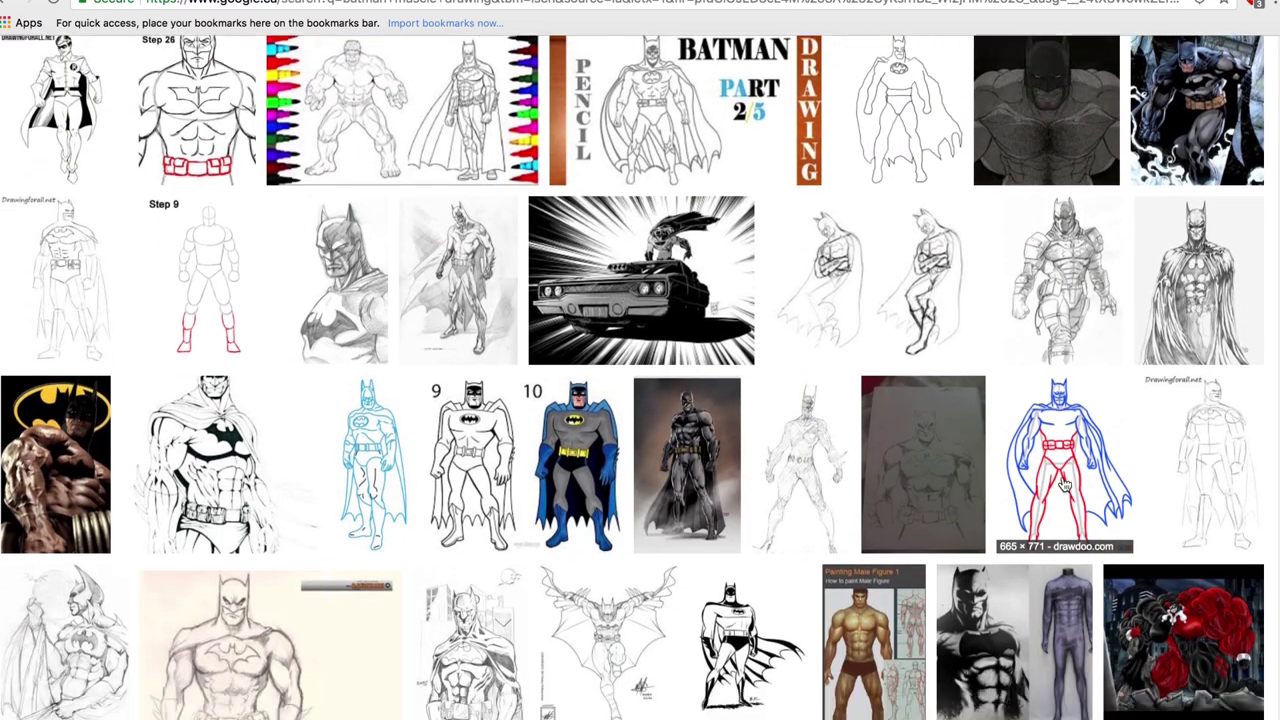
scroll(1063, 483, "down", 3)
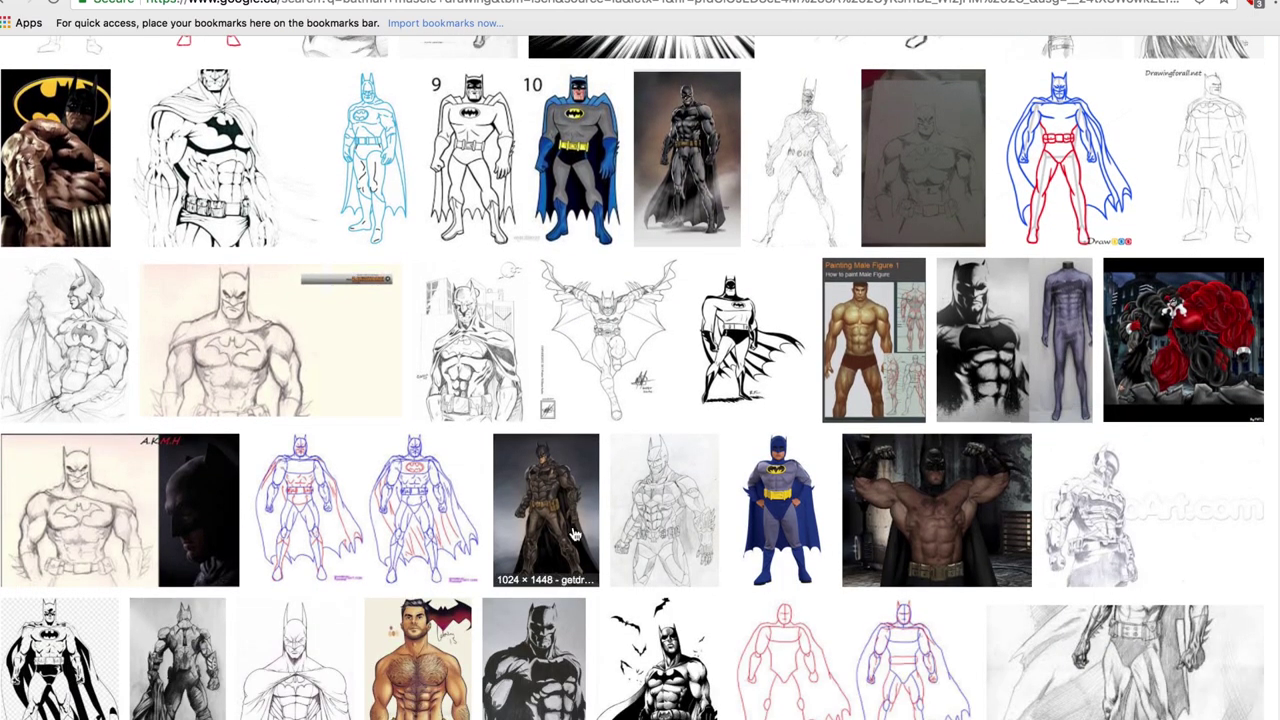
left_click(546, 510)
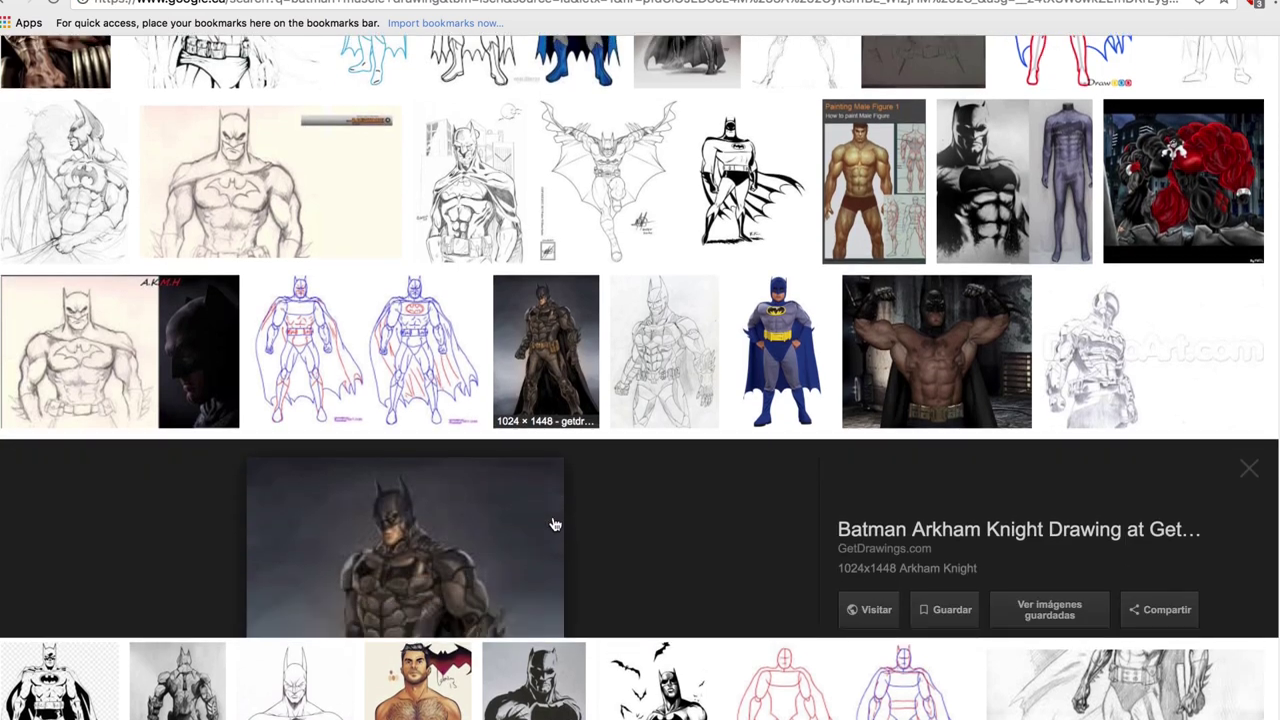